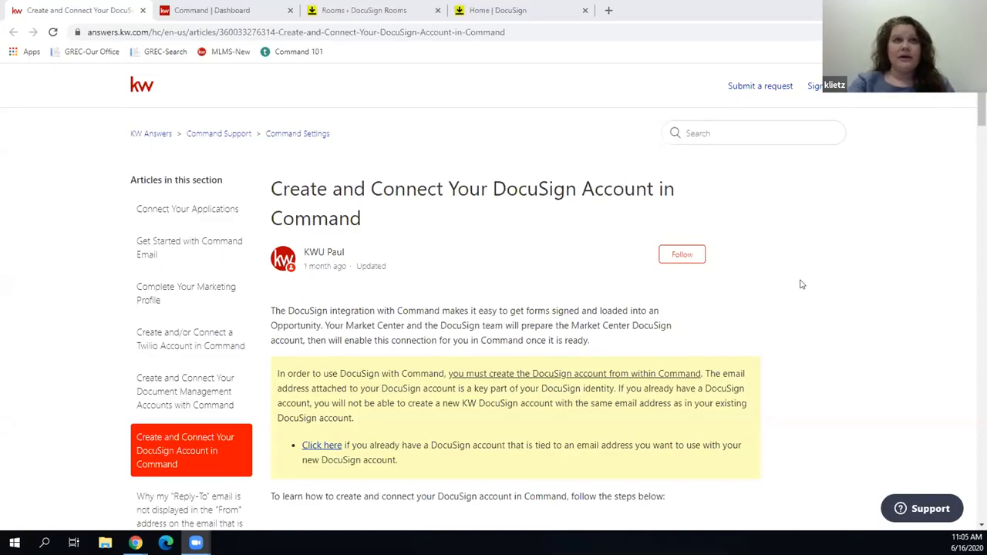
Switch to the KW Command dashboard and expand the left navigation to show section names
scroll(801, 284, down, 3)
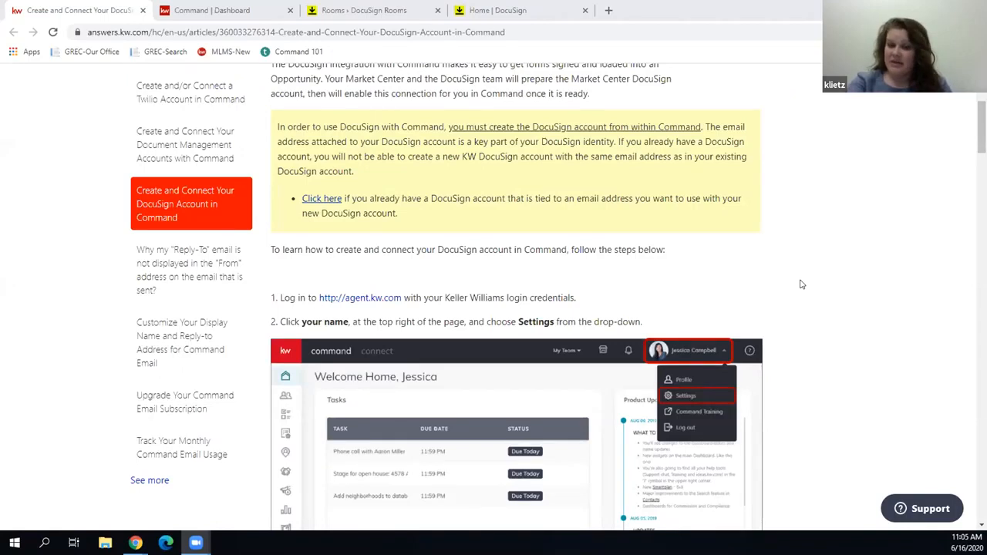
scroll(801, 285, down, 1)
scroll(801, 285, down, 1)
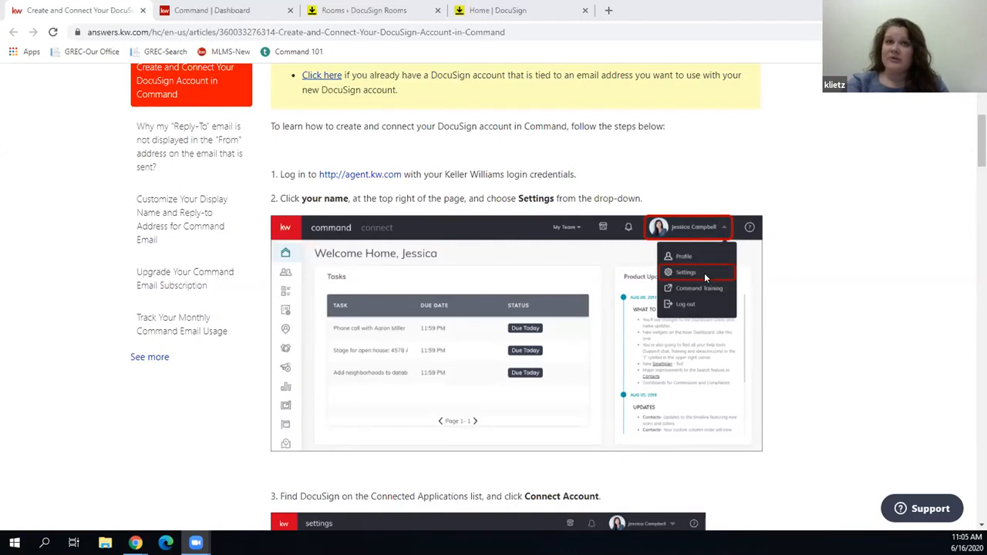
scroll(722, 276, down, 3)
scroll(721, 281, down, 1)
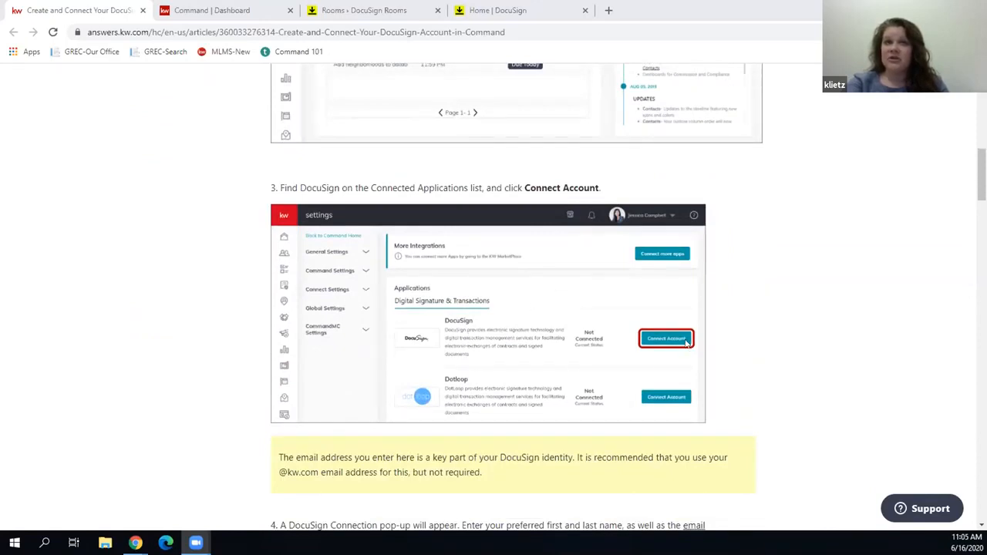
scroll(683, 344, down, 4)
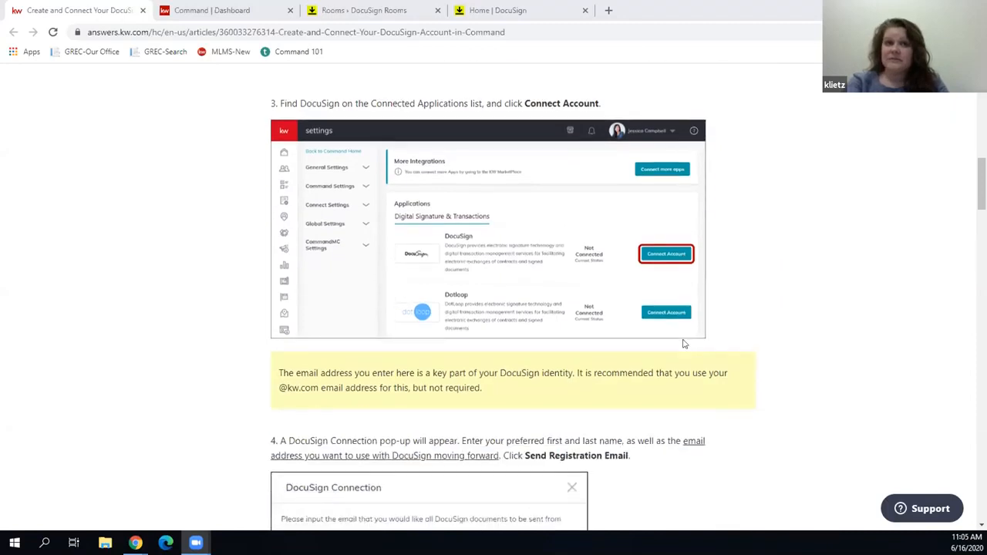
scroll(683, 344, down, 1)
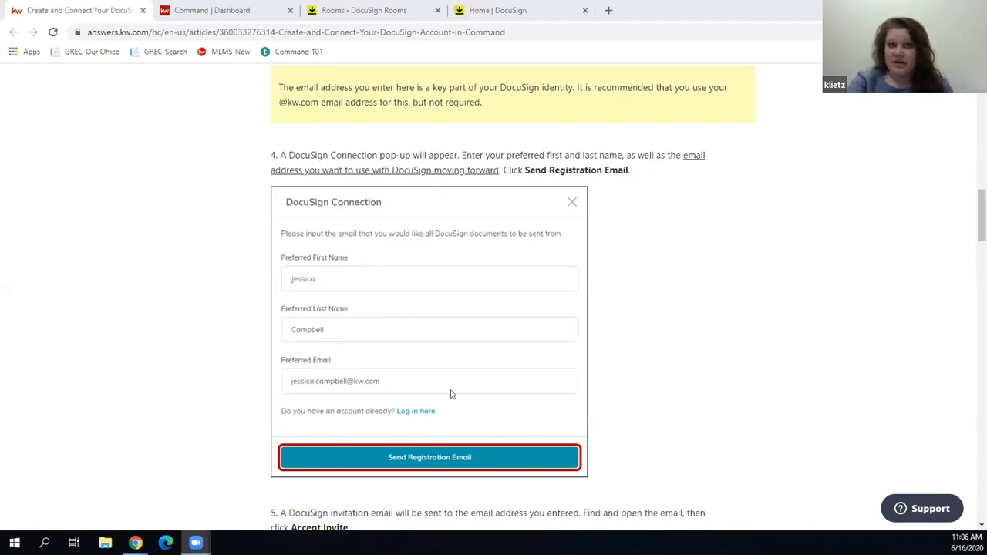
scroll(765, 325, down, 3)
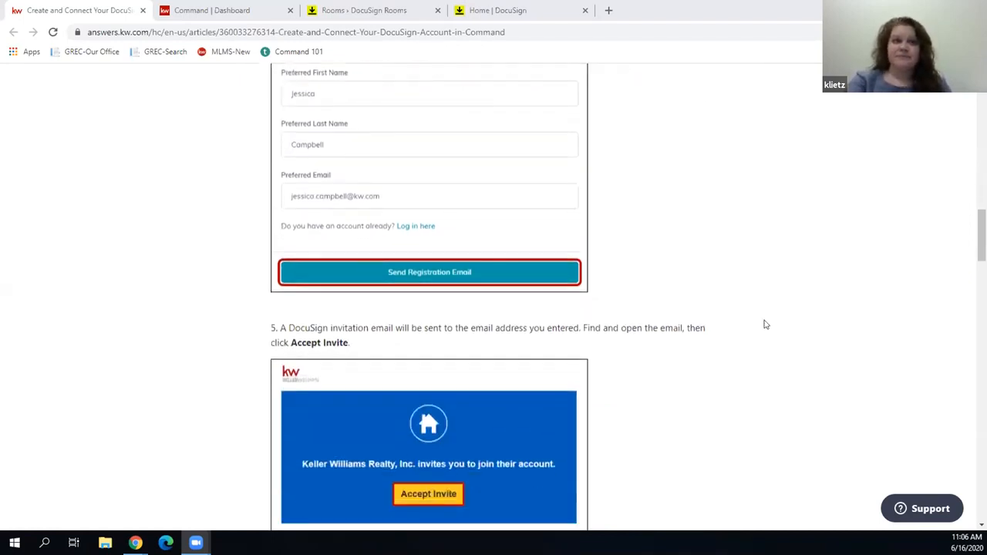
scroll(765, 324, down, 3)
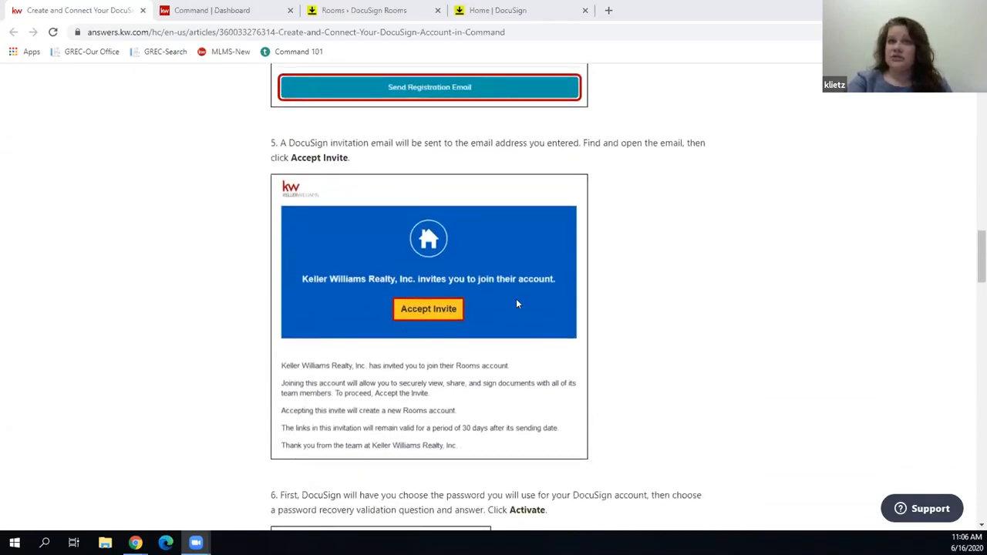
scroll(703, 282, down, 5)
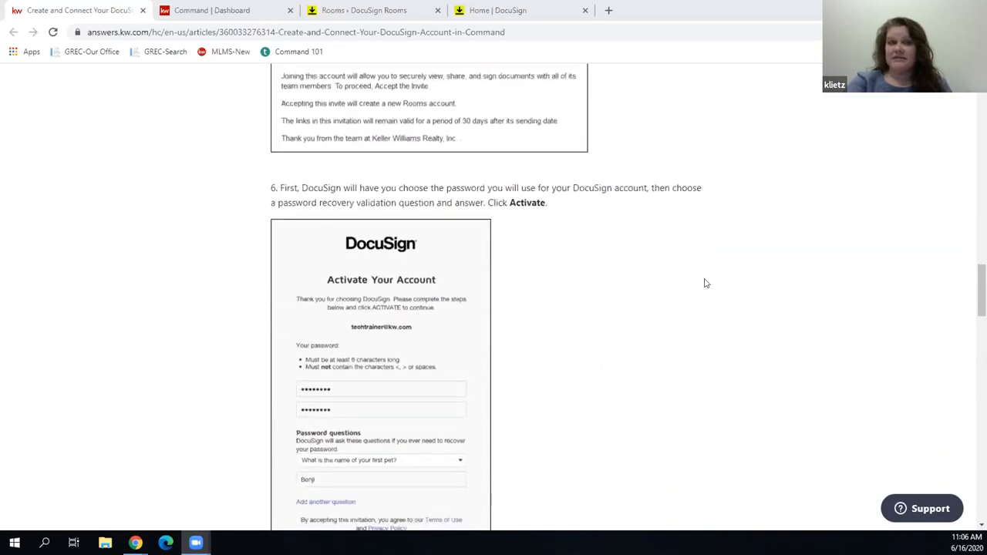
scroll(703, 283, down, 1)
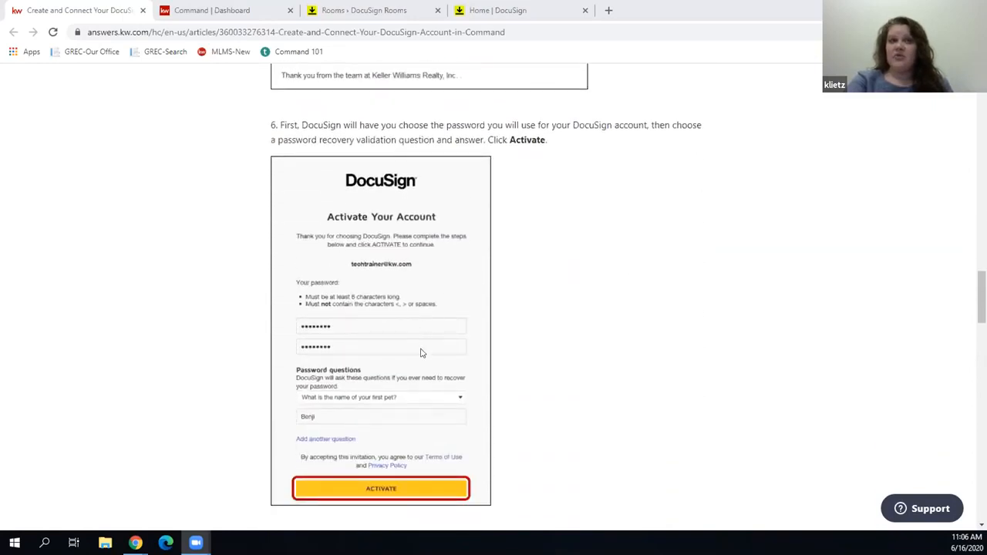
scroll(744, 357, down, 2)
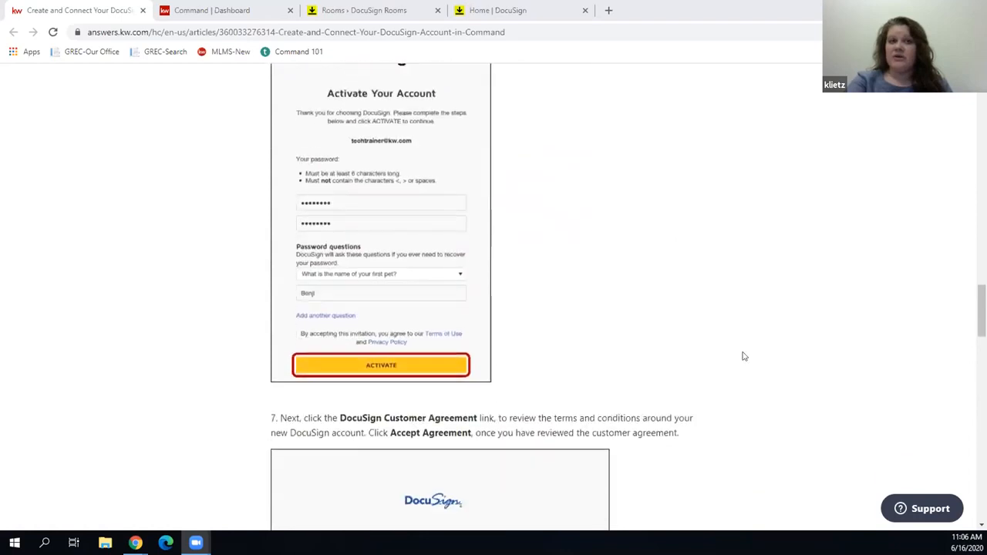
scroll(744, 356, down, 3)
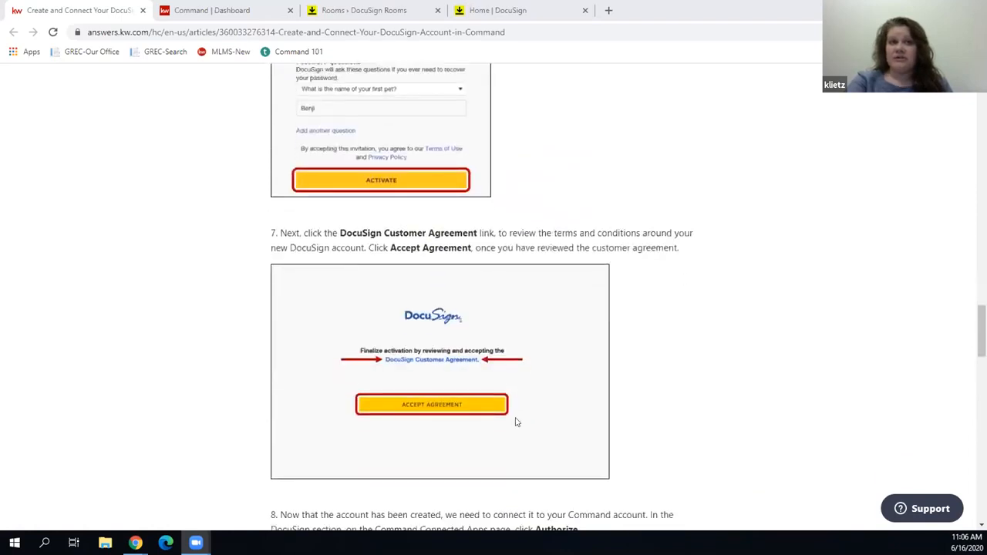
scroll(680, 374, down, 4)
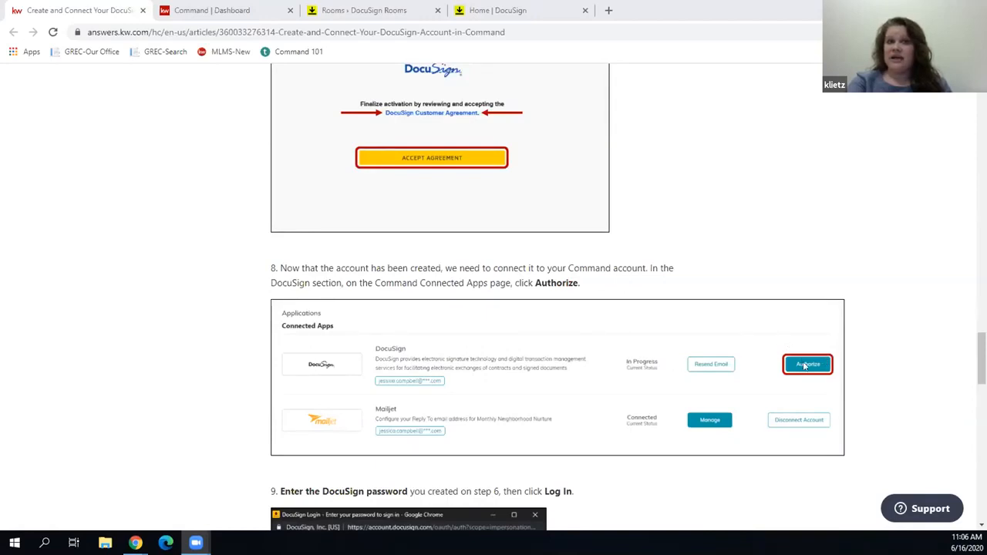
scroll(833, 359, down, 3)
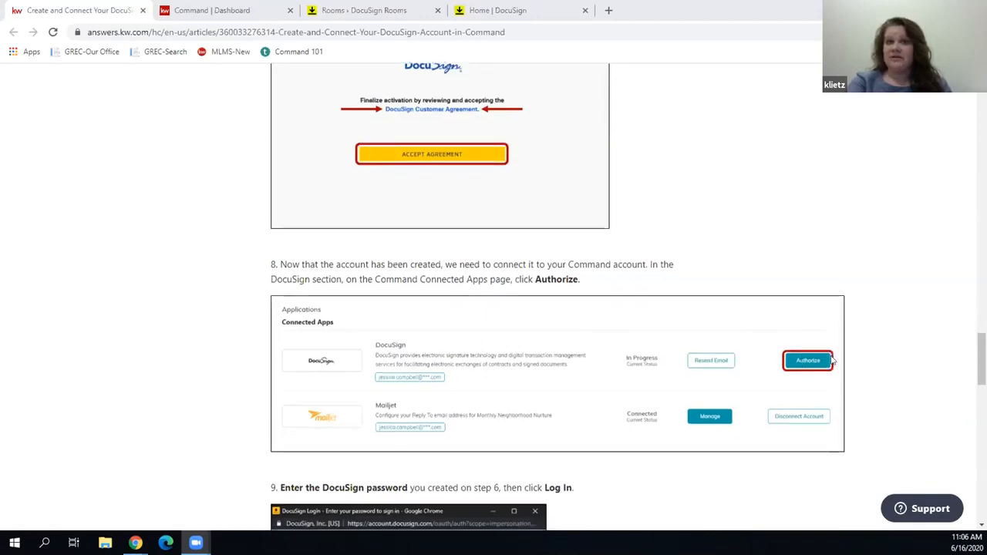
scroll(833, 359, down, 1)
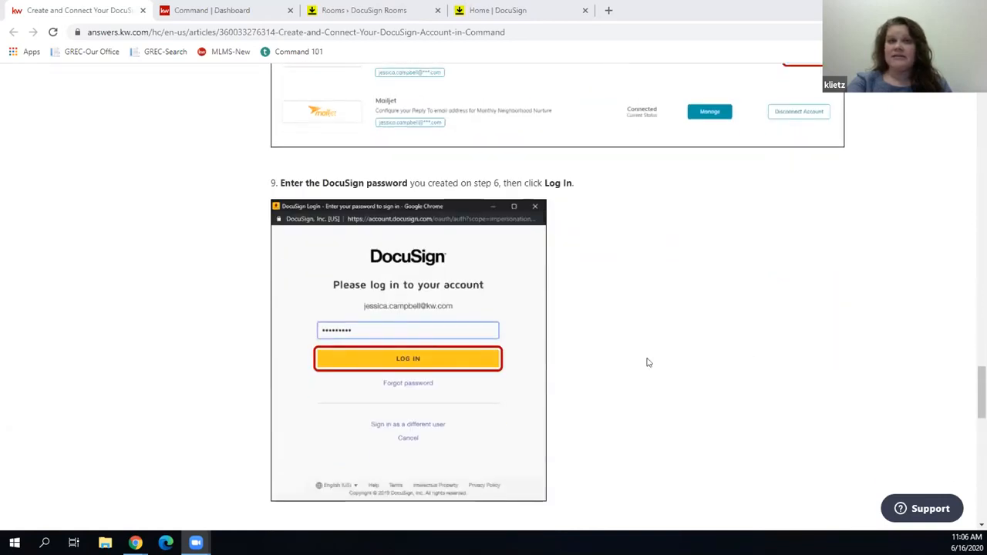
scroll(627, 363, down, 2)
scroll(628, 363, down, 3)
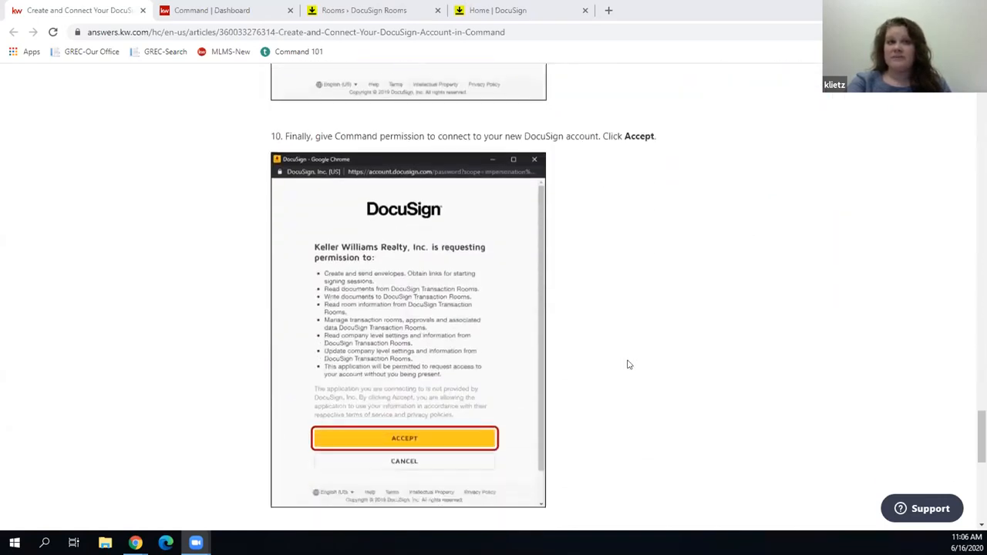
scroll(647, 344, down, 2)
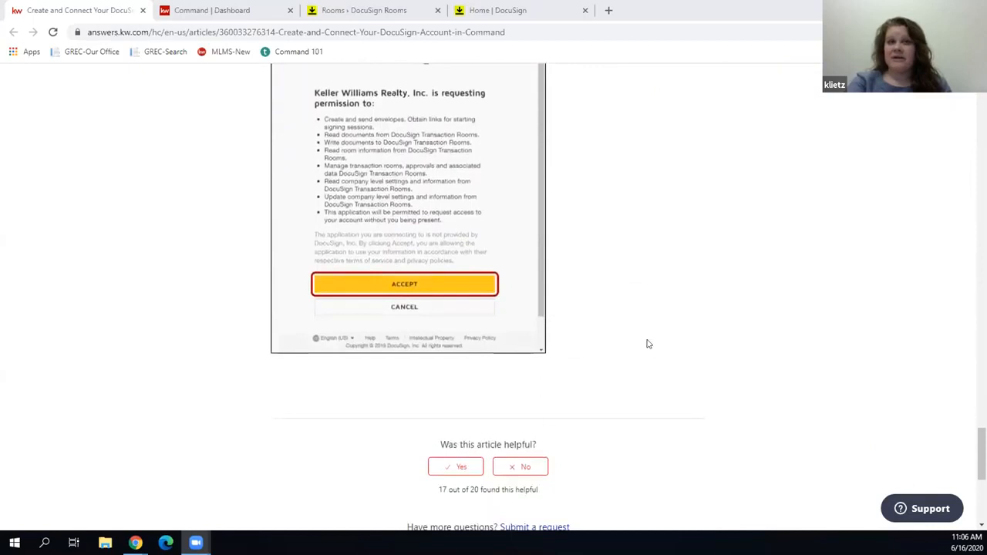
scroll(647, 344, up, 15)
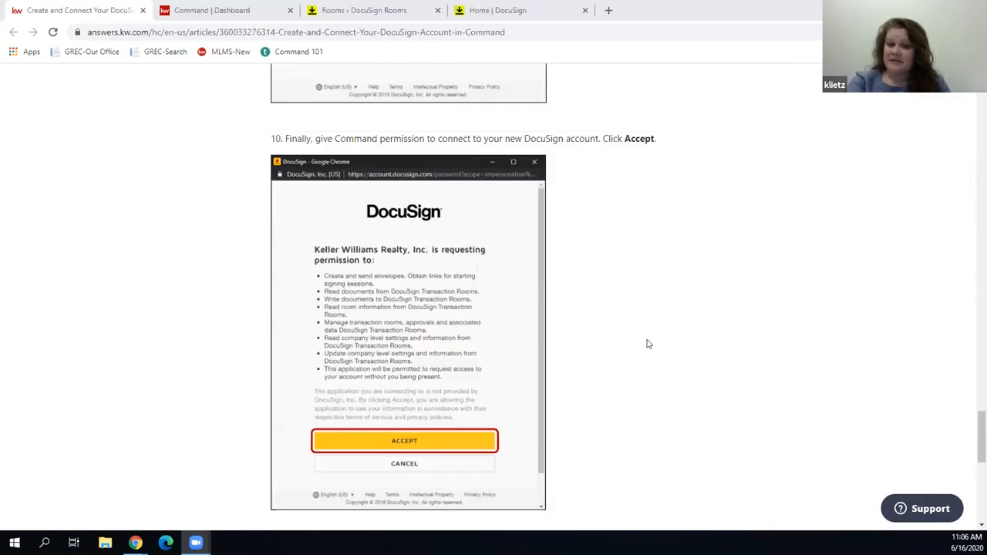
scroll(647, 344, up, 20)
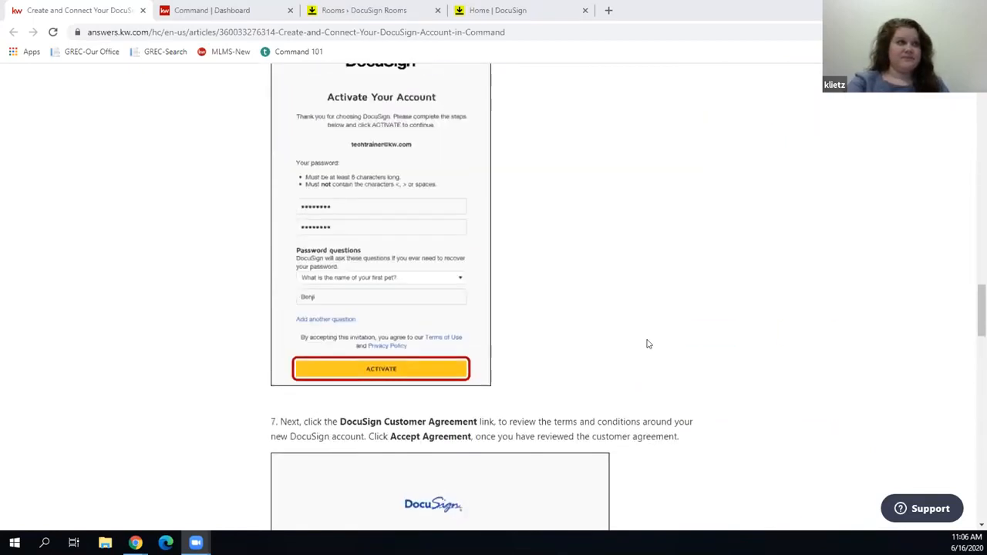
scroll(647, 343, up, 10)
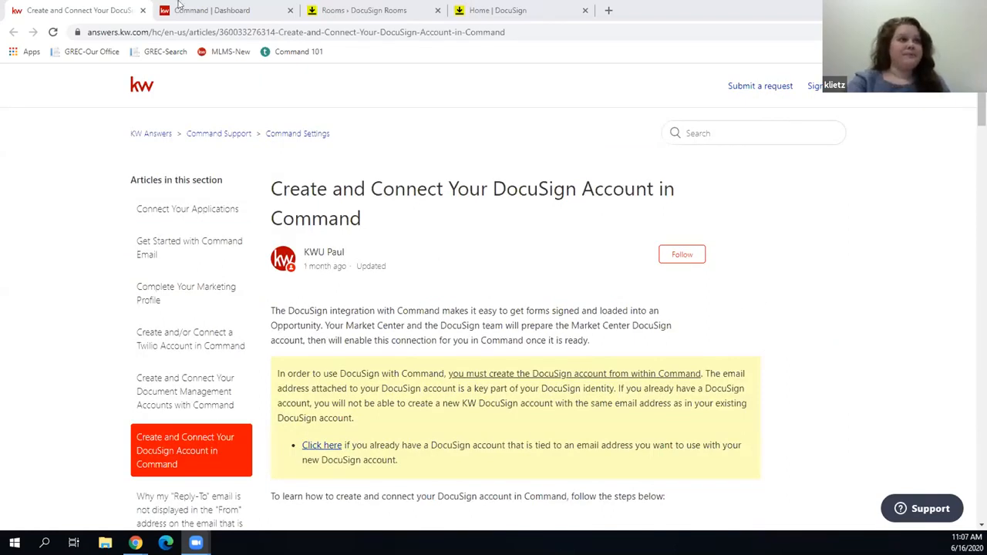
click(208, 11)
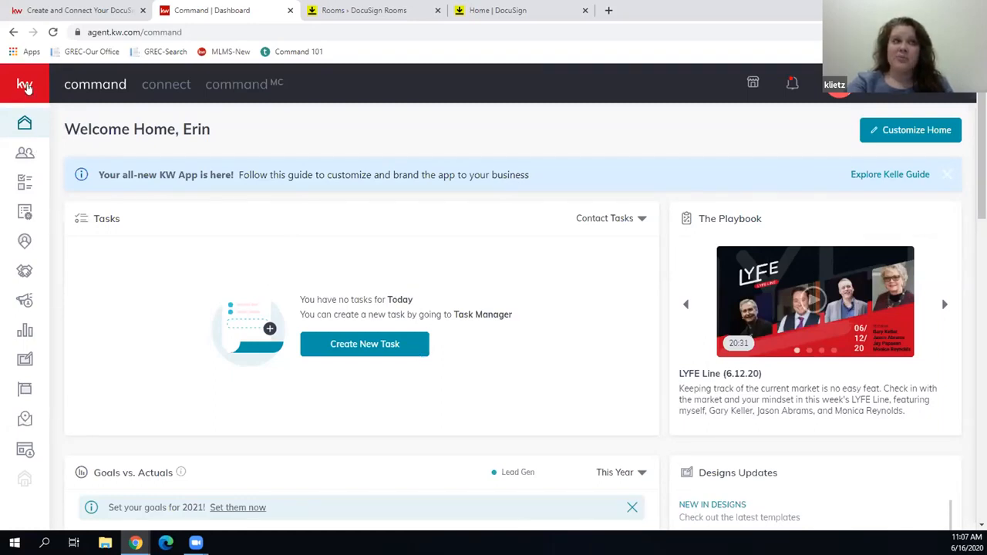
click(25, 87)
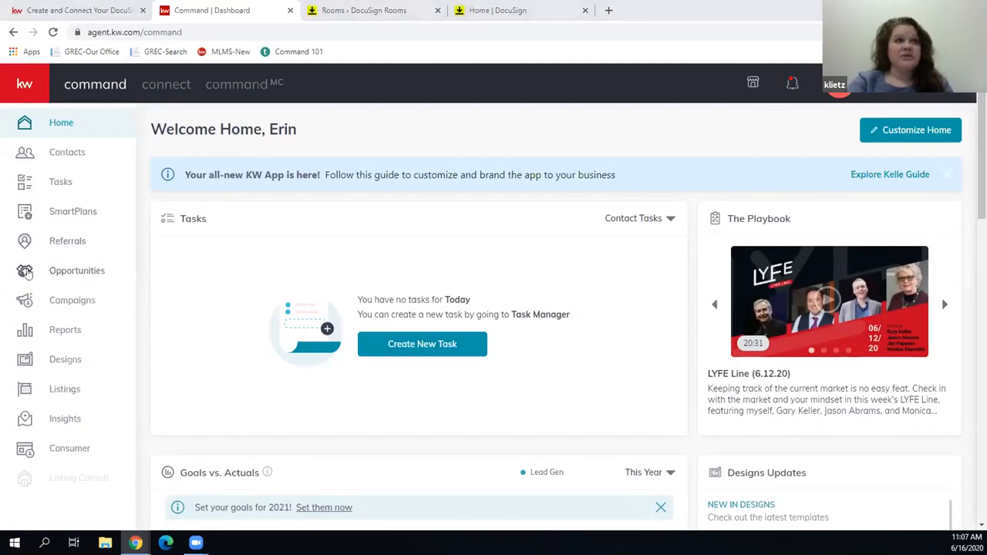
Open Opportunities and display the Active listings board with the Snow White listings
click(93, 275)
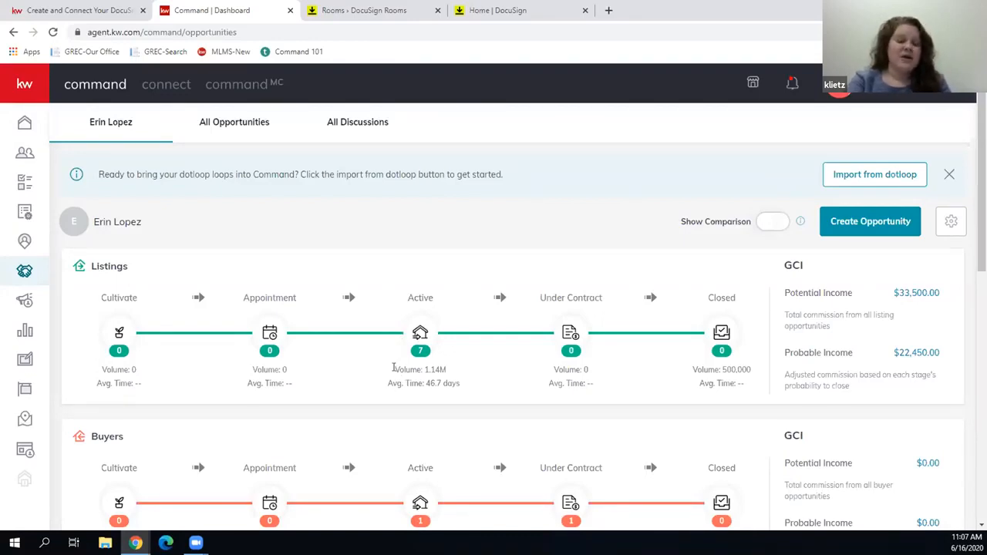
click(420, 333)
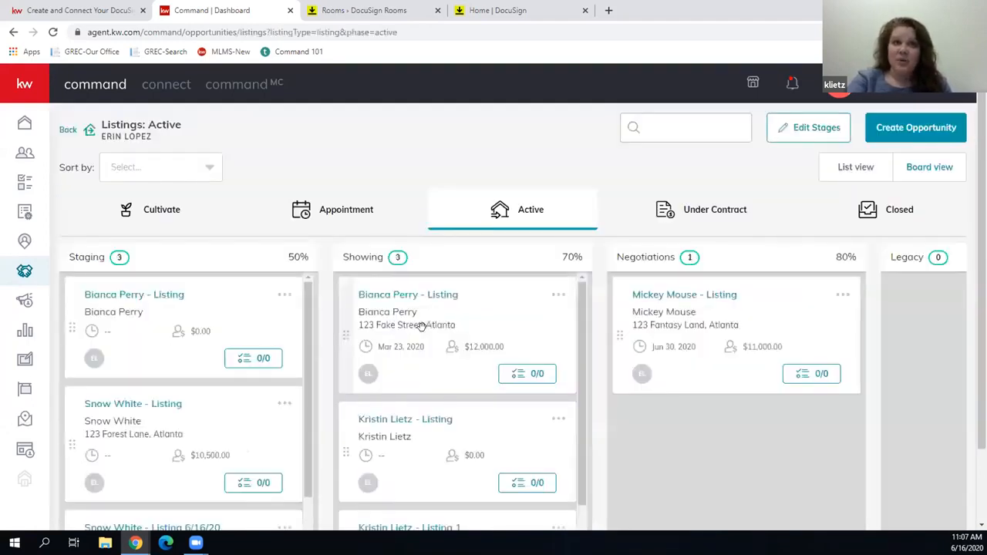
scroll(421, 330, down, 1)
scroll(285, 337, down, 1)
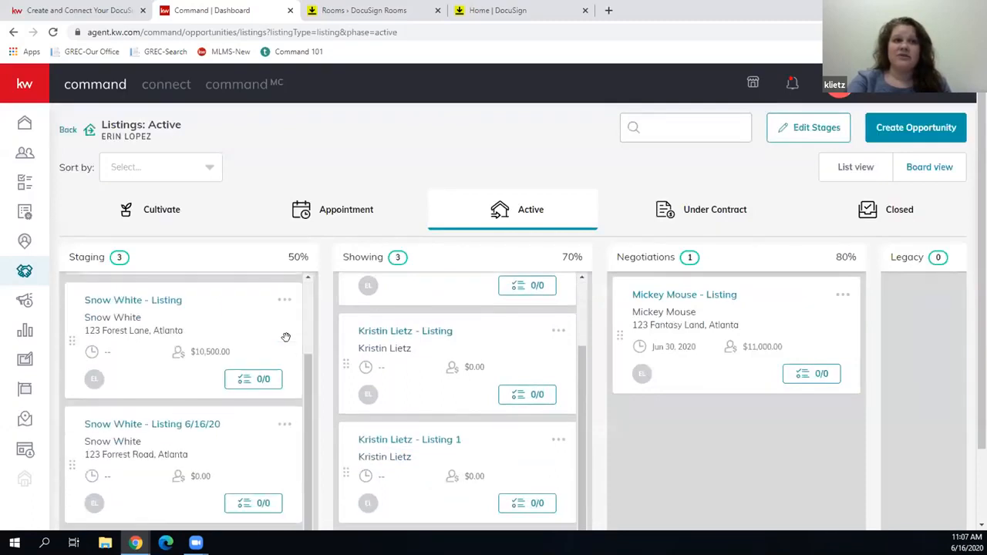
From the 'Snow White - Listing 6/16/20' opportunity's Documents tab, start a DocuSign transaction
click(152, 424)
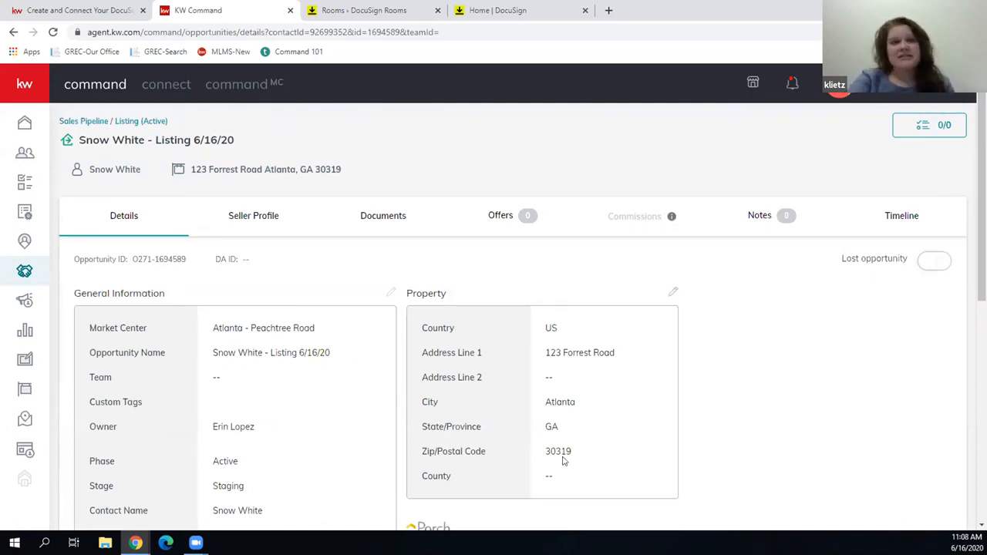
click(392, 219)
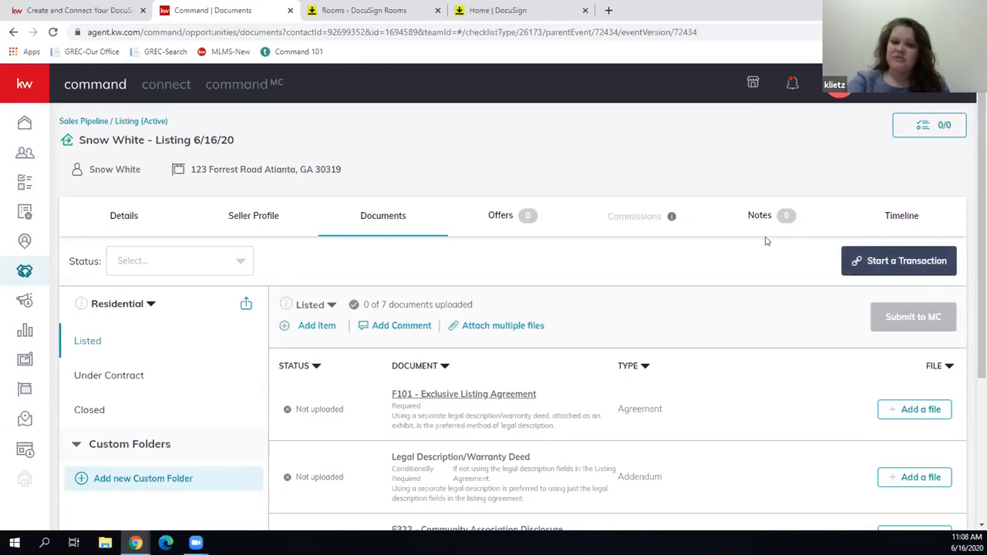
click(888, 264)
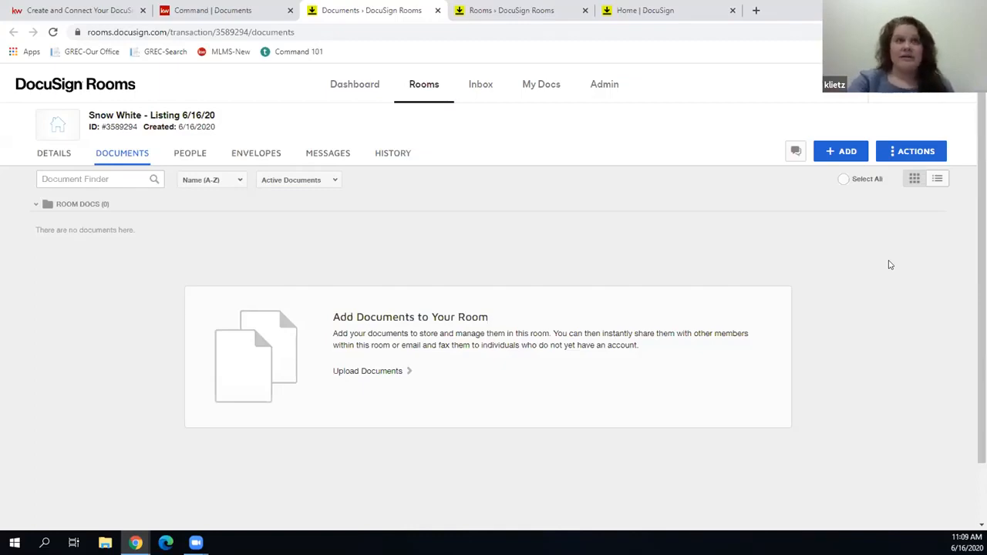
Open the room's Details page and look through it
click(54, 153)
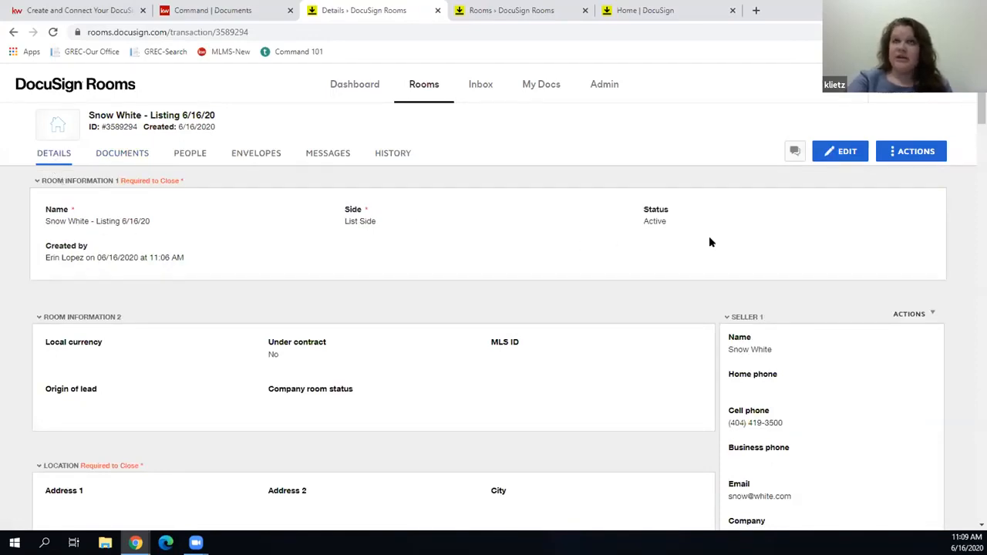
scroll(710, 239, down, 1)
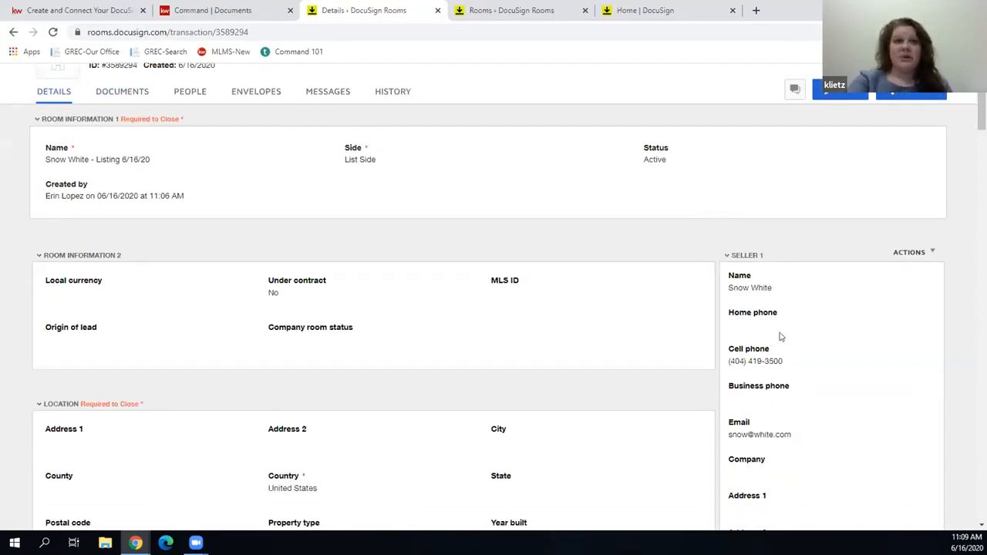
scroll(789, 336, down, 1)
scroll(789, 335, down, 2)
scroll(791, 282, up, 3)
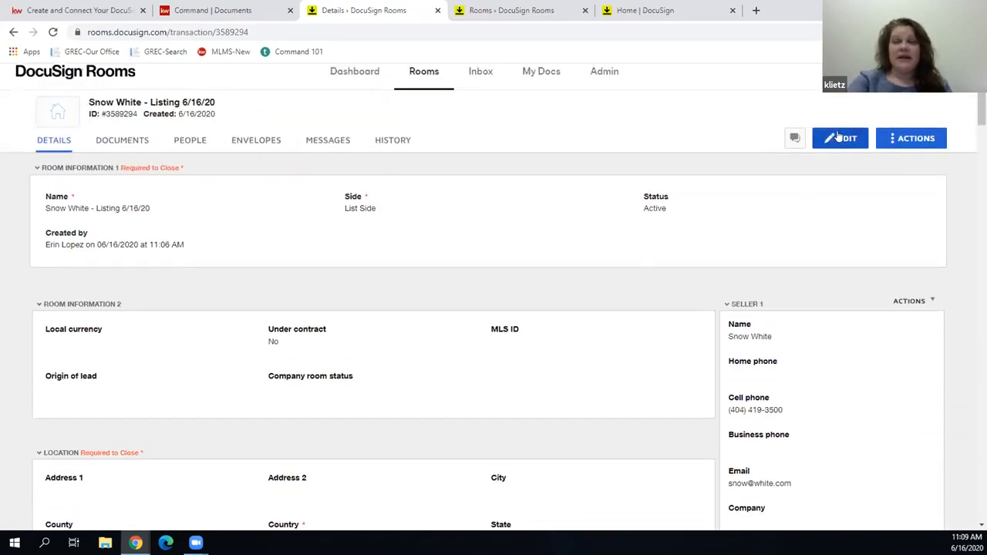
Make the room details editable, then cancel the edit without saving
click(840, 138)
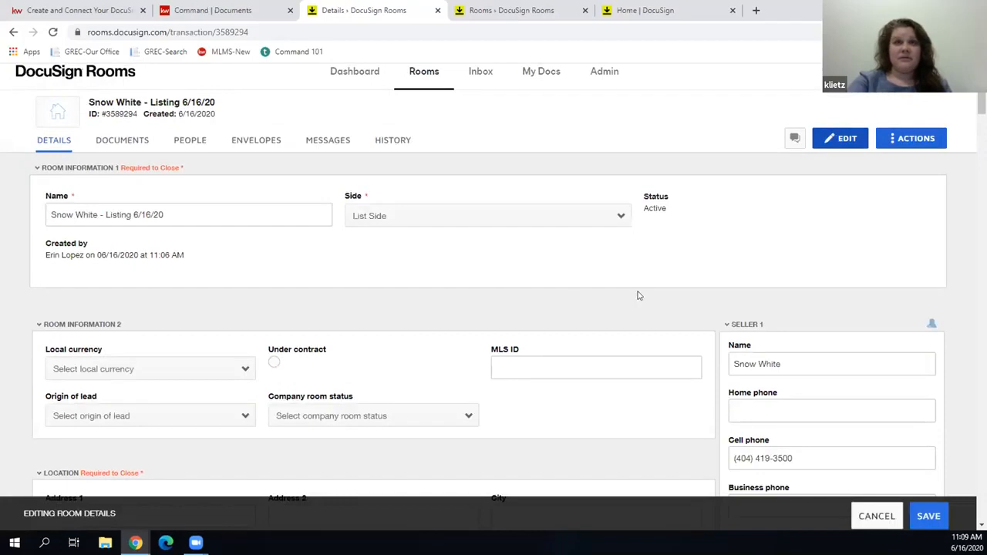
scroll(637, 293, down, 2)
scroll(766, 261, down, 1)
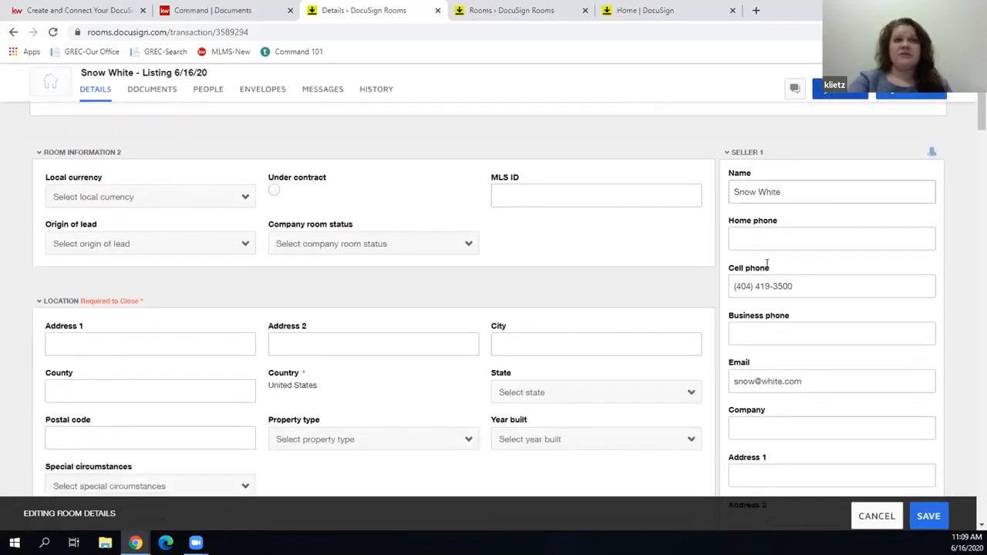
scroll(837, 334, up, 1)
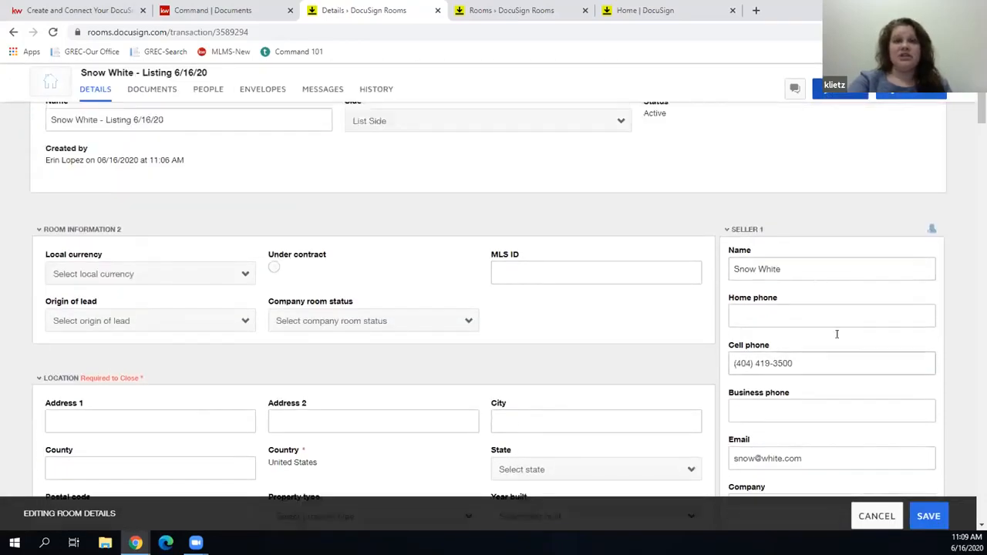
scroll(836, 334, up, 1)
click(875, 516)
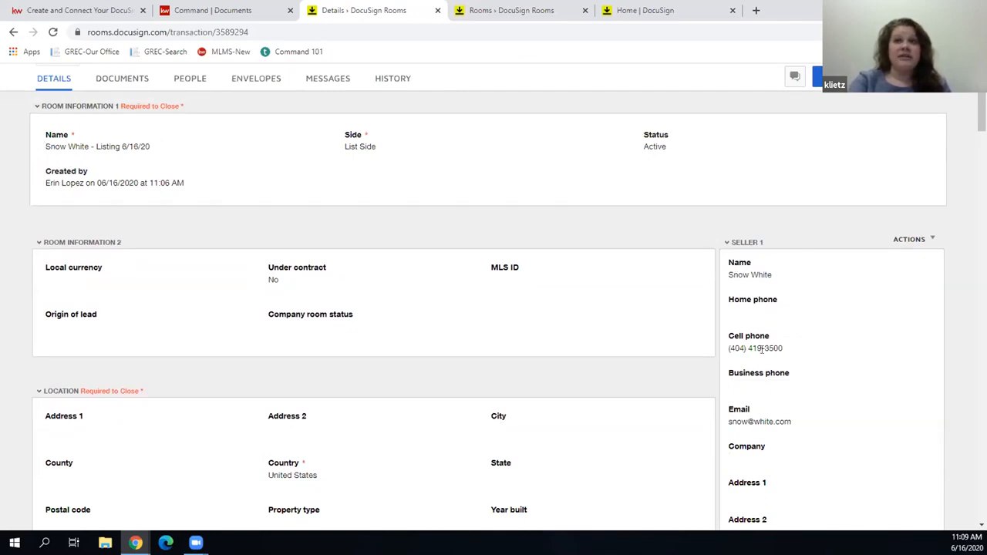
scroll(779, 346, down, 2)
scroll(806, 319, down, 3)
scroll(804, 318, up, 5)
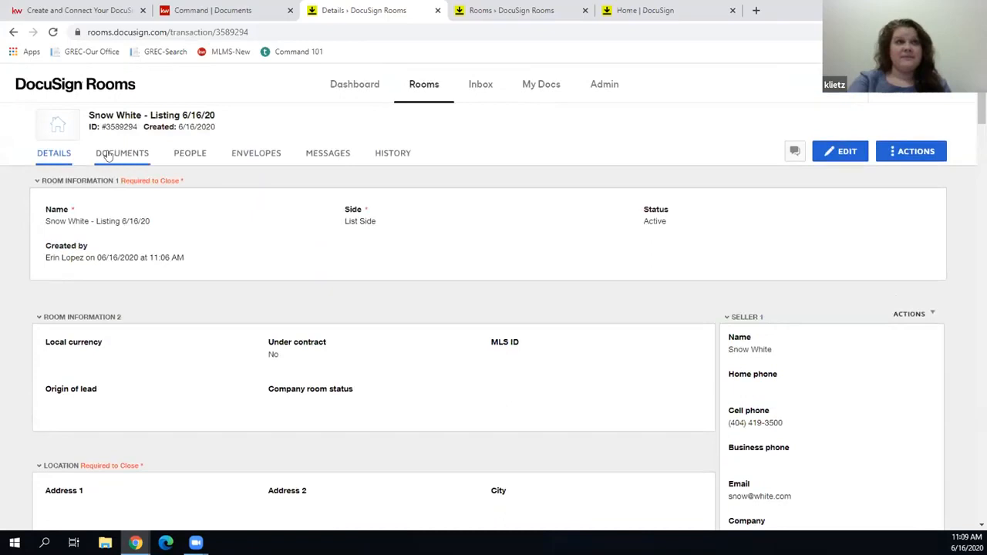
On the room's Documents page, choose to add documents from DocuSign Forms
click(108, 155)
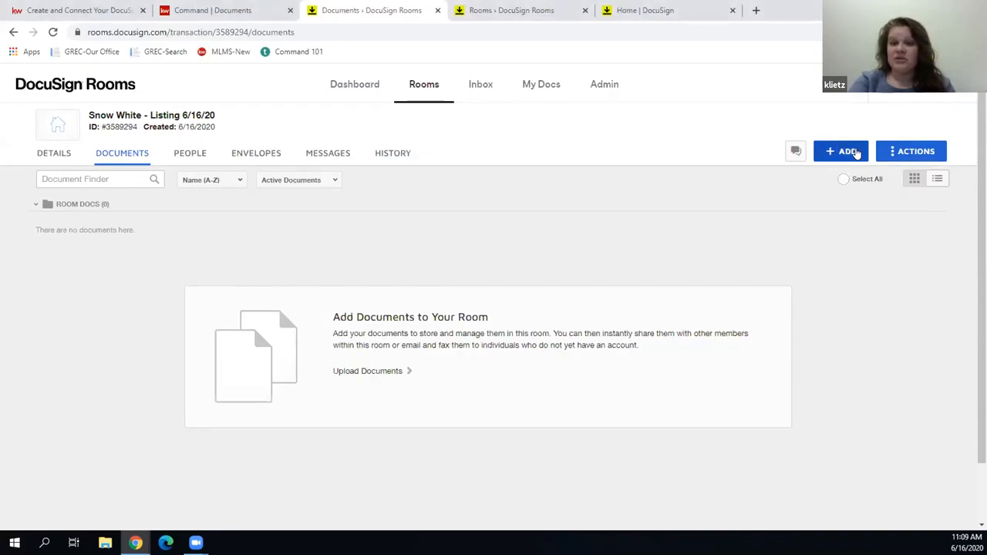
click(847, 151)
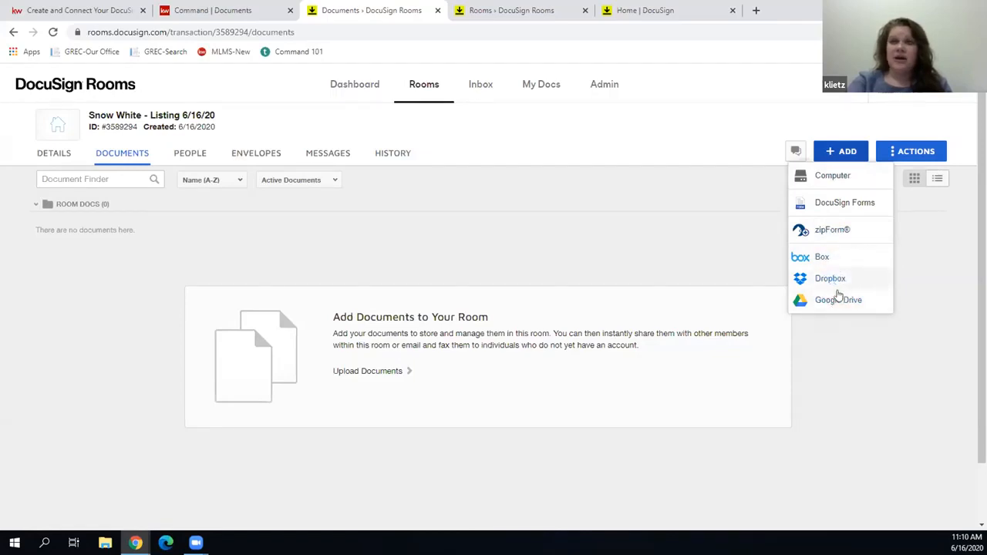
click(857, 202)
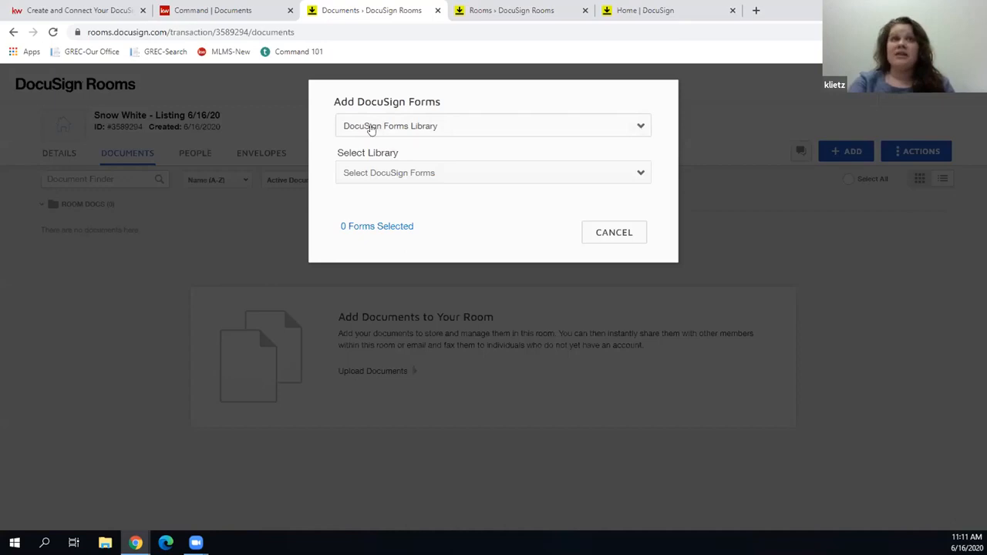
Choose the GAR - Georgia Association of Realtors forms library
click(403, 129)
click(403, 129)
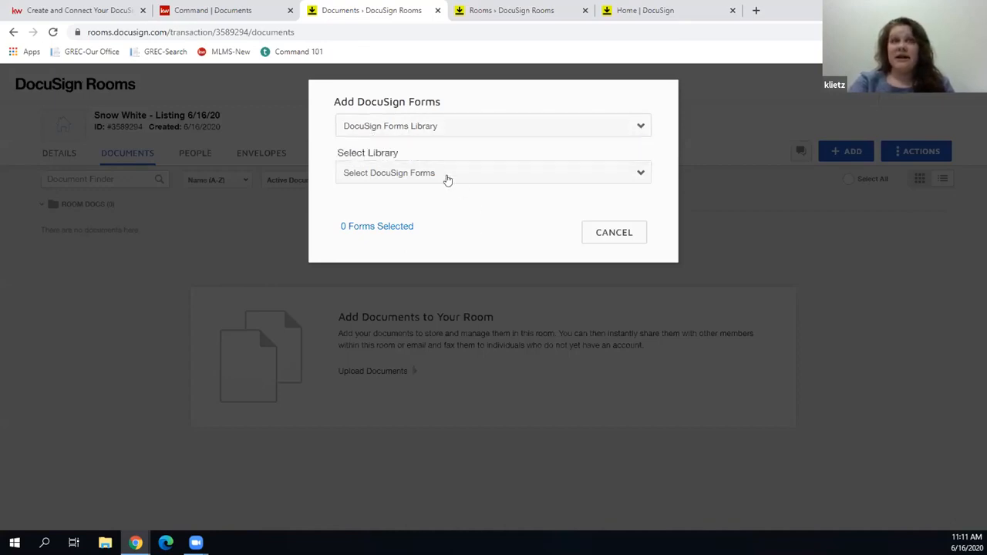
click(448, 178)
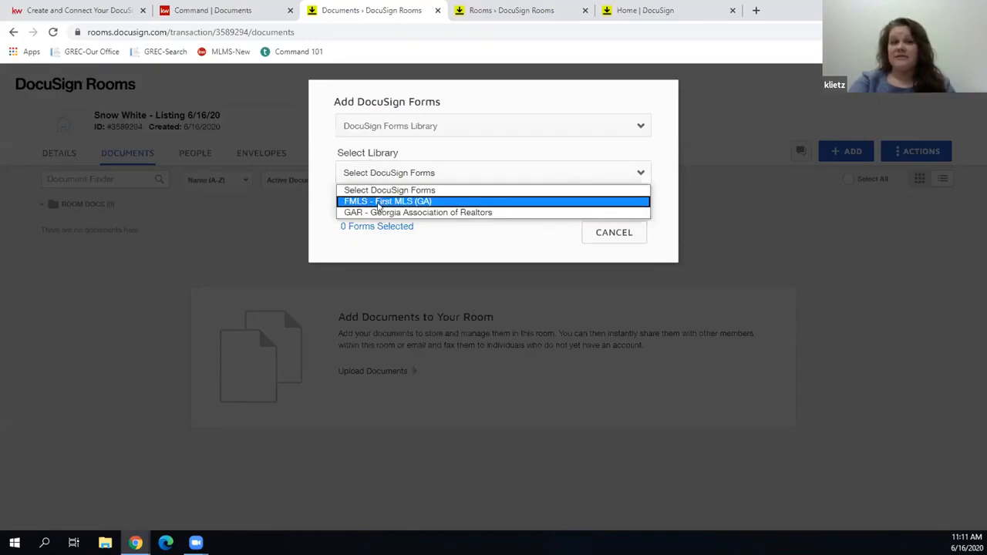
click(379, 212)
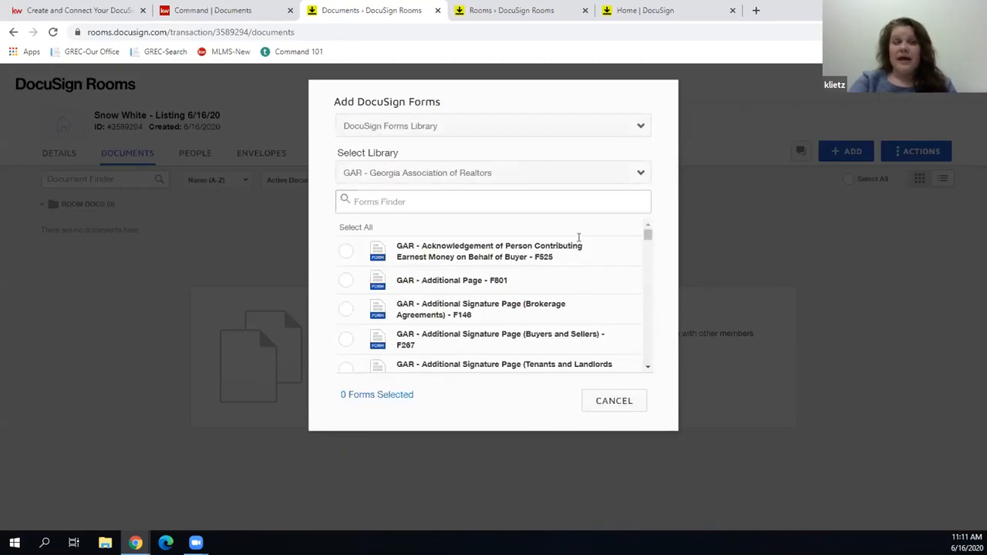
scroll(579, 253, down, 3)
scroll(579, 262, down, 2)
scroll(578, 258, up, 5)
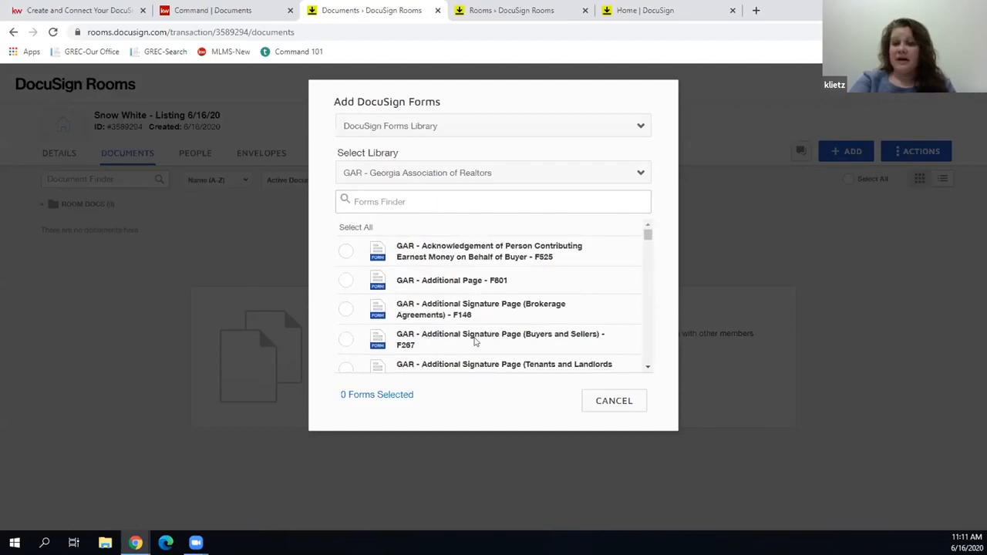
Search for and tick forms F101, F301 and F322, then add them to the room
click(413, 206)
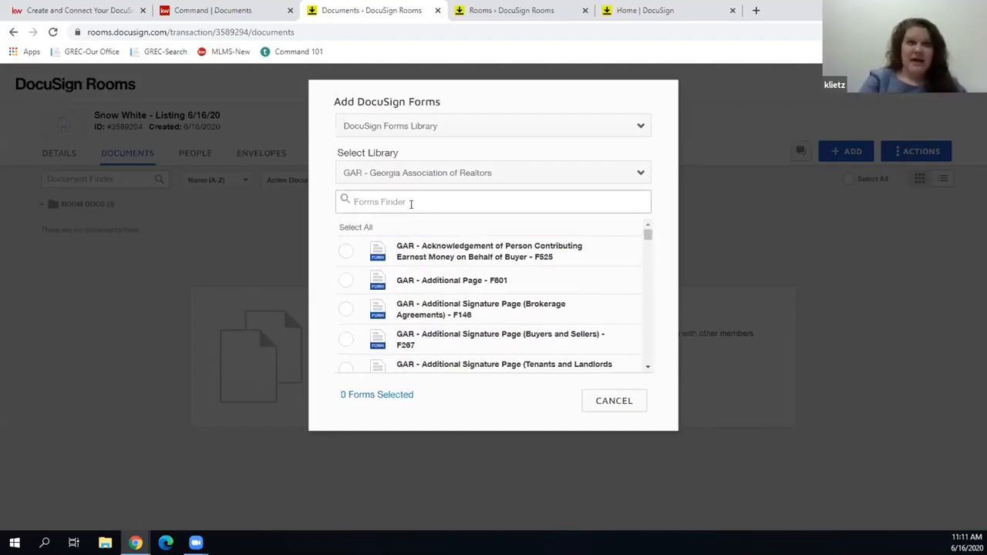
text(101)
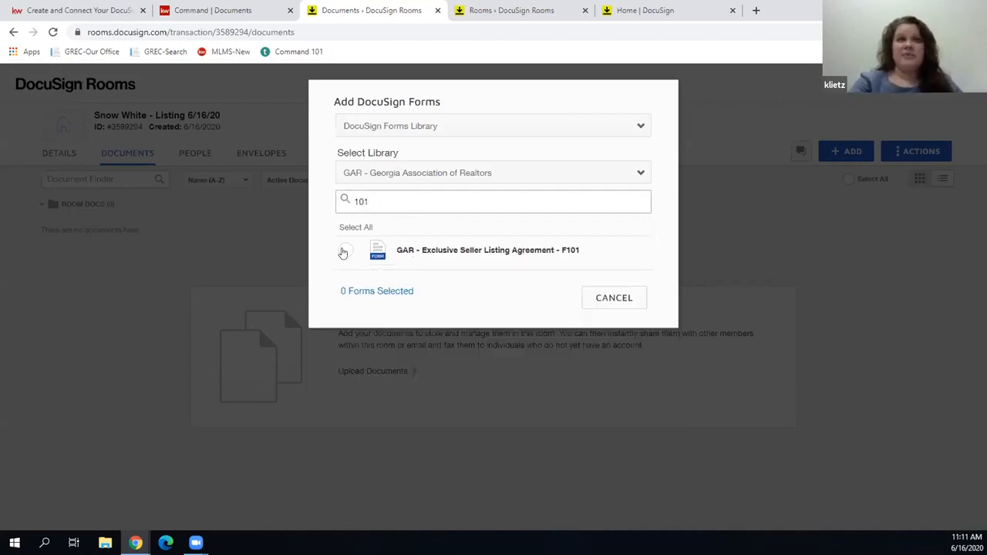
click(344, 252)
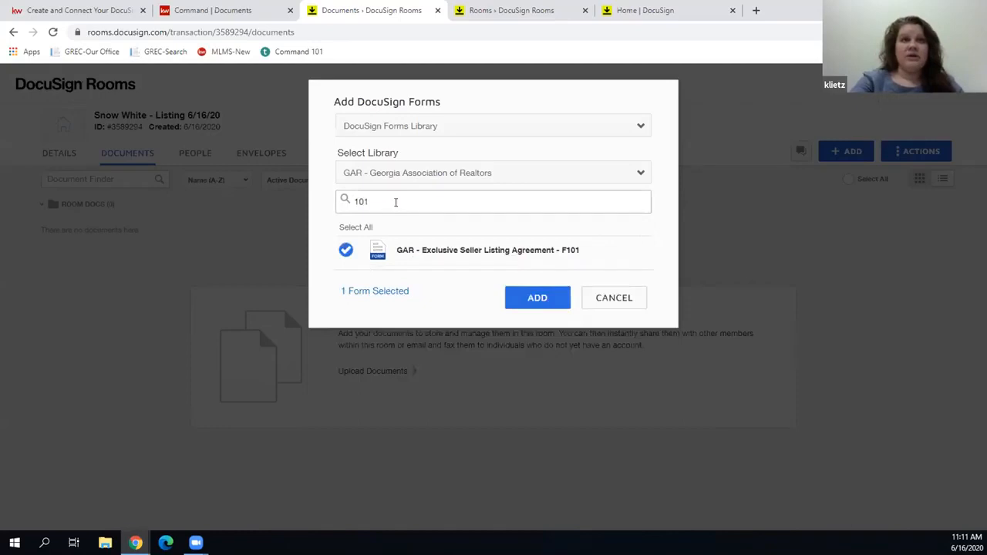
drag(394, 201, 324, 204)
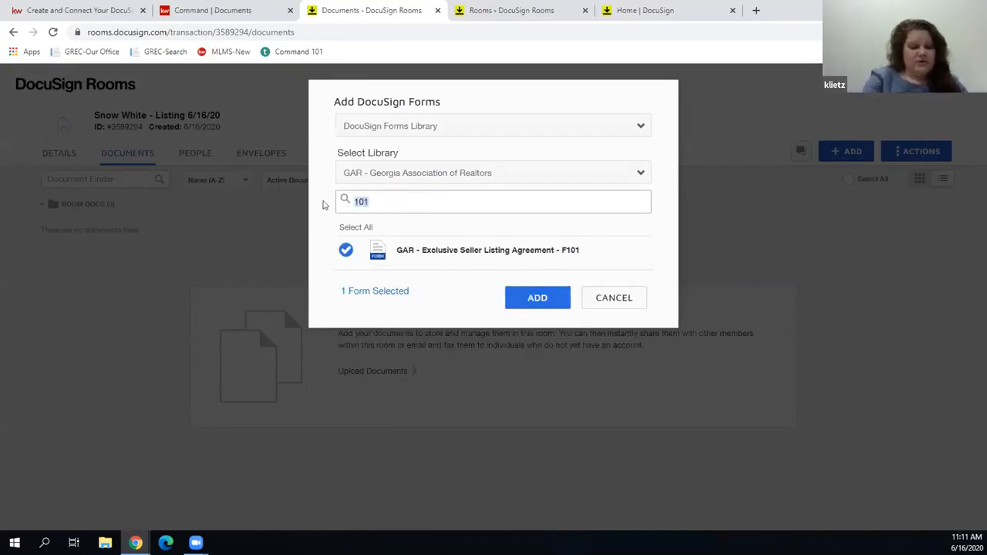
text(301)
click(346, 250)
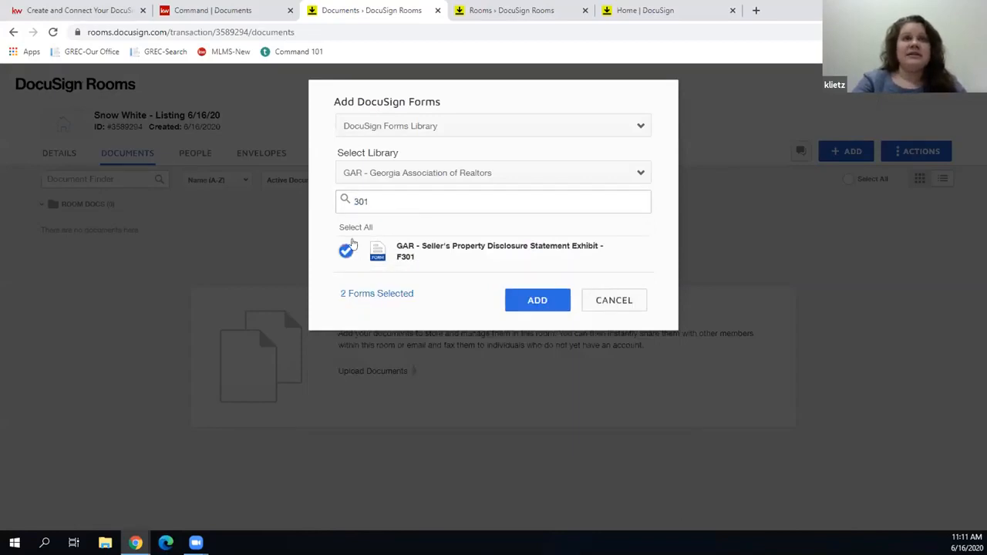
drag(373, 201, 343, 201)
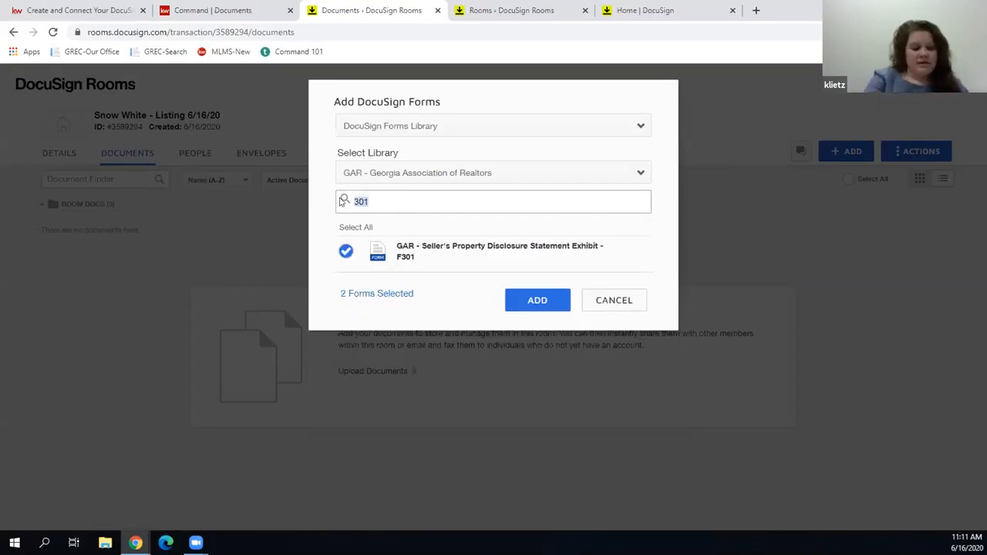
text(commu)
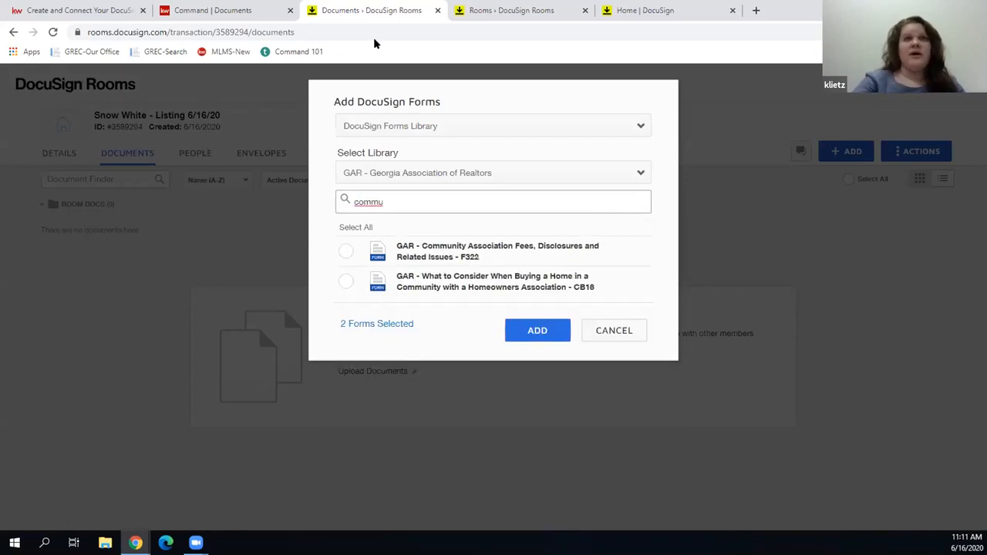
click(345, 251)
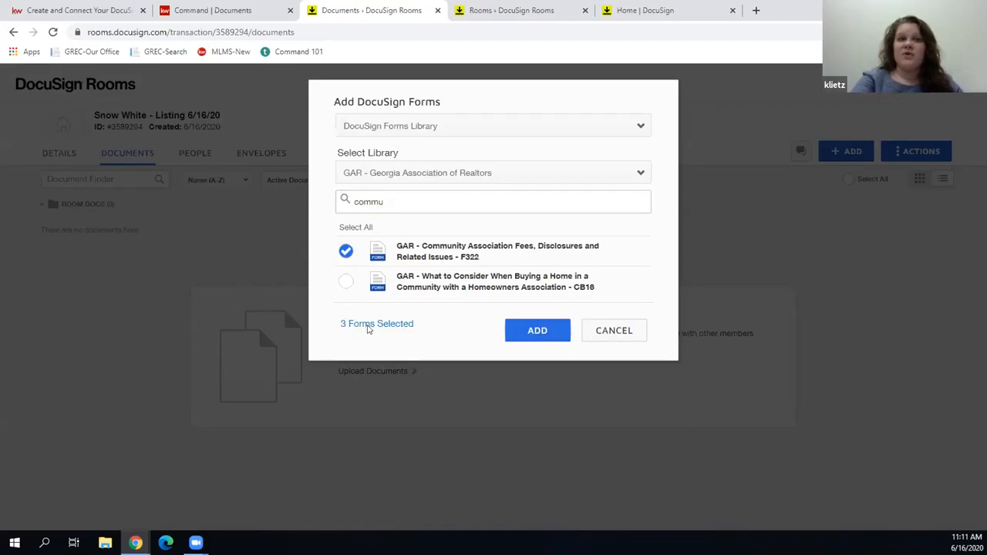
click(537, 331)
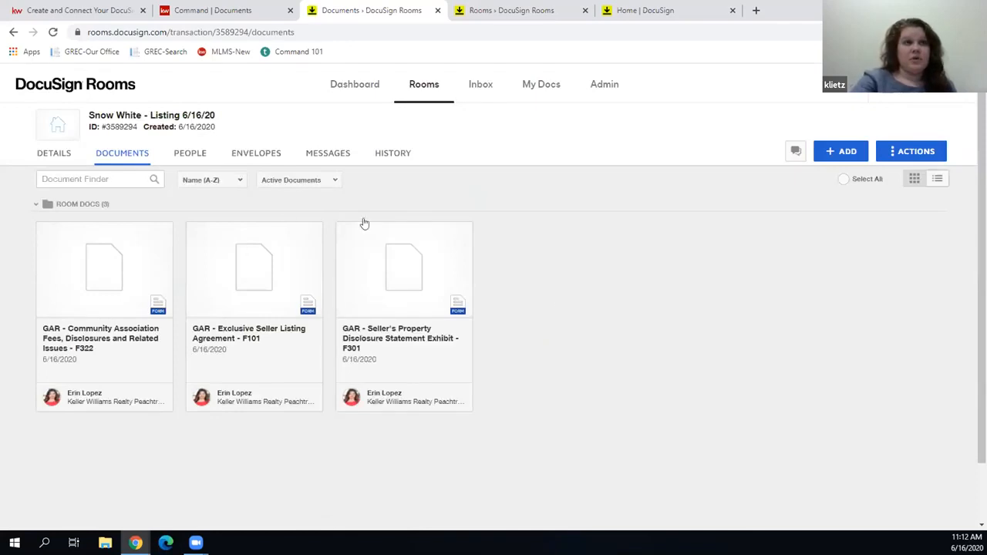
Open the GAR Exclusive Seller Listing Agreement F101 document for editing
click(845, 154)
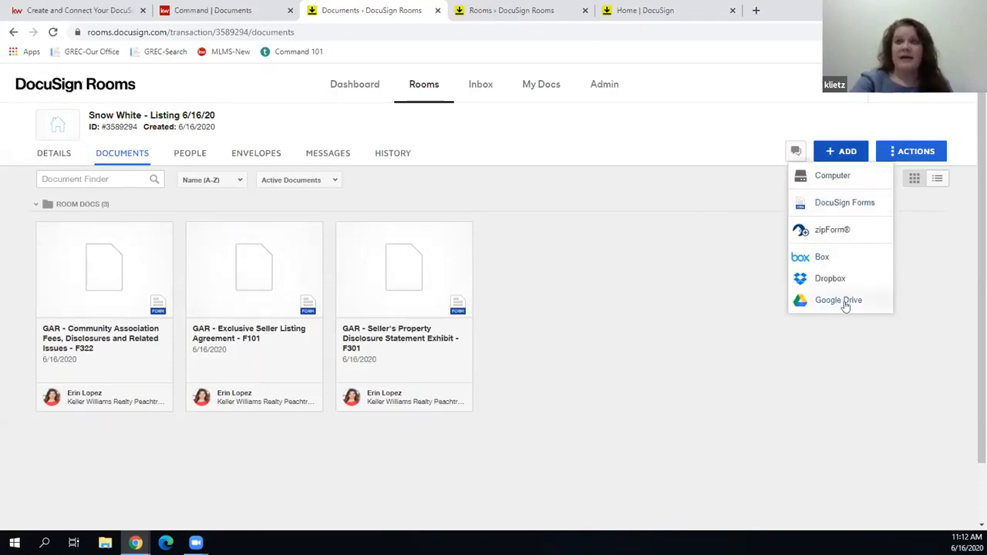
click(583, 316)
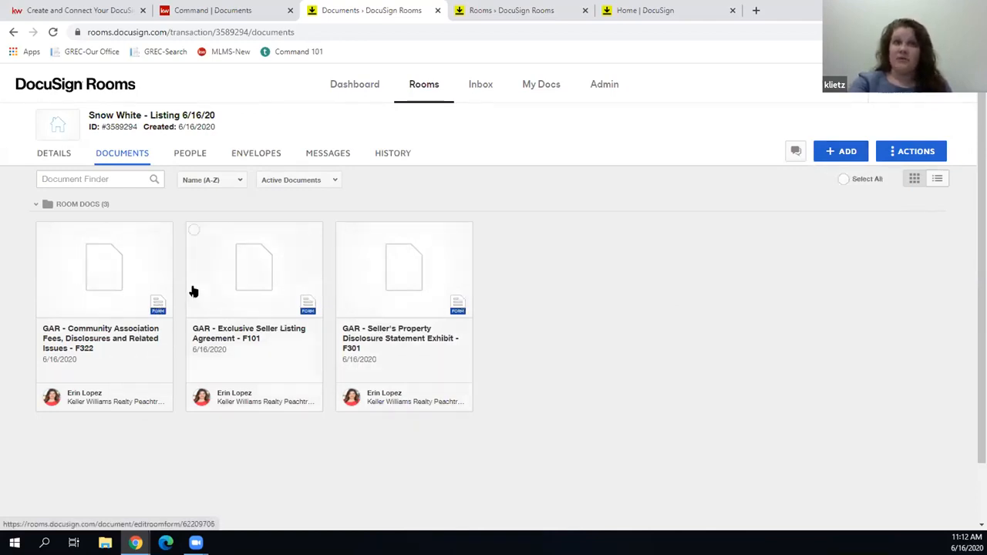
click(272, 292)
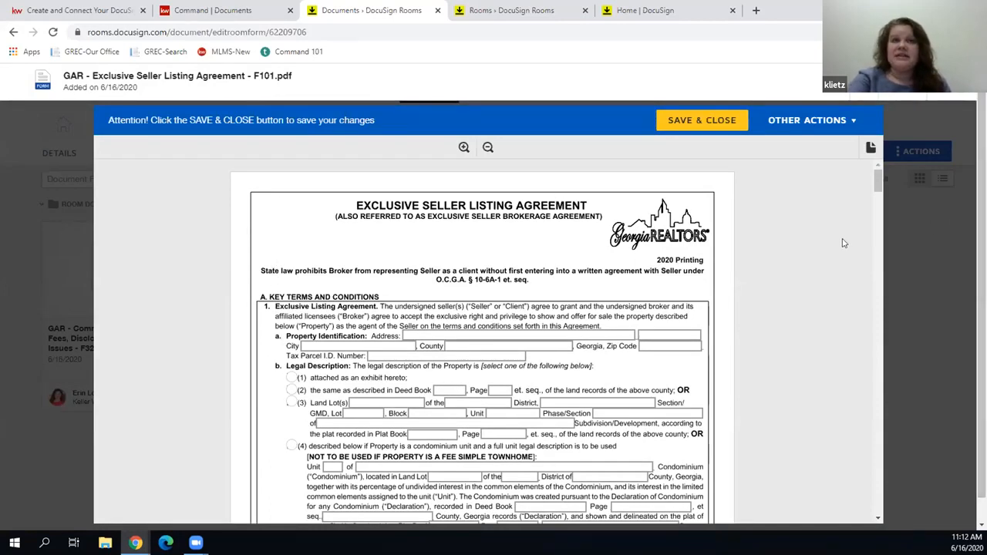
Enter address 123 Forest Road, city Atlanta and zip code 30319 on the F101 form
scroll(843, 243, down, 1)
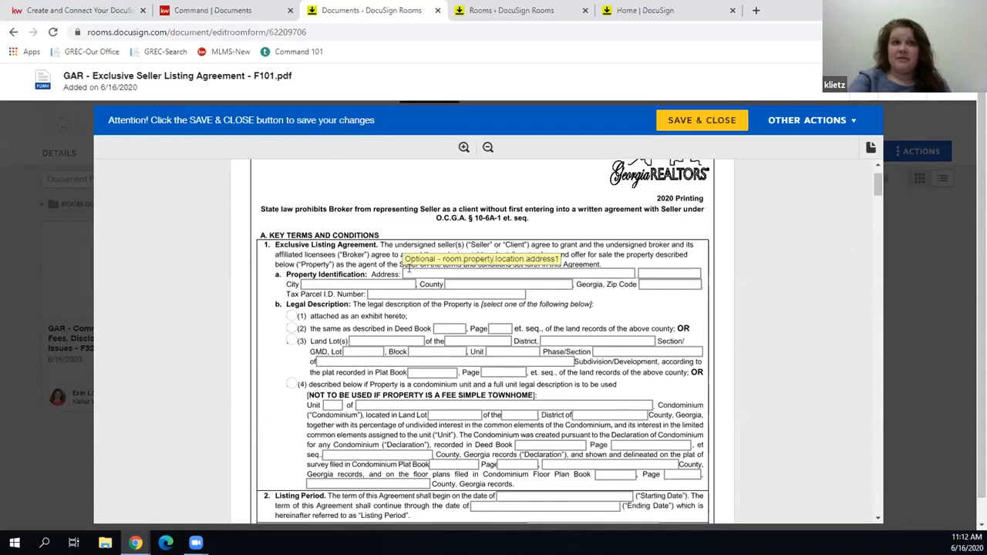
scroll(409, 268, up, 1)
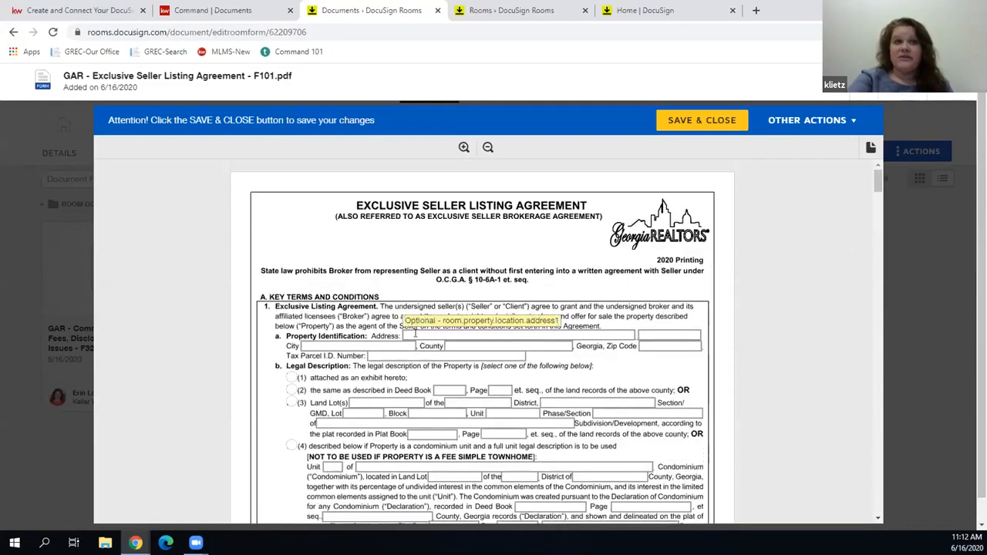
text(23)
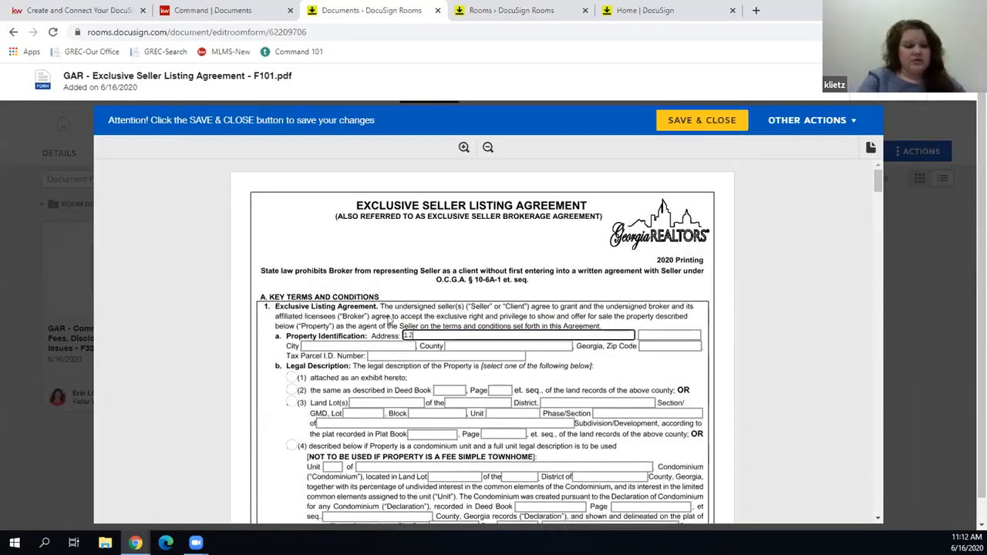
text( Fore)
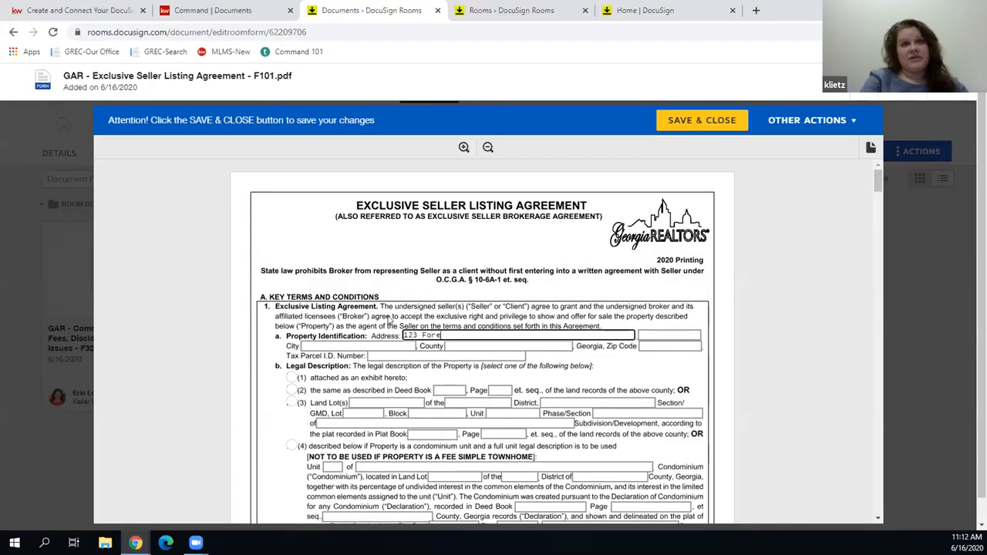
text(st Road)
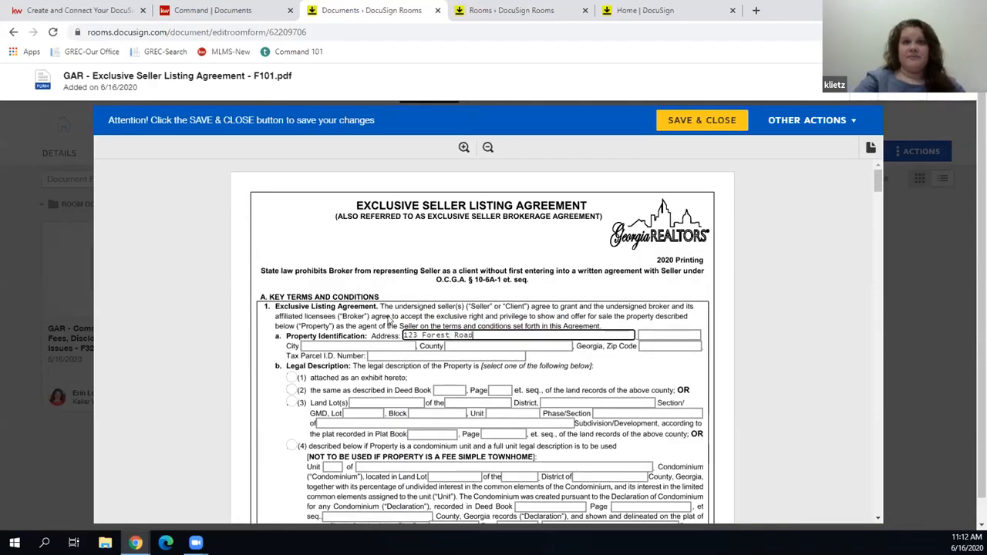
click(362, 345)
text(Atlanta)
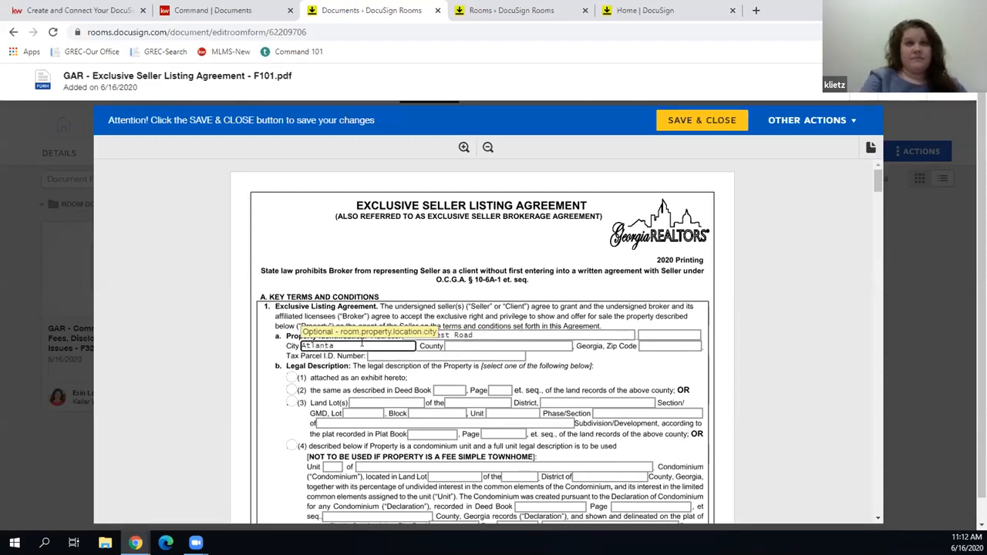
key(Tab)
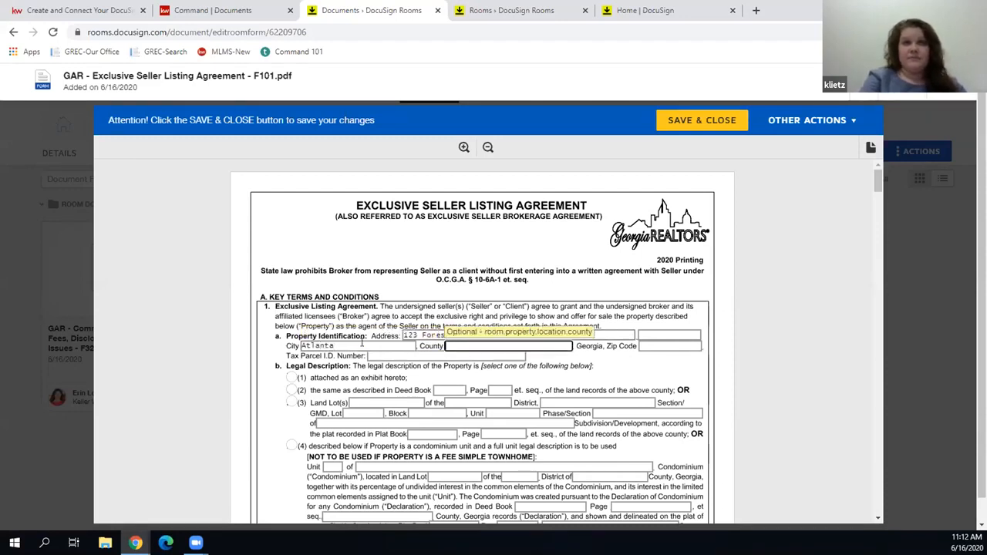
key(Tab)
text(30319)
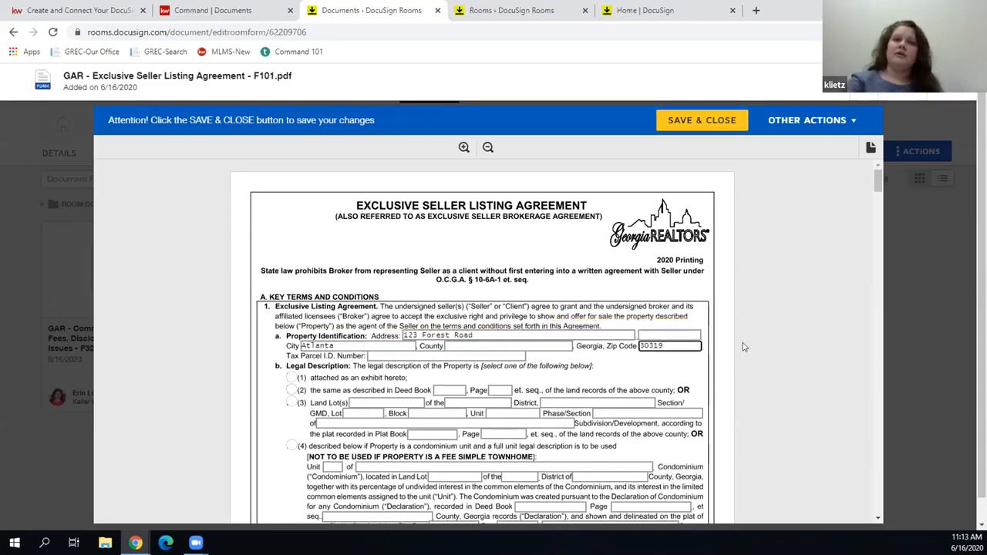
click(723, 322)
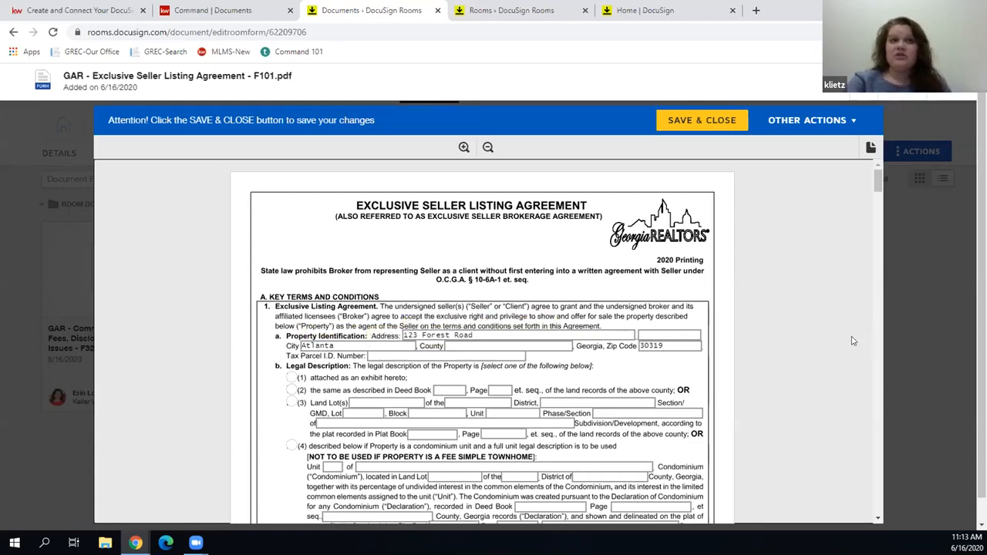
scroll(852, 341, down, 5)
scroll(853, 341, down, 10)
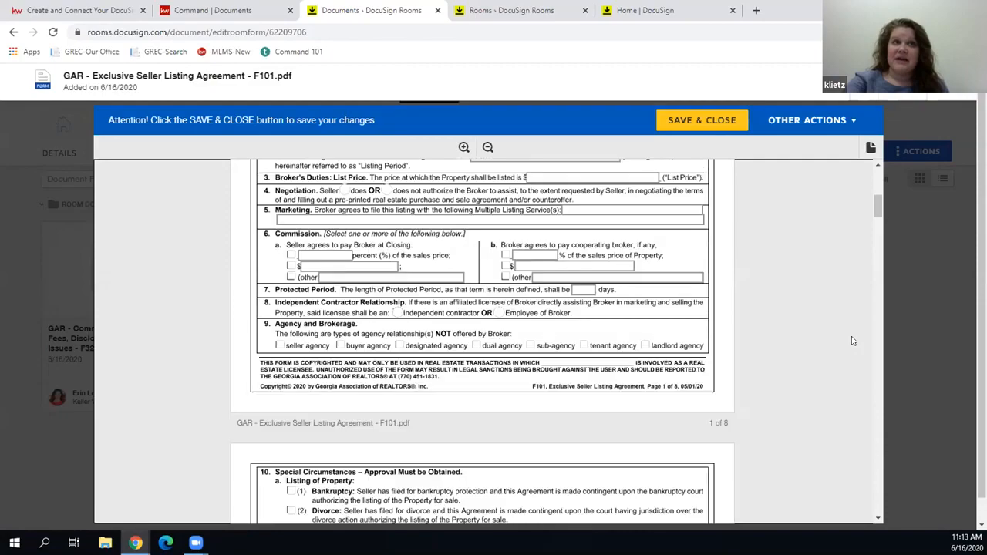
scroll(853, 341, down, 20)
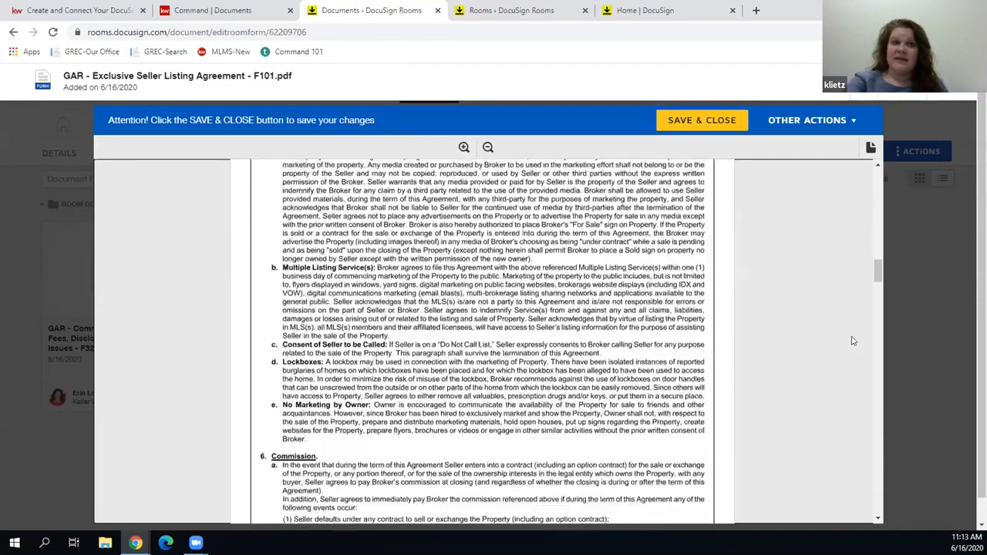
scroll(852, 341, down, 20)
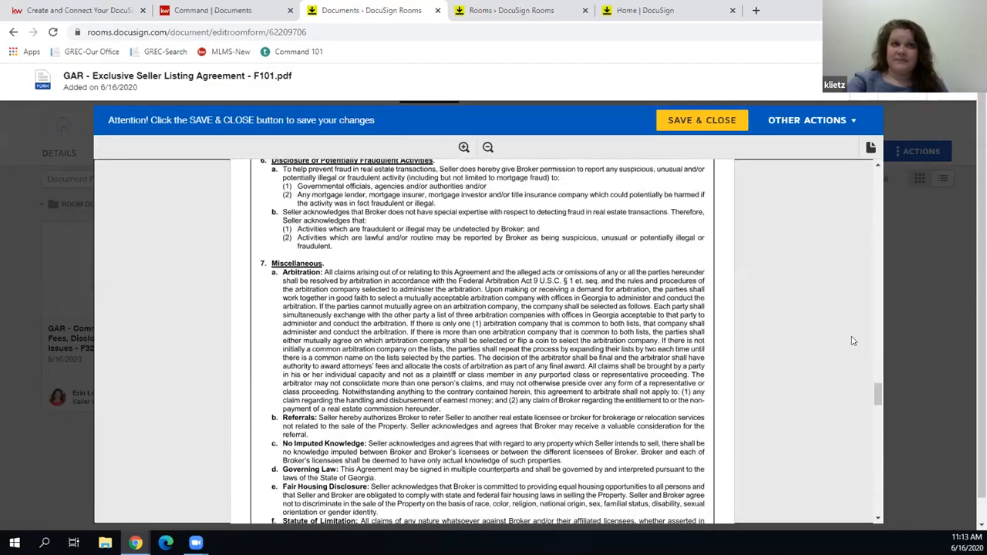
scroll(853, 341, down, 1)
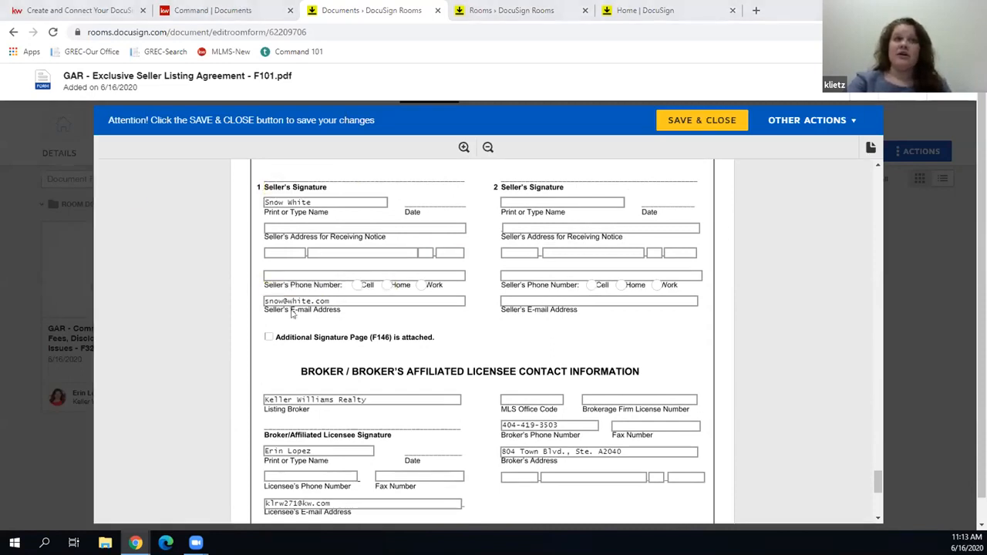
scroll(293, 314, down, 1)
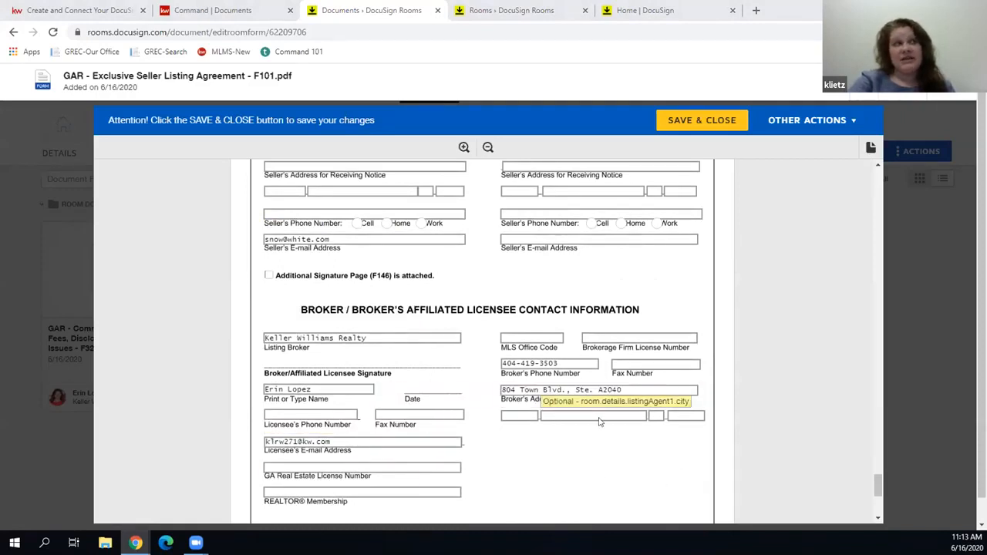
scroll(624, 422, up, 1)
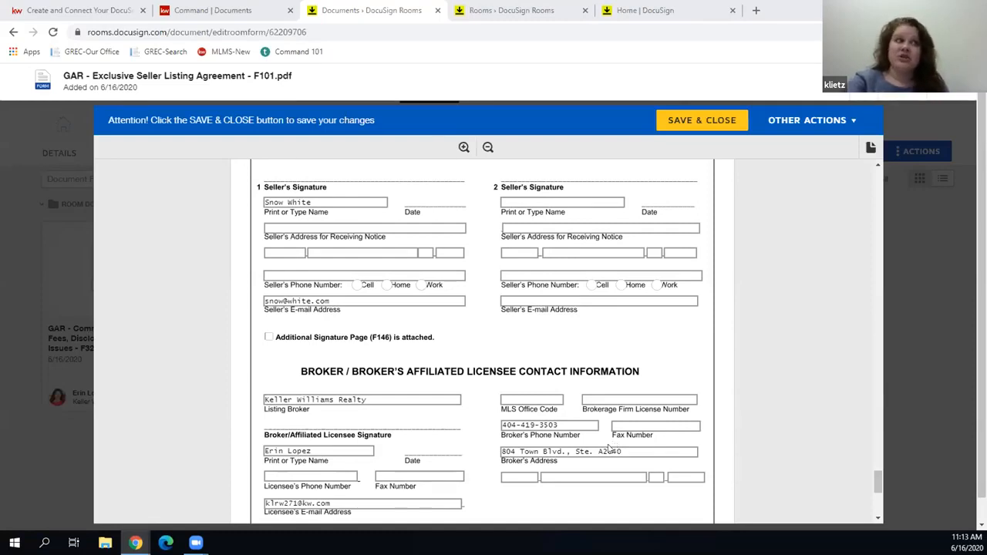
drag(877, 479, 883, 158)
scroll(878, 164, up, 20)
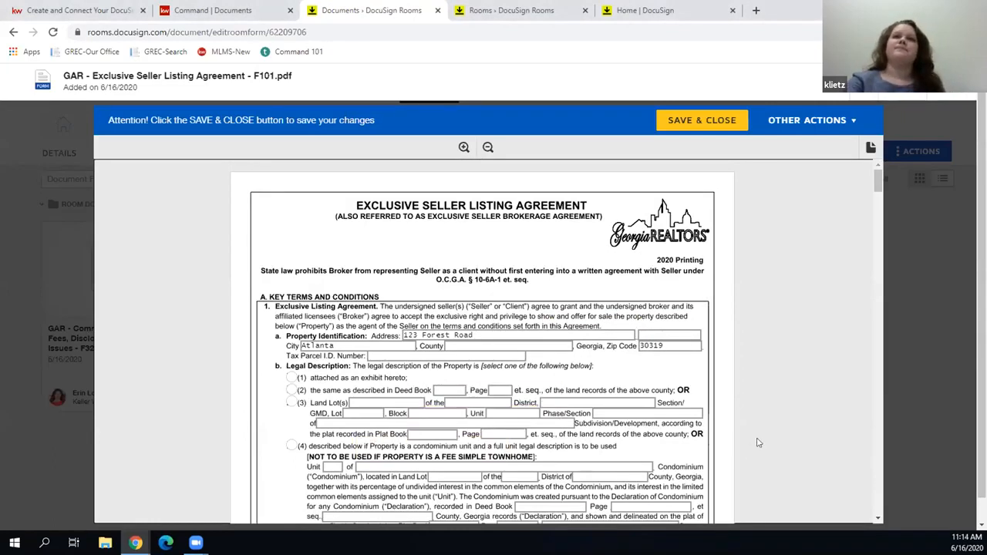
scroll(544, 377, down, 1)
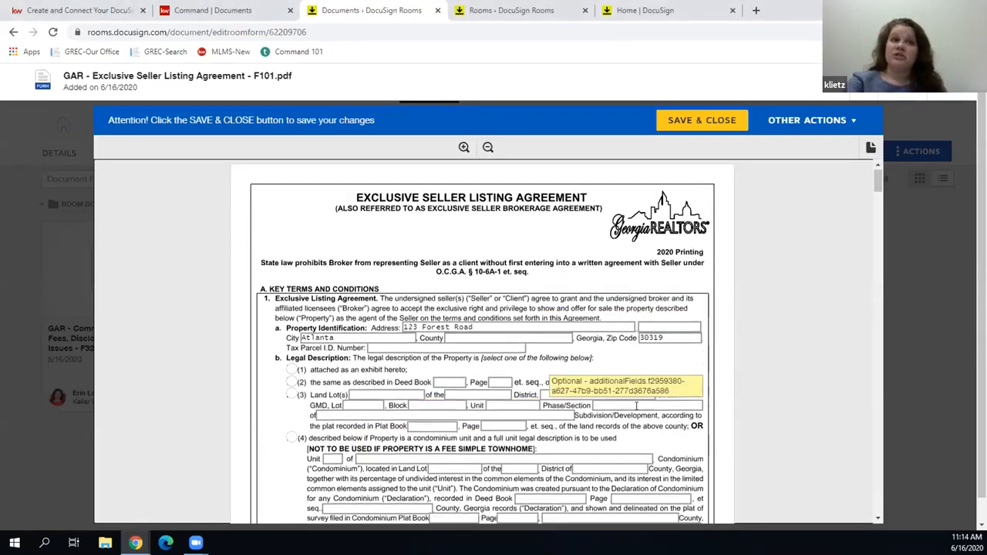
Save and close the F101 form, then go to the room's Envelopes page
click(724, 125)
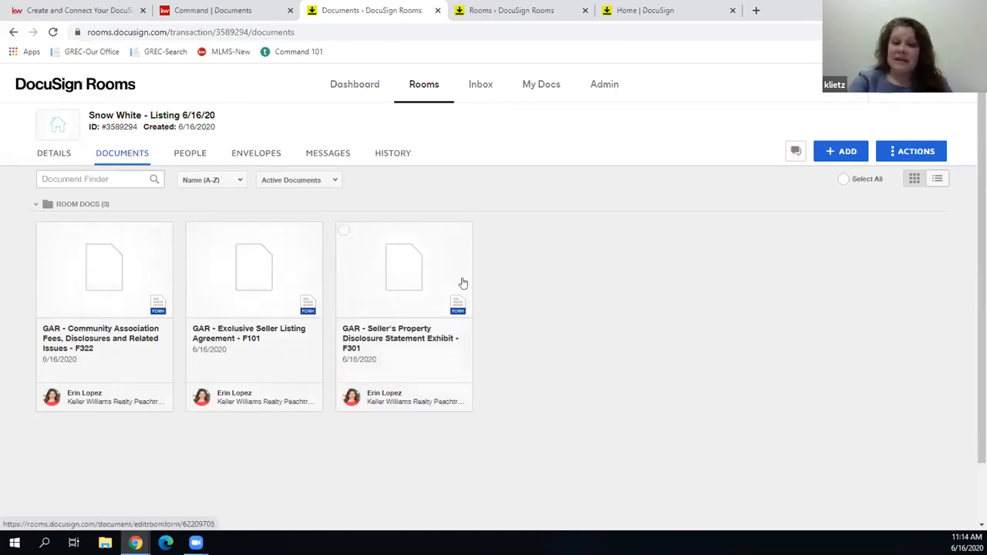
click(266, 155)
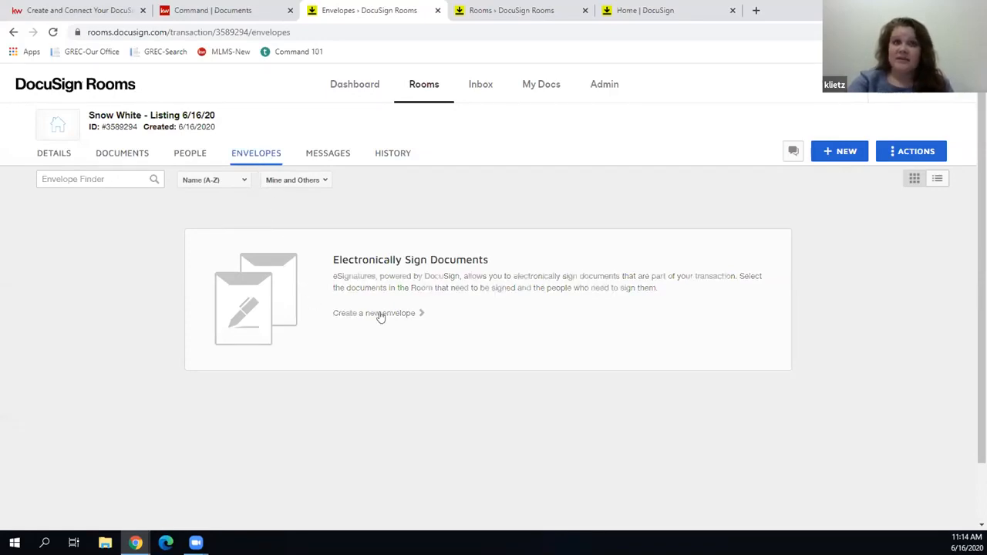
Create a new envelope named 'Please DocuSign - Listing Agreement'
click(845, 153)
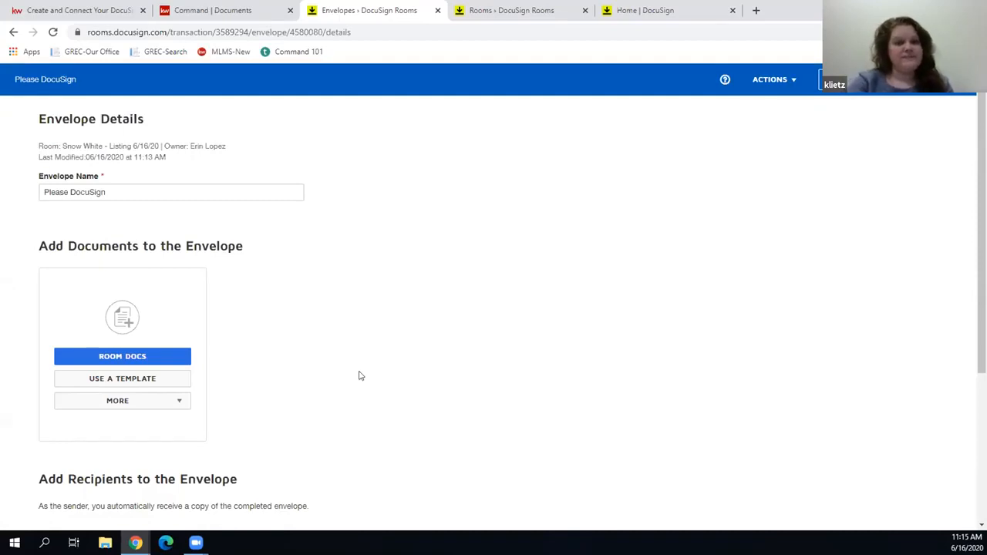
click(108, 188)
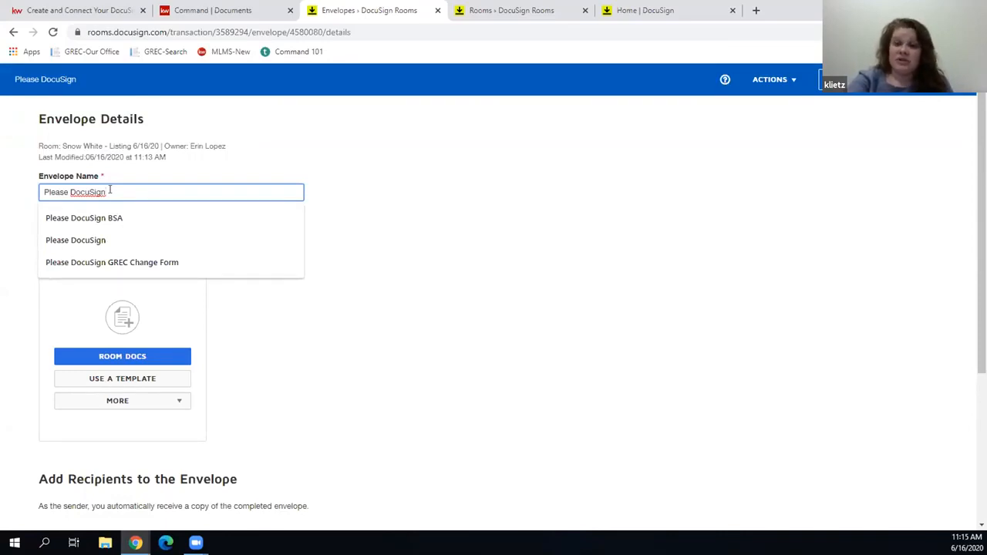
text(-)
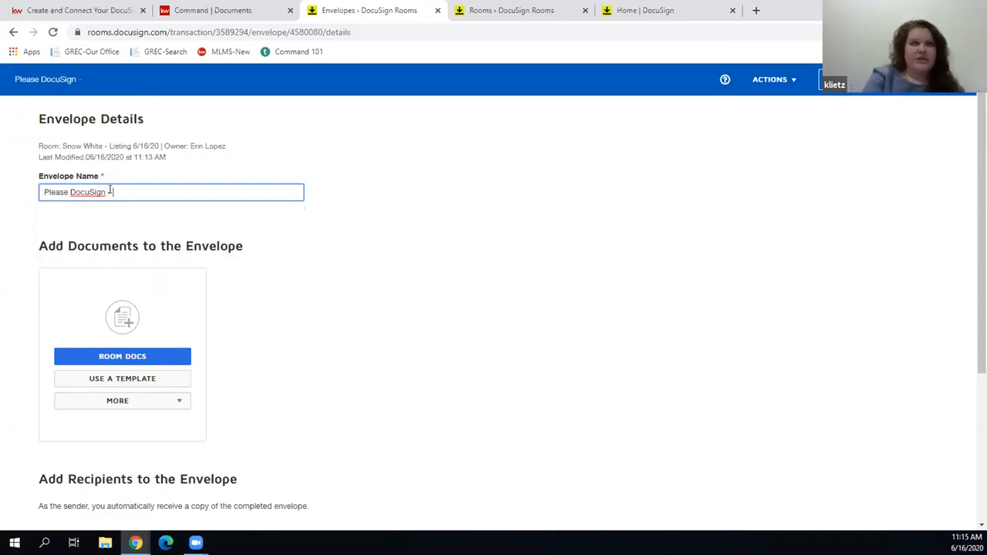
text( Listin)
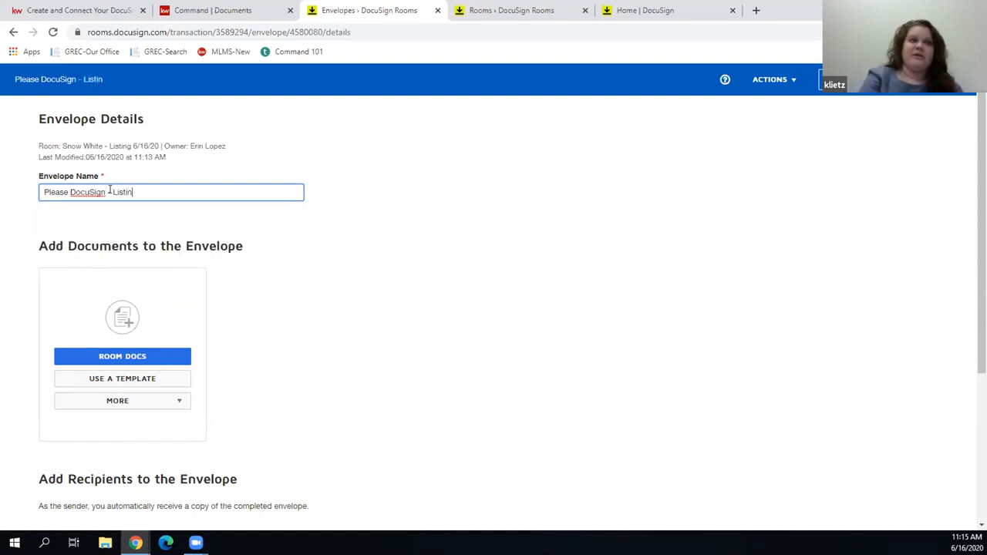
text(g Agreement)
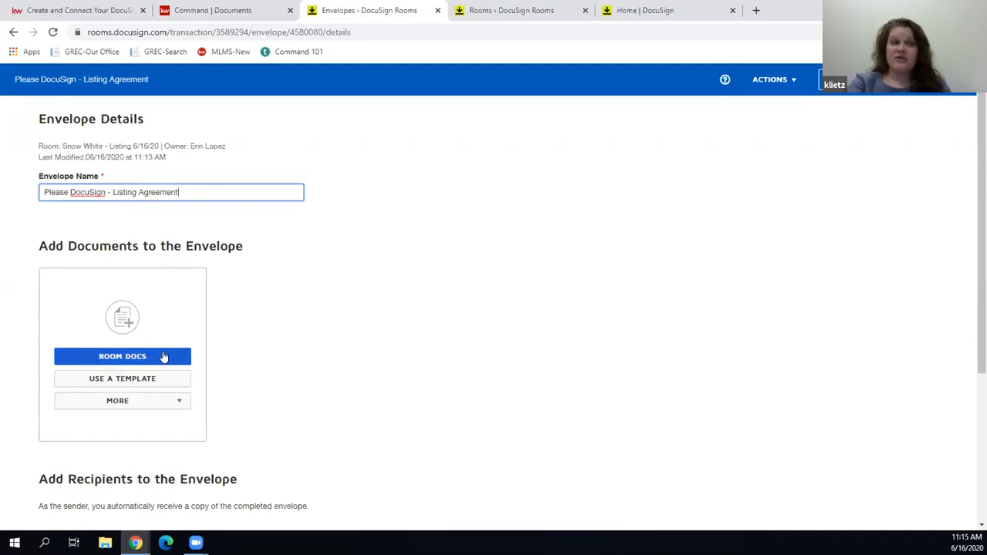
Add the Community Association Fees, Exclusive Seller Listing Agreement and Seller's Disclosure forms from Room Docs
click(177, 402)
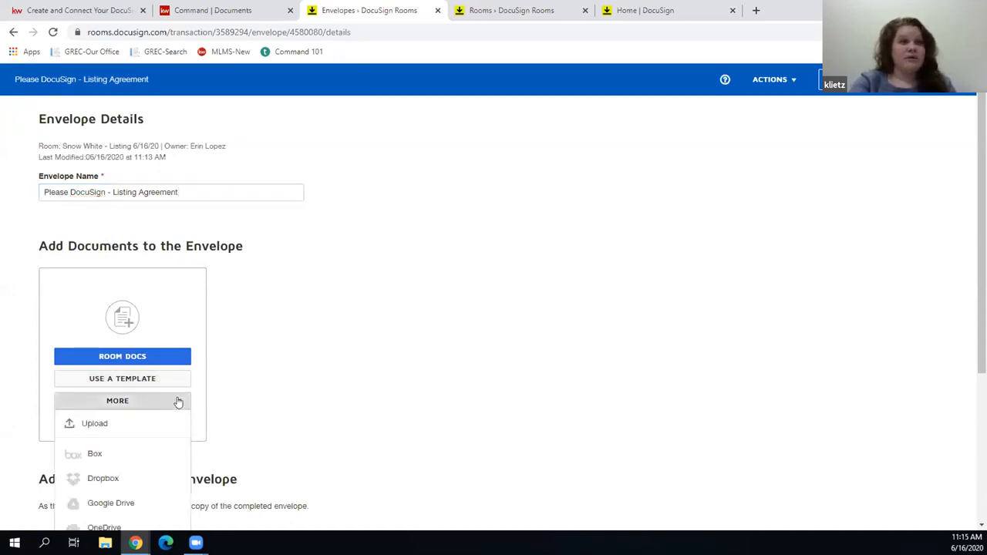
scroll(161, 360, down, 2)
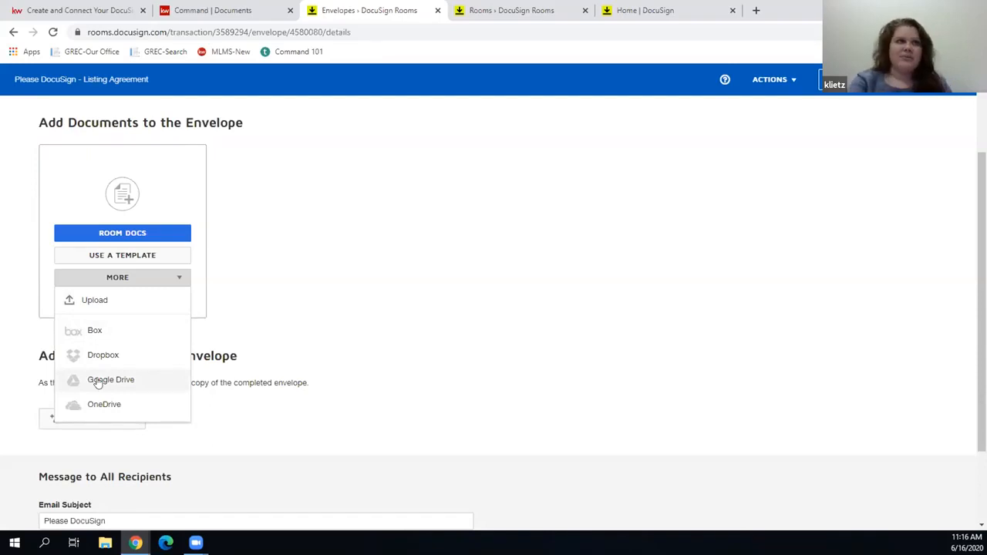
scroll(96, 382, up, 1)
click(342, 348)
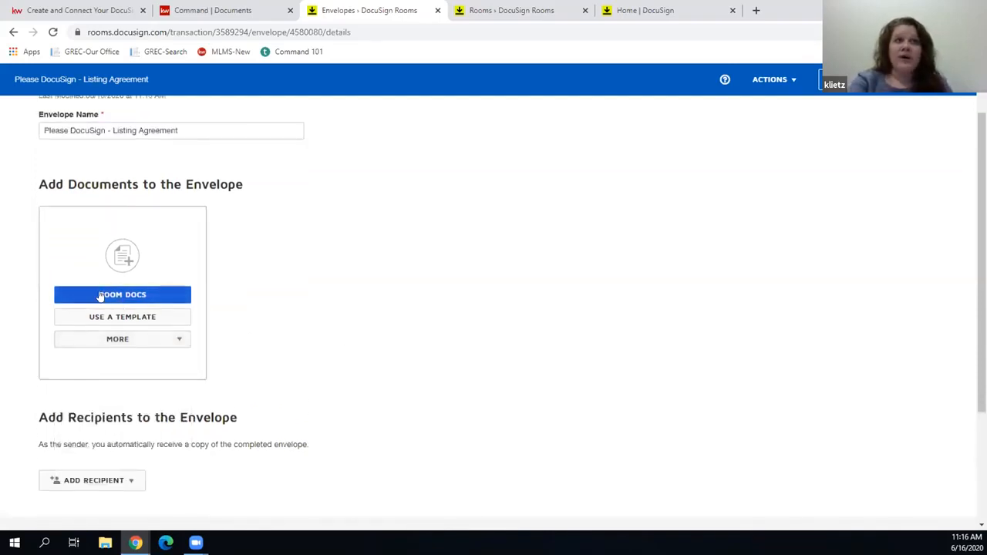
click(100, 295)
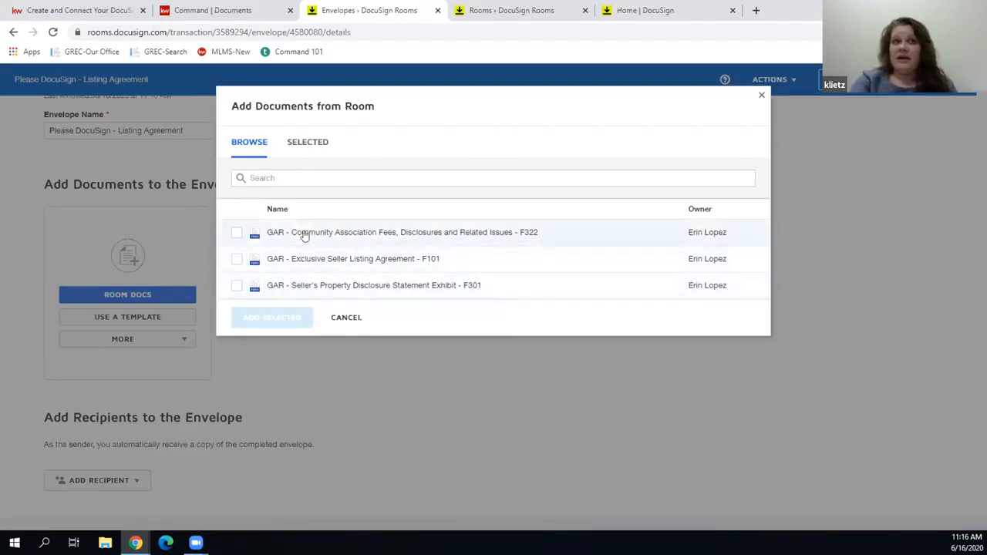
click(236, 233)
click(237, 259)
click(237, 285)
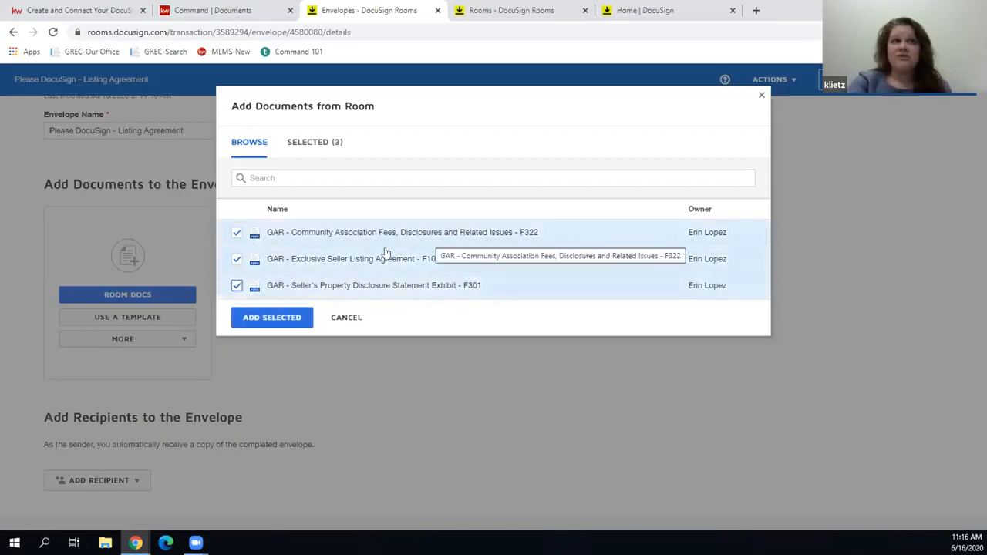
click(276, 317)
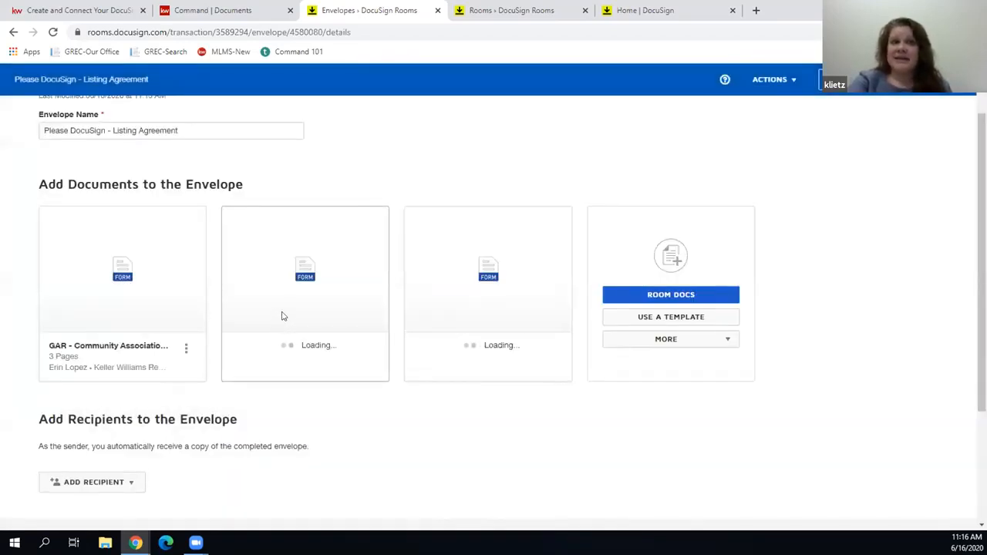
Drag the Exclusive Seller Listing Agreement into the first slot of the envelope's document order
mouse_move(282, 309)
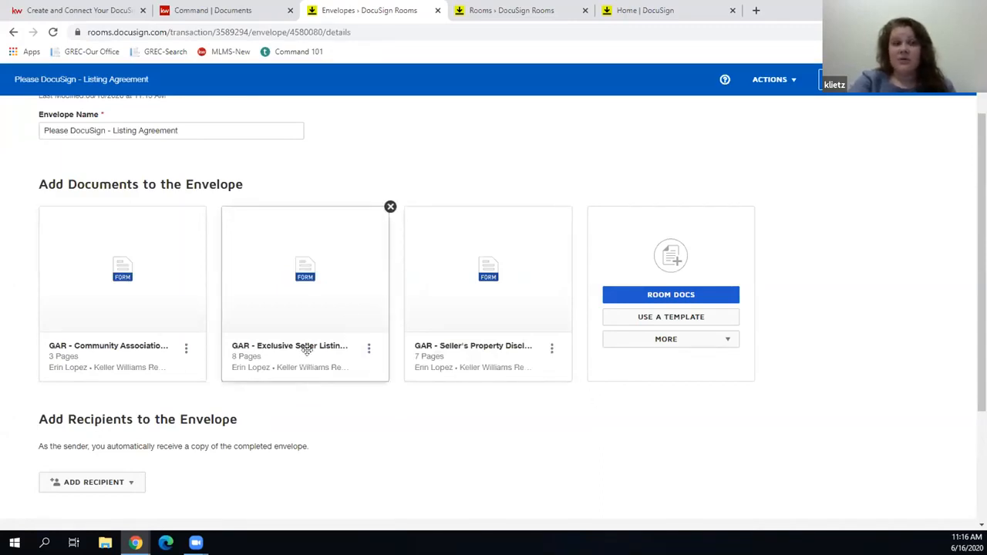
drag(306, 346, 92, 344)
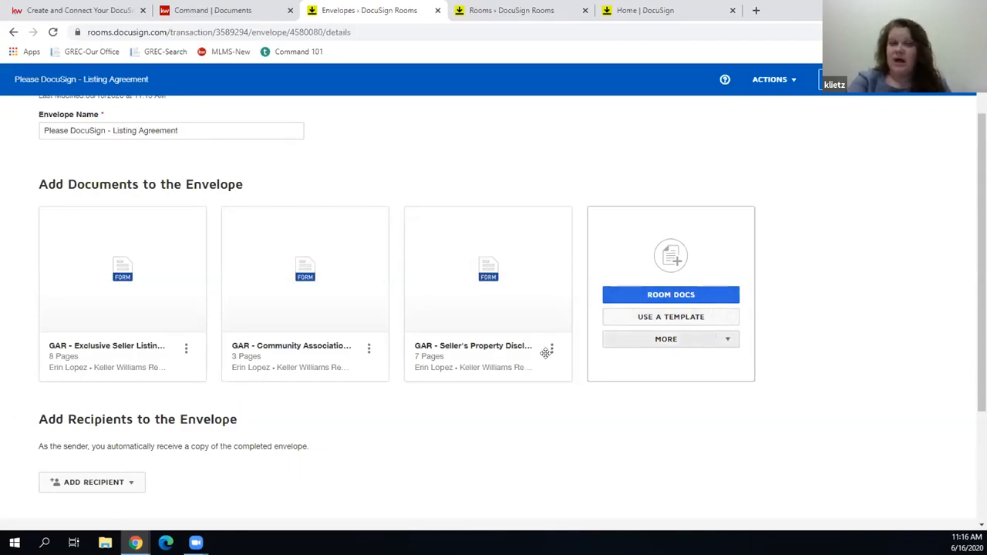
scroll(346, 394, down, 1)
scroll(346, 394, down, 1)
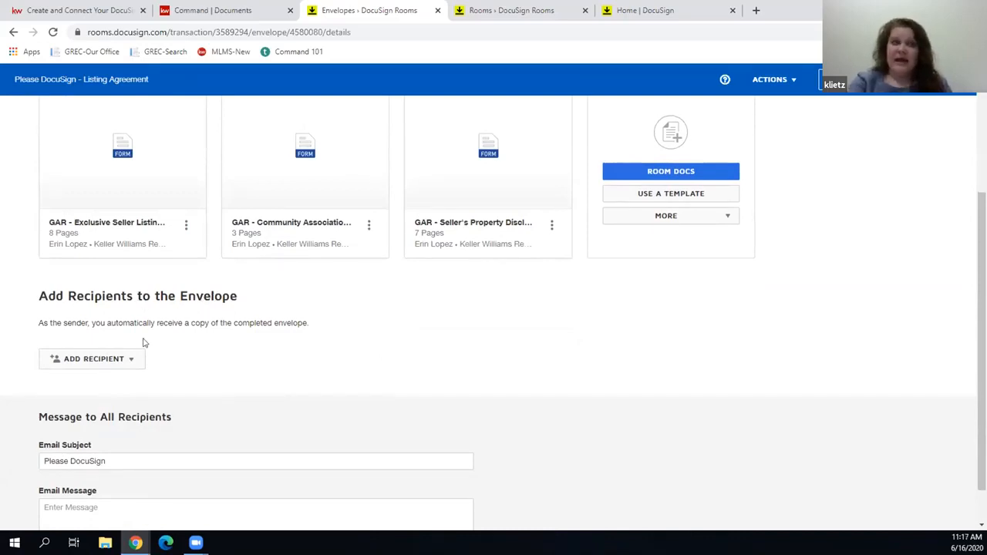
click(132, 359)
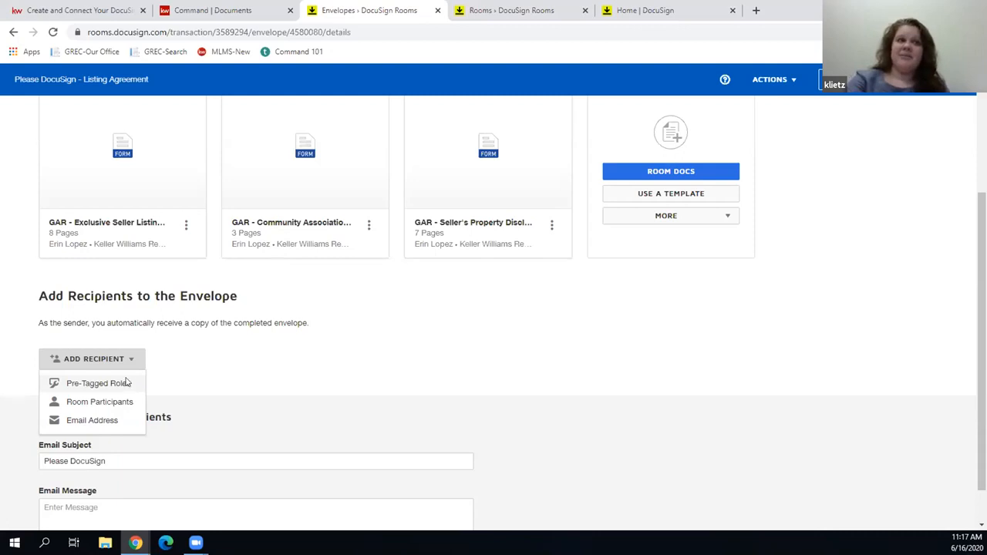
Check the Seller One and Listing Agent pre-tagged roles and assign each its recipient
click(126, 384)
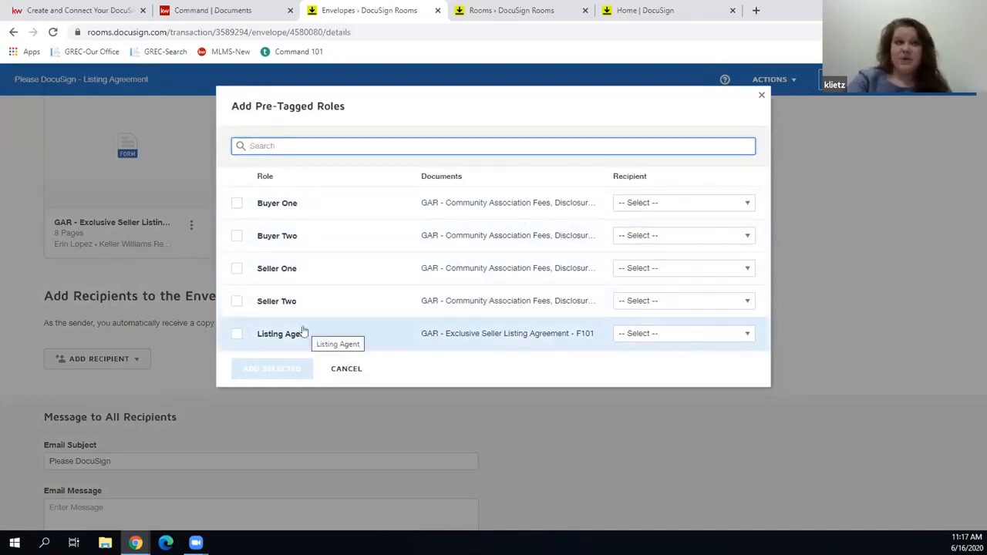
click(237, 335)
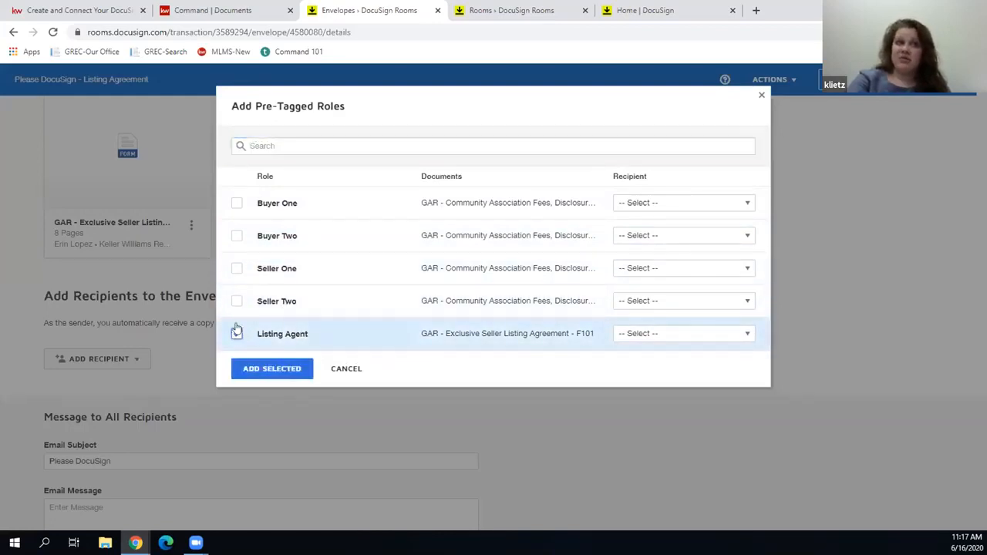
click(237, 269)
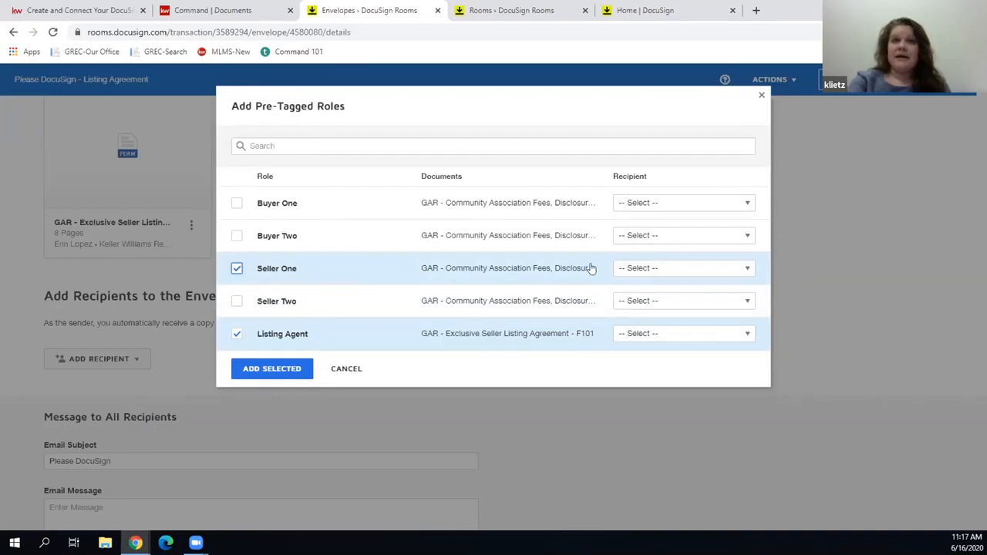
click(747, 270)
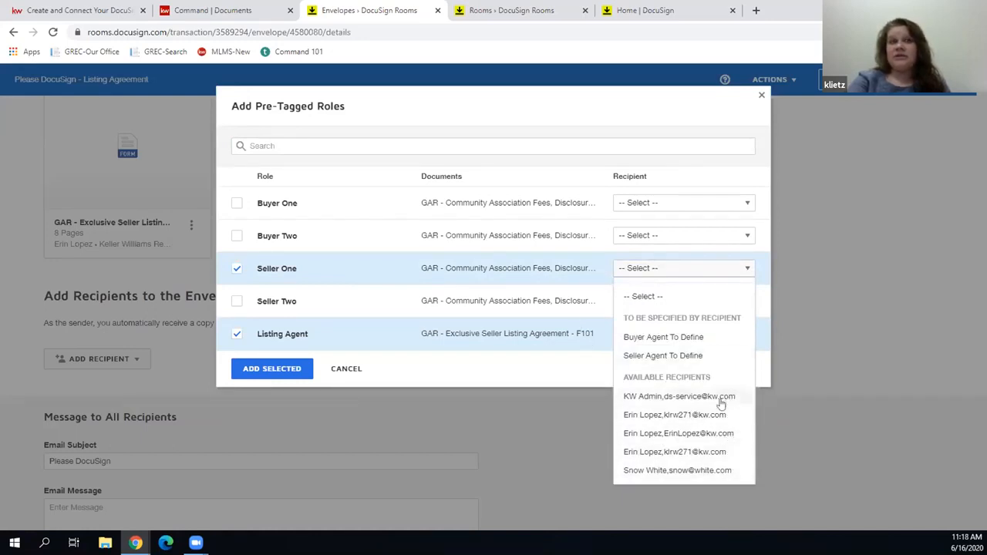
click(693, 470)
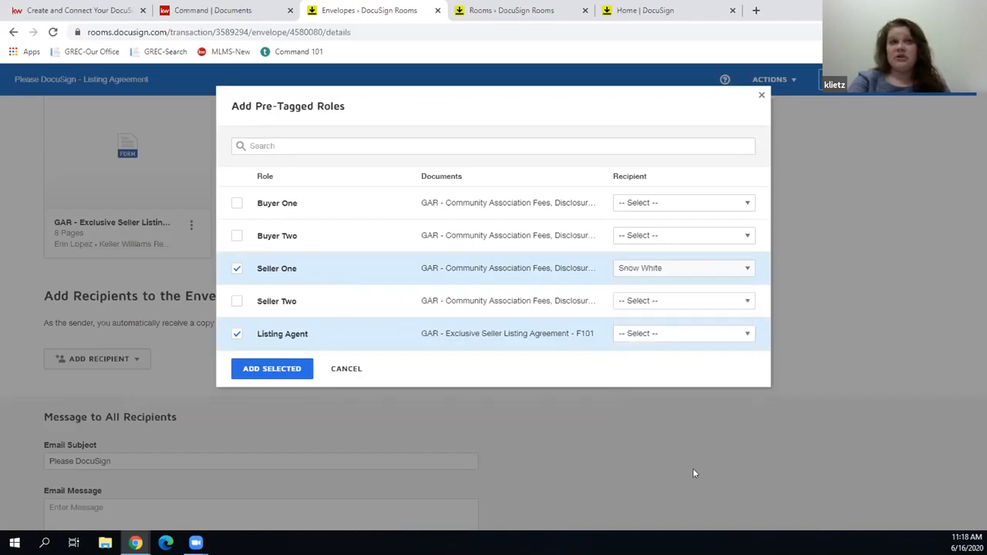
click(684, 337)
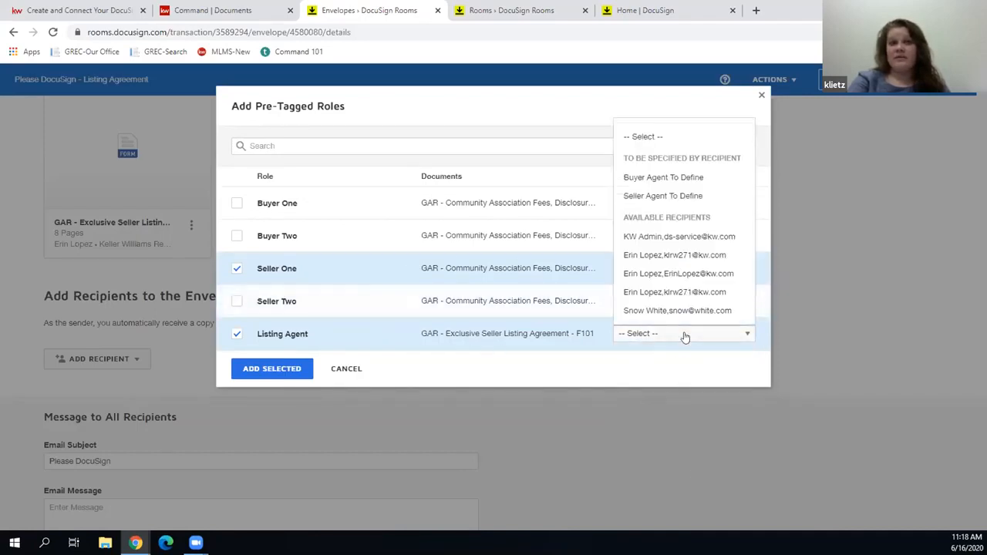
click(719, 296)
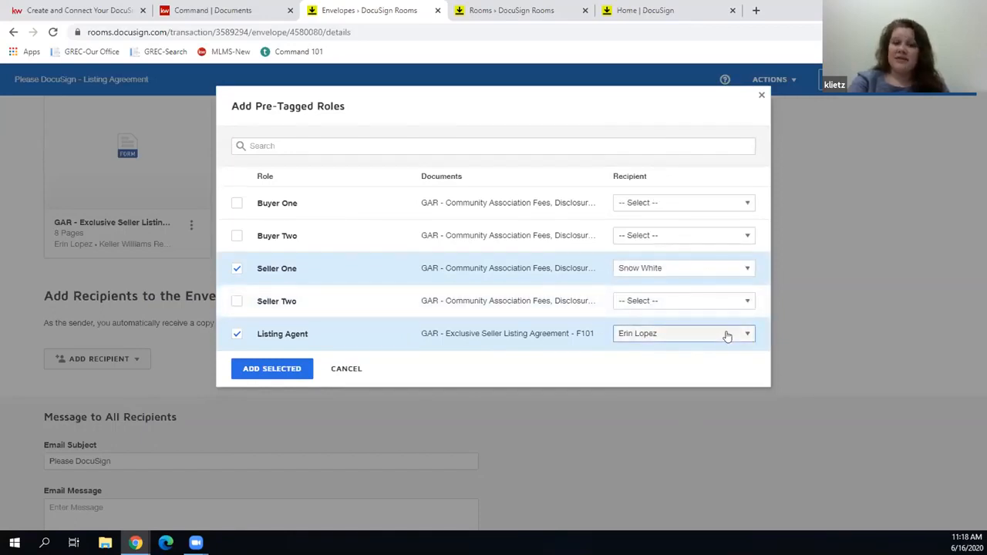
Recheck the recipient choices, leave Seller Two unset, and add the selected roles
click(727, 335)
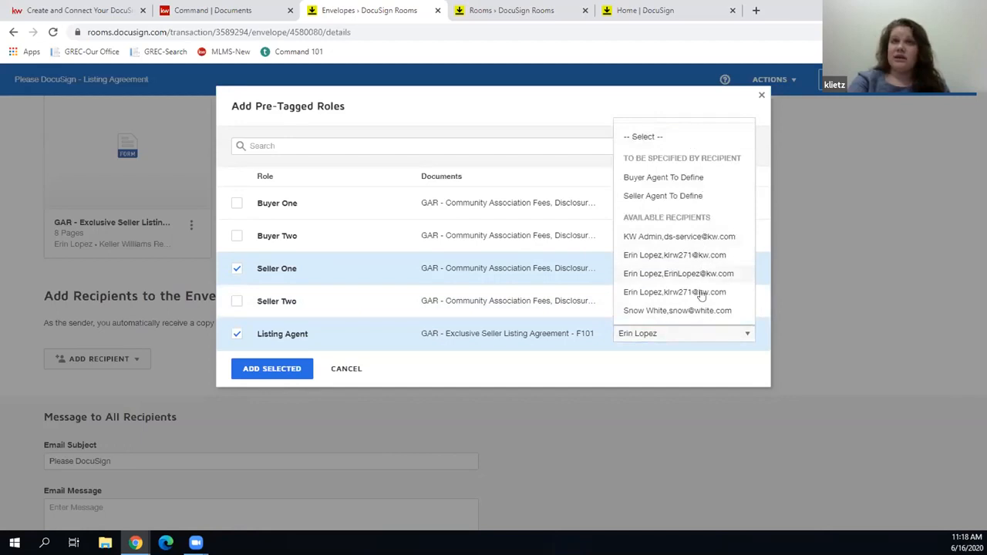
click(646, 138)
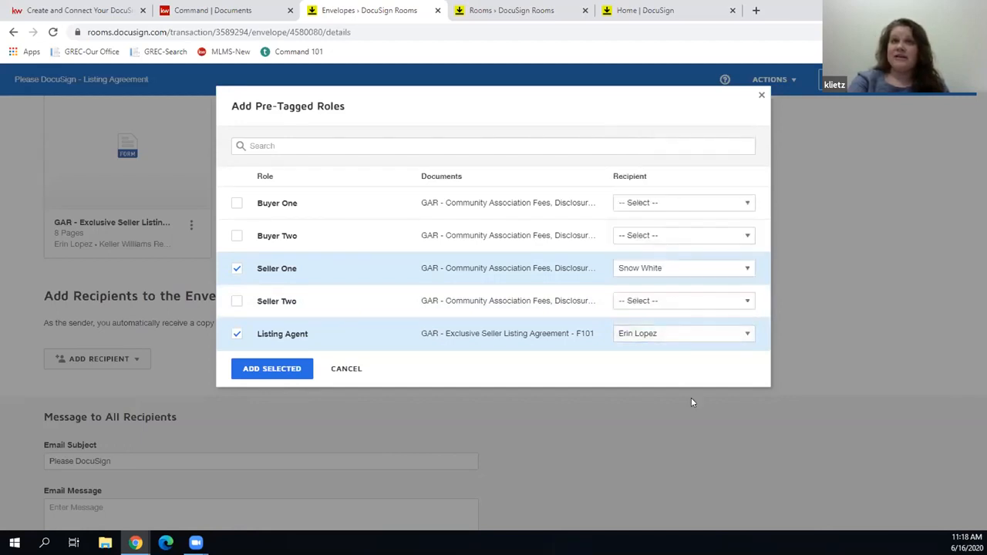
click(676, 333)
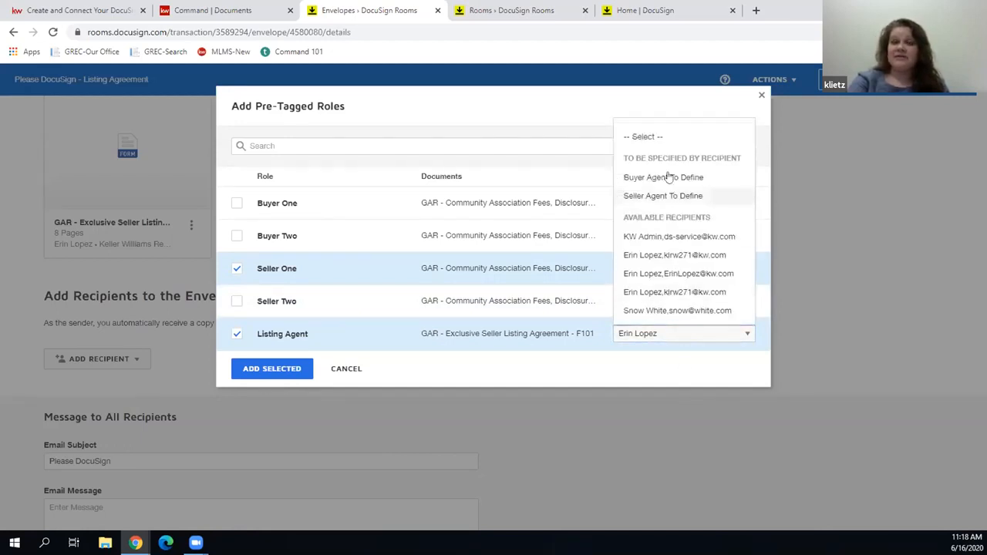
click(643, 137)
click(627, 341)
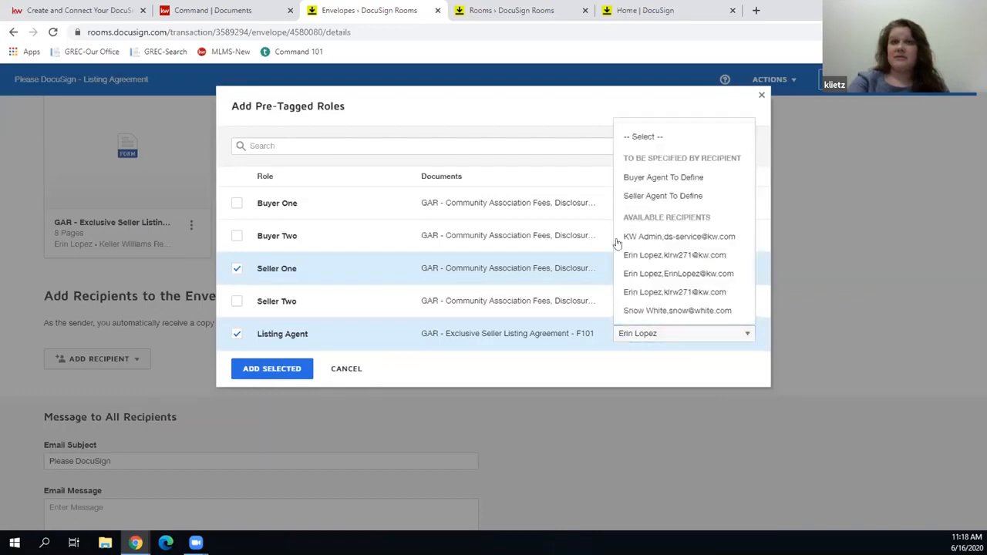
click(626, 143)
click(606, 370)
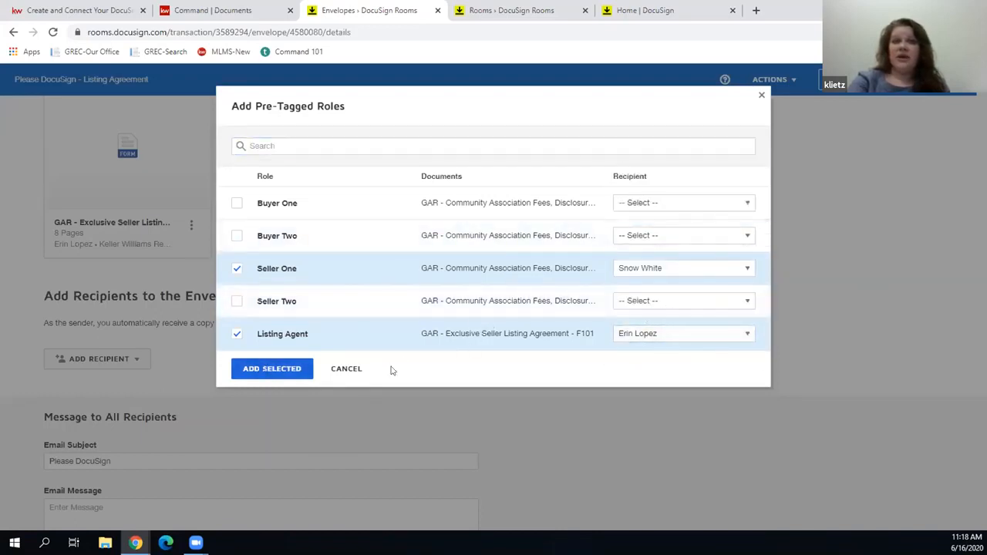
click(688, 339)
click(677, 310)
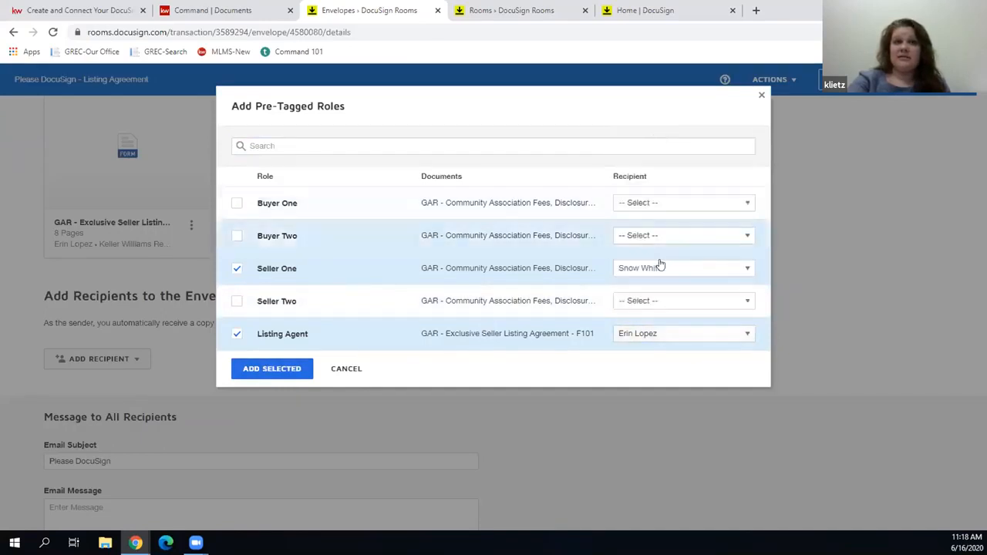
click(644, 296)
click(649, 302)
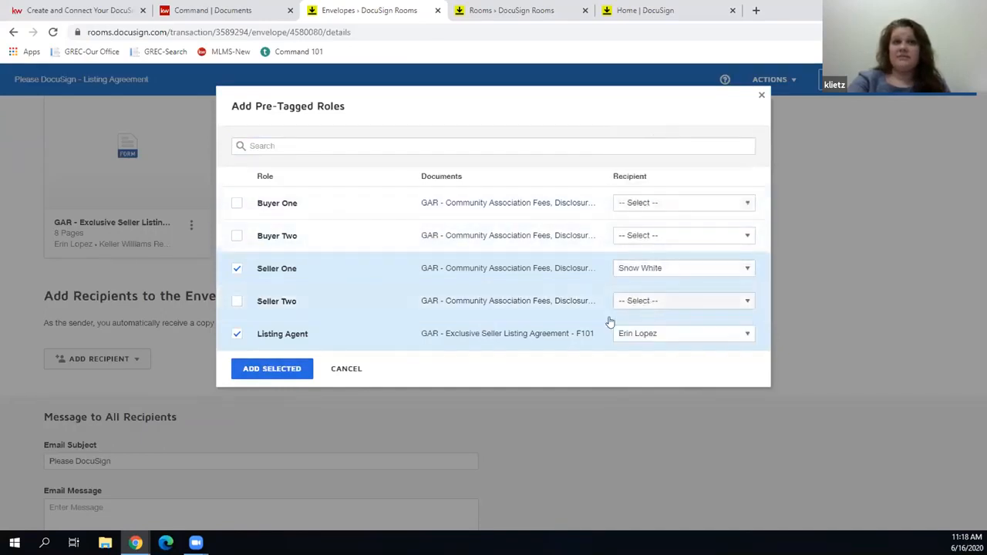
click(279, 373)
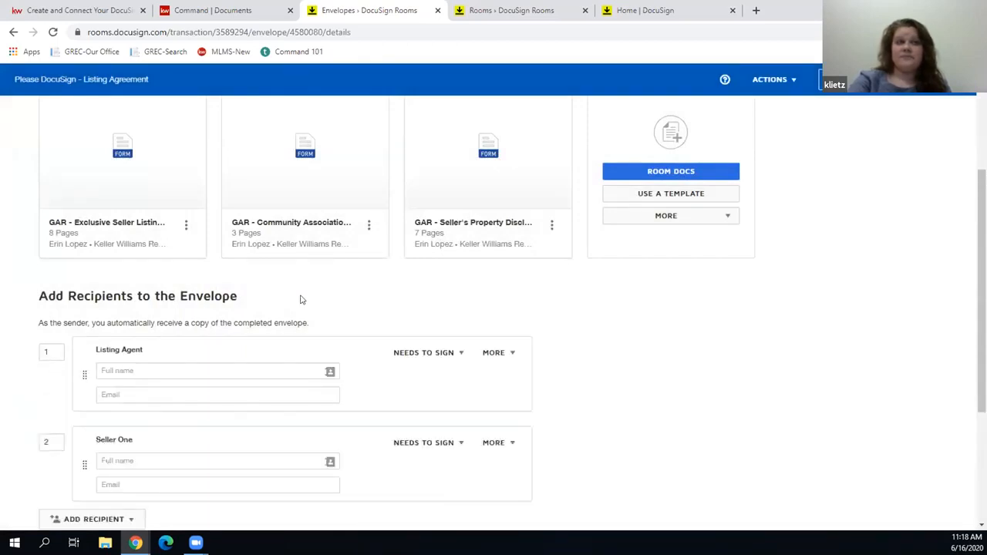
Delete the Seller One and Listing Agent recipients along with their assigned fields
scroll(298, 300, down, 2)
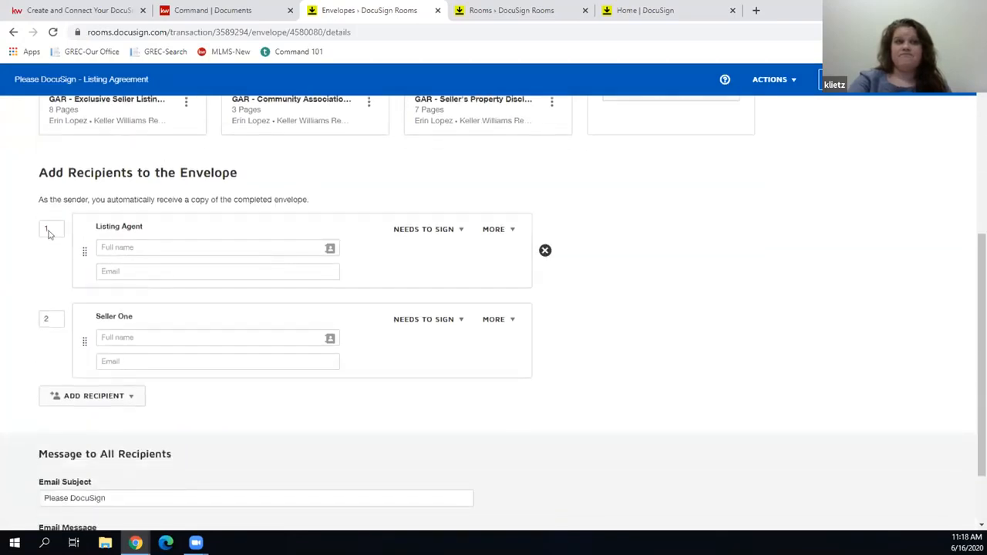
click(77, 396)
click(85, 419)
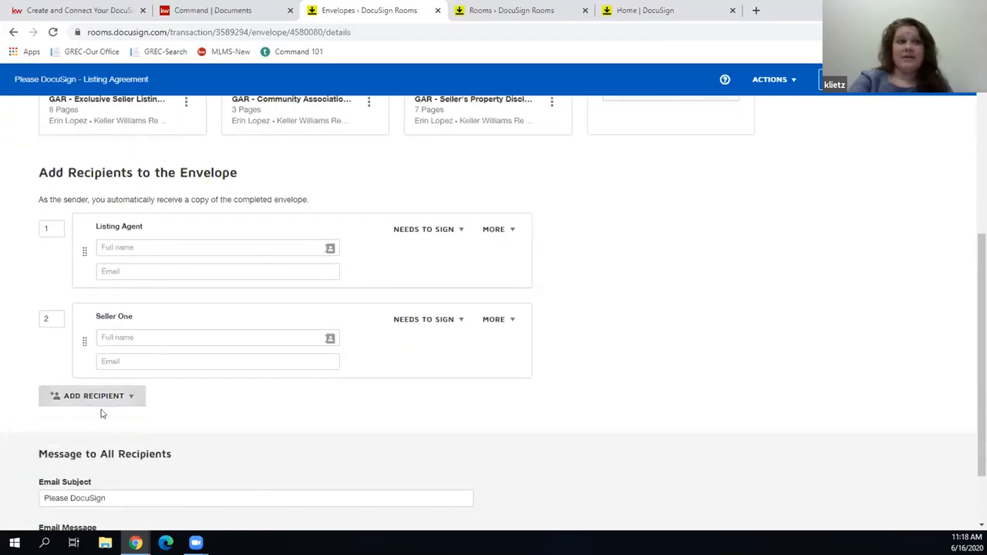
click(346, 304)
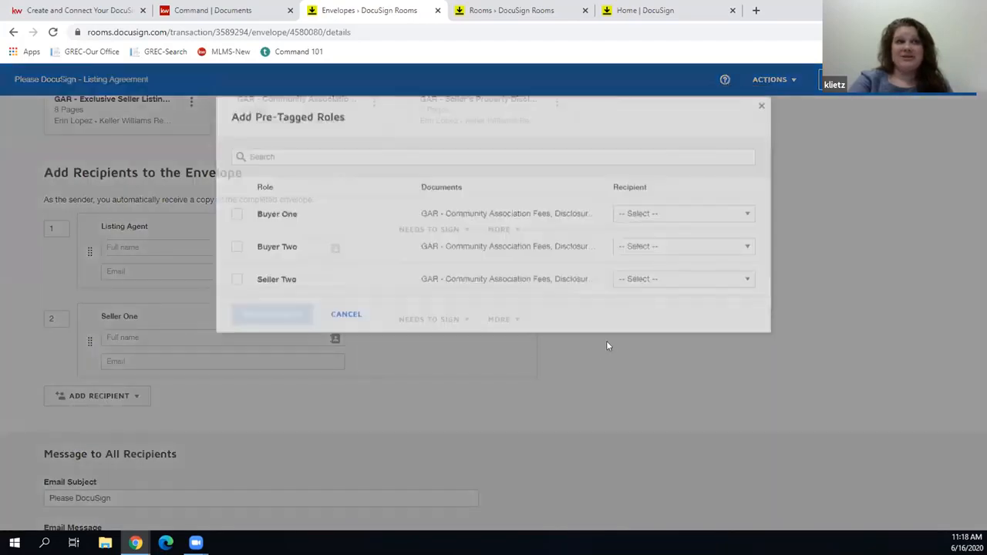
click(544, 340)
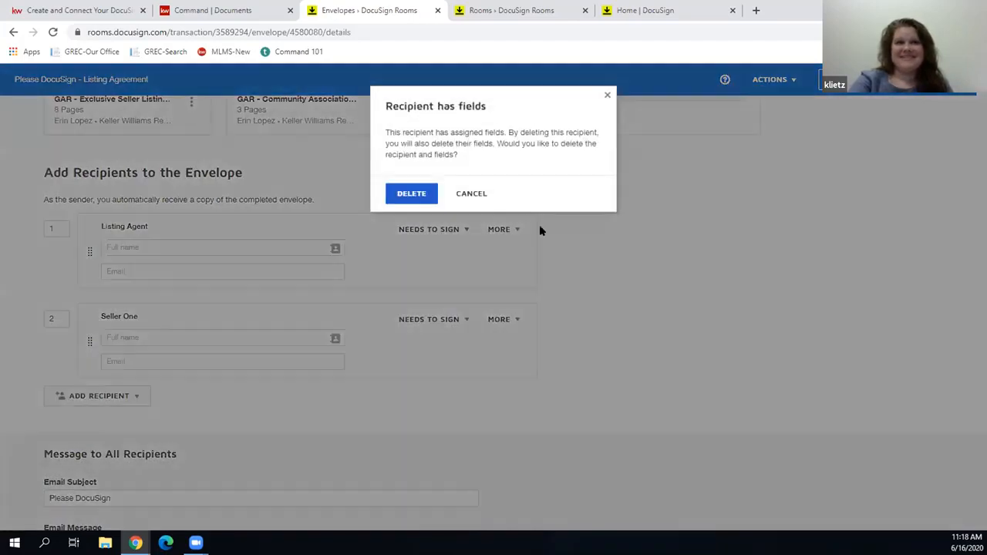
click(412, 193)
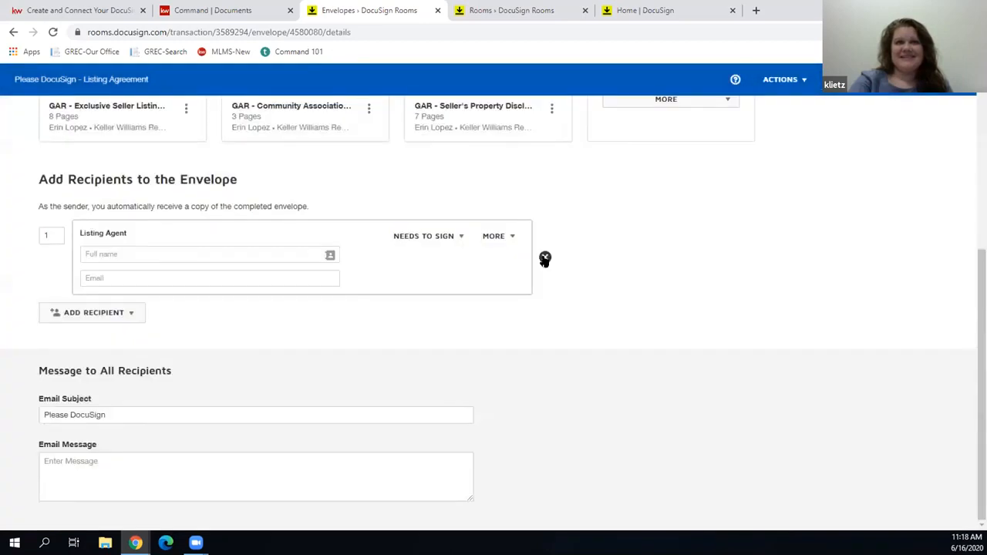
click(544, 258)
click(411, 195)
Re-add pre-tagged roles: Seller One assigned to the seller, plus Listing Agent
click(79, 308)
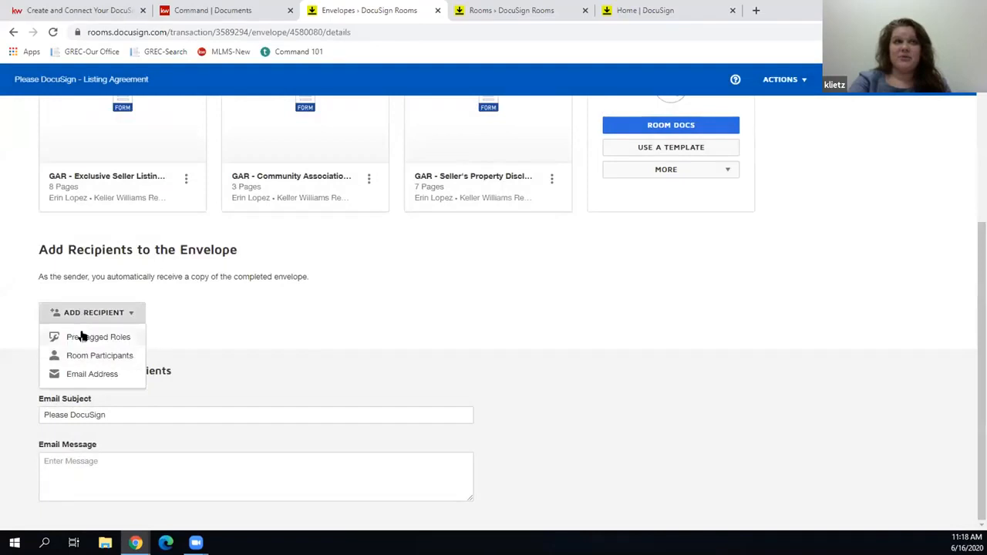
click(81, 334)
click(237, 269)
click(650, 271)
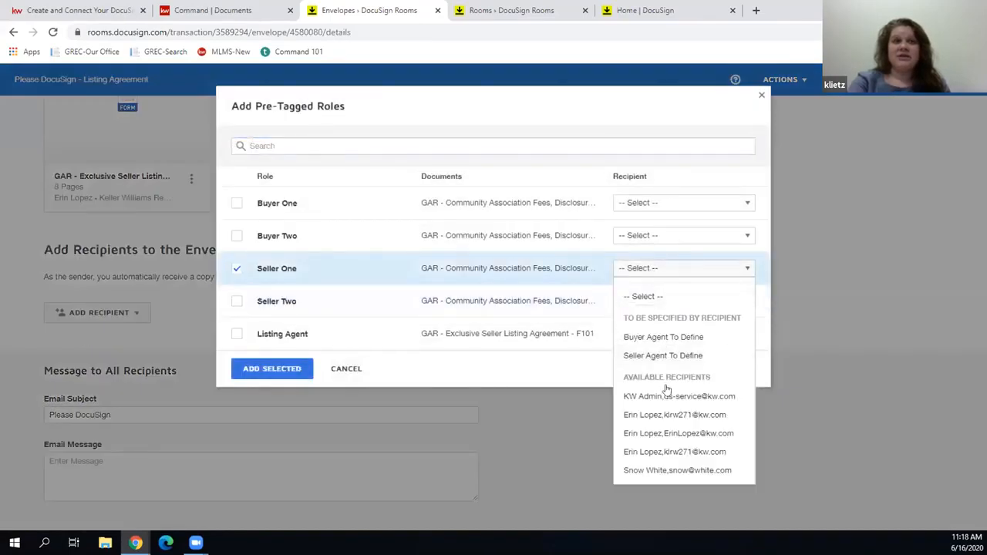
click(659, 469)
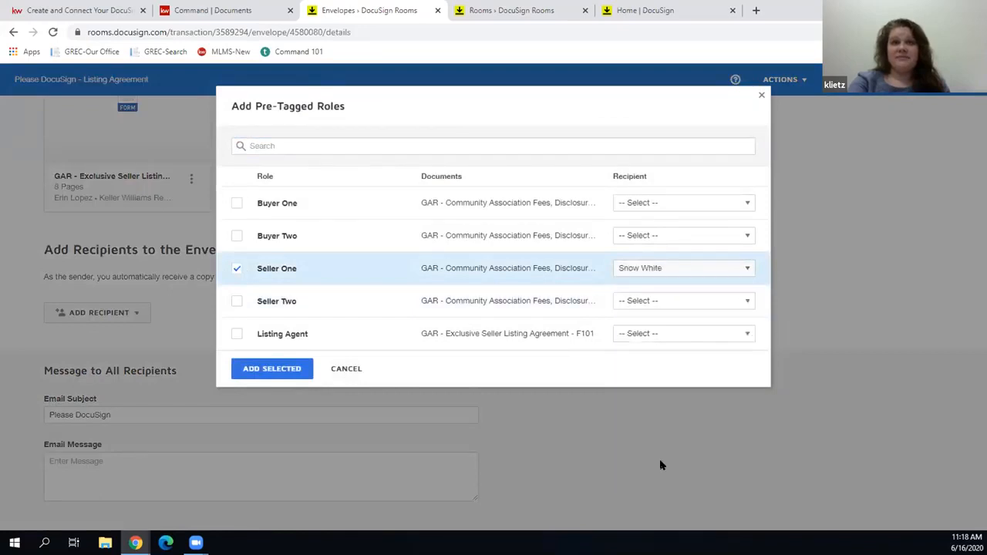
click(237, 337)
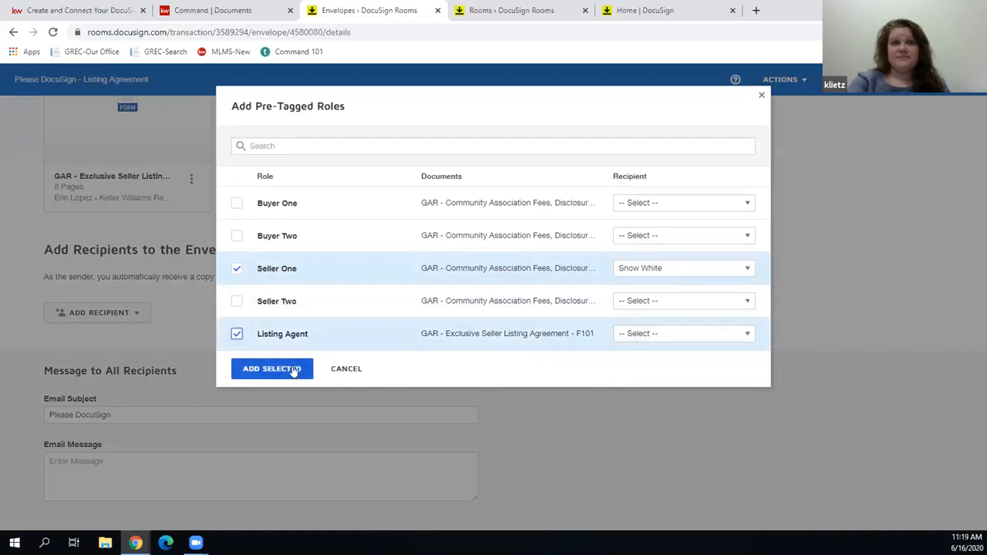
click(272, 368)
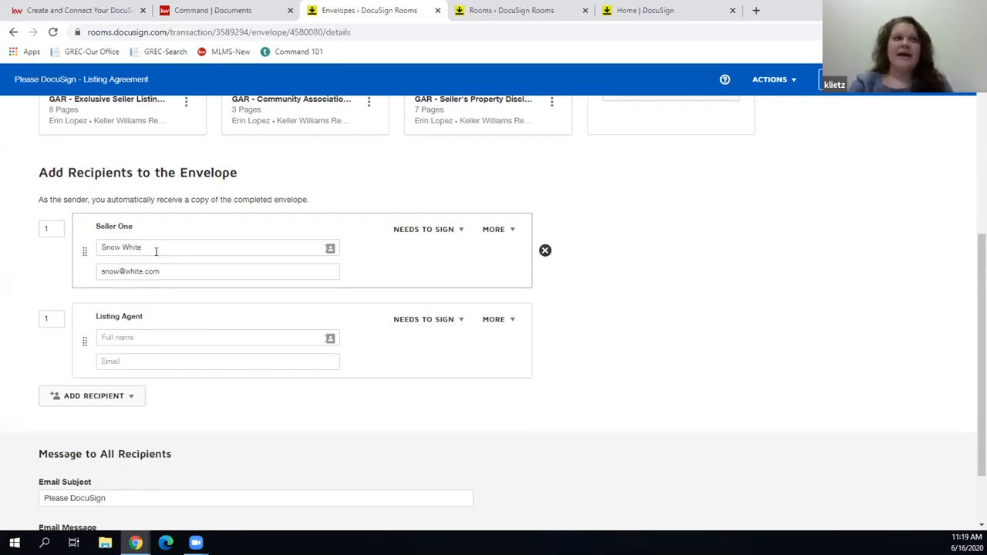
click(133, 336)
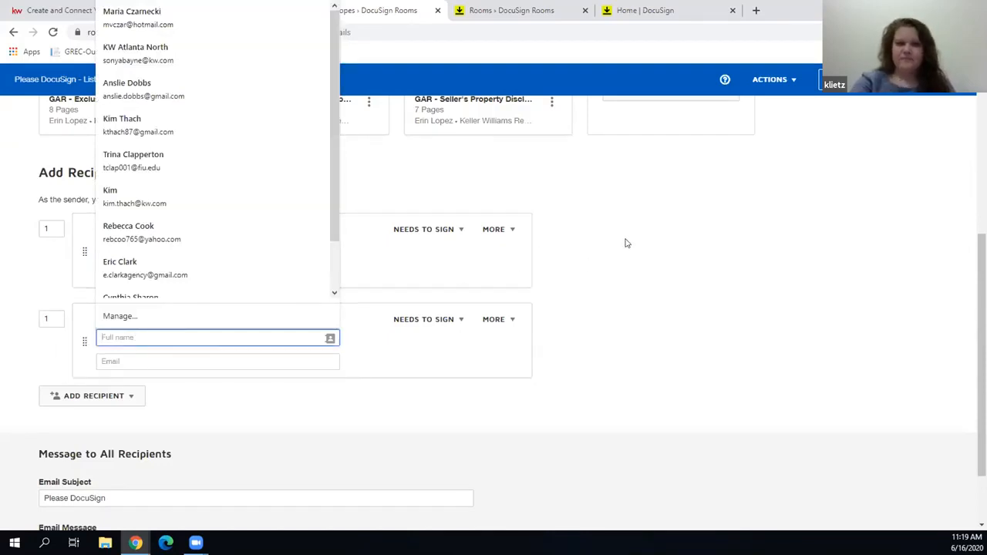
click(653, 236)
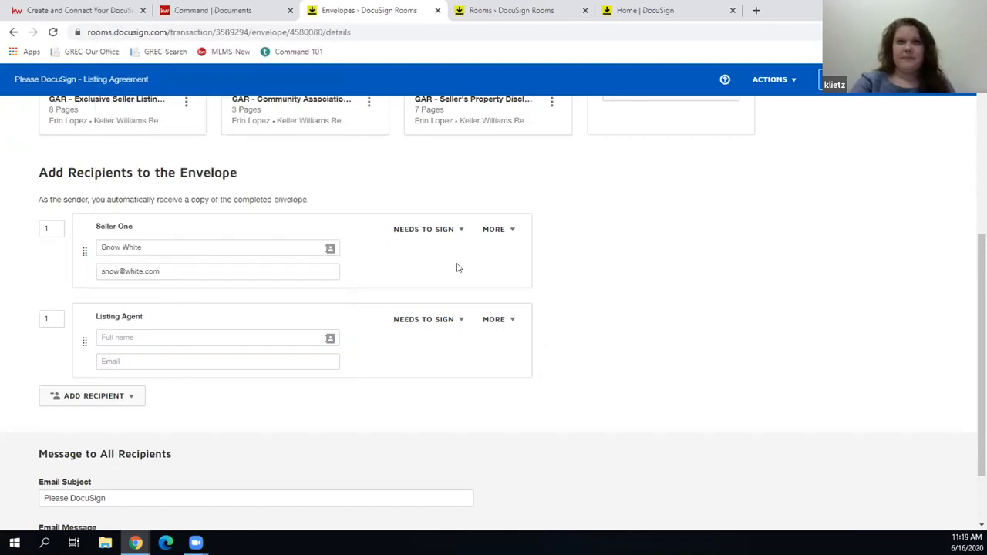
click(93, 397)
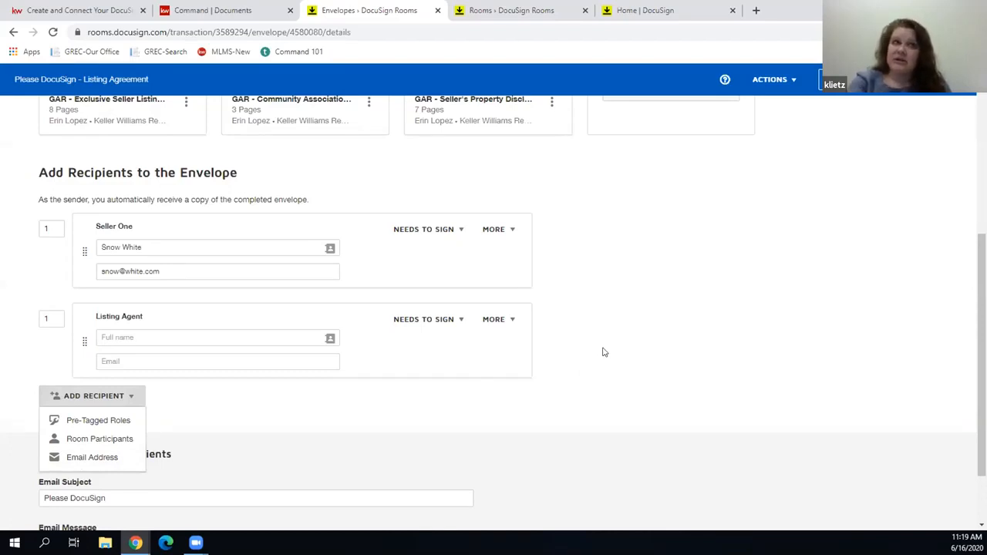
click(491, 348)
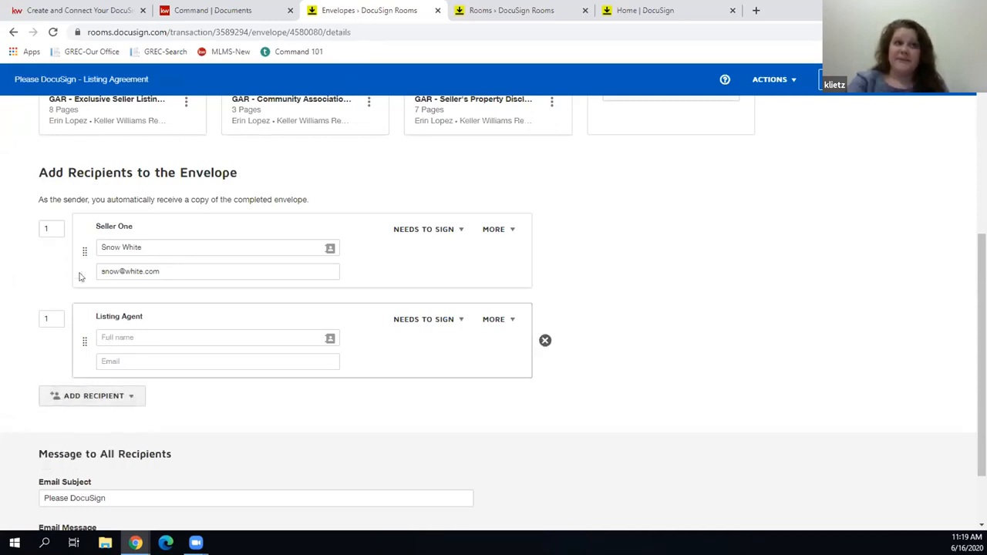
click(459, 233)
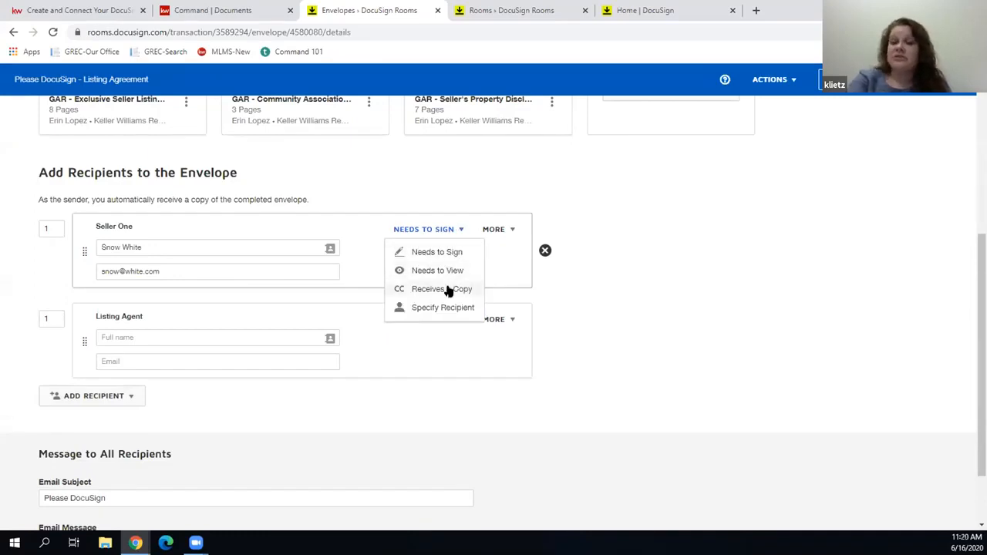
click(129, 397)
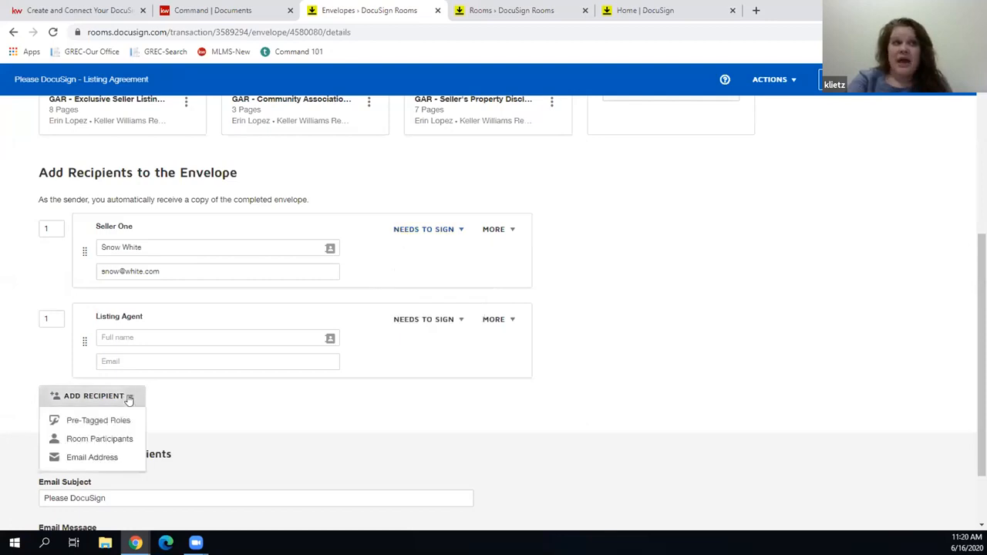
click(94, 463)
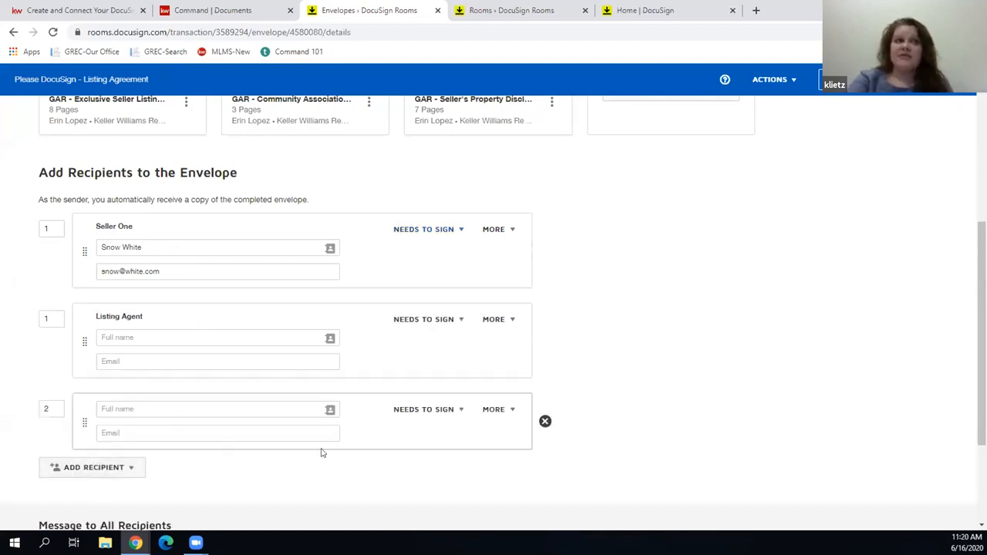
click(458, 411)
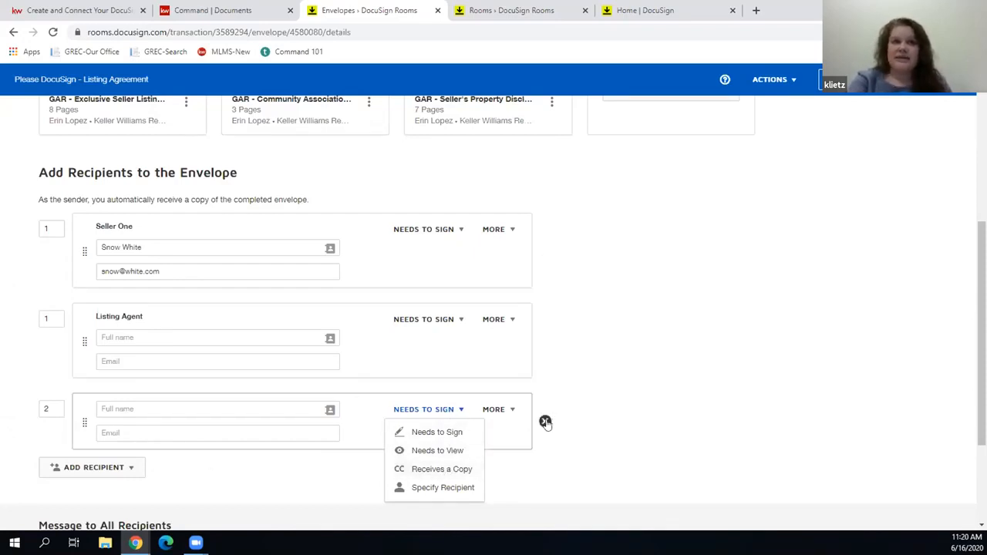
click(546, 422)
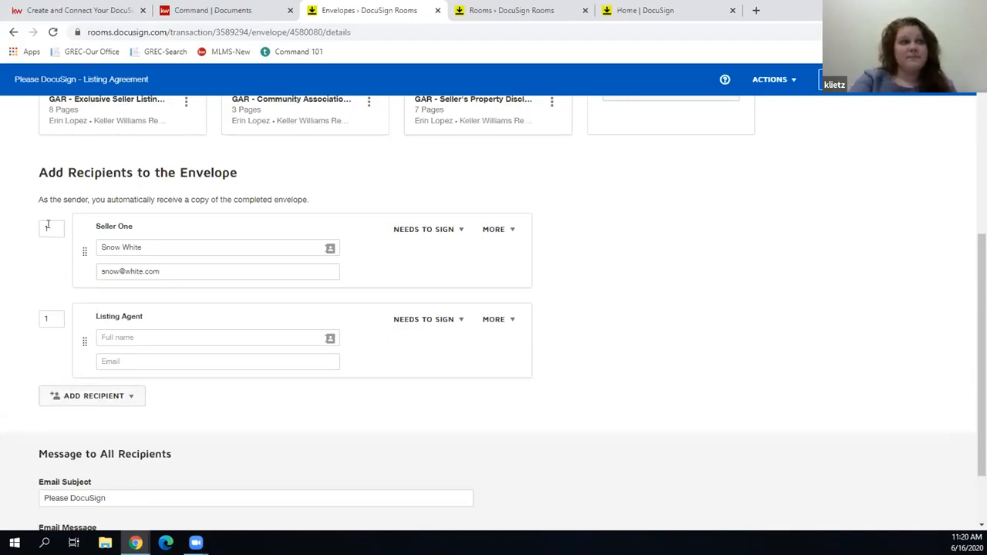
Set the Listing Agent's routing order to 2, then start removing the Listing Agent recipient
double_click(42, 227)
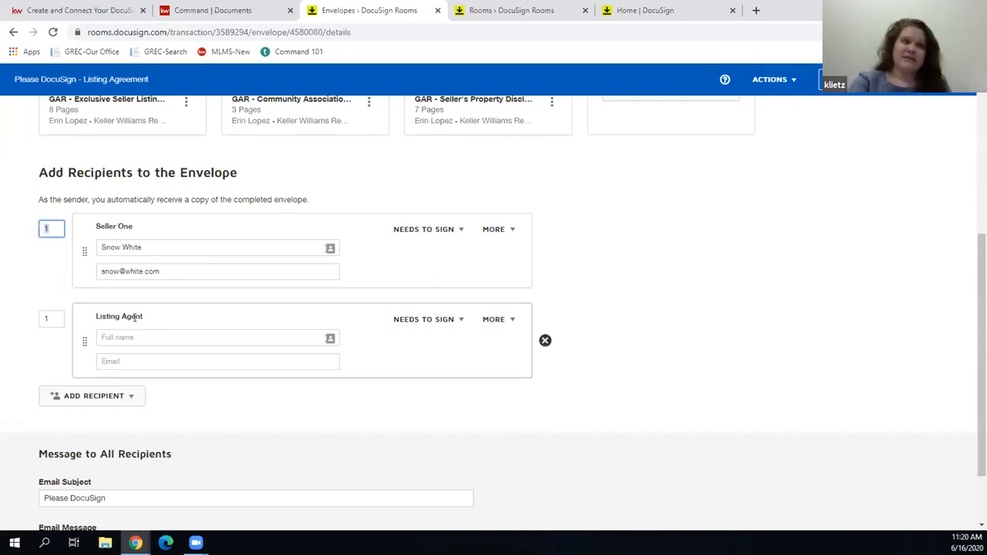
click(52, 318)
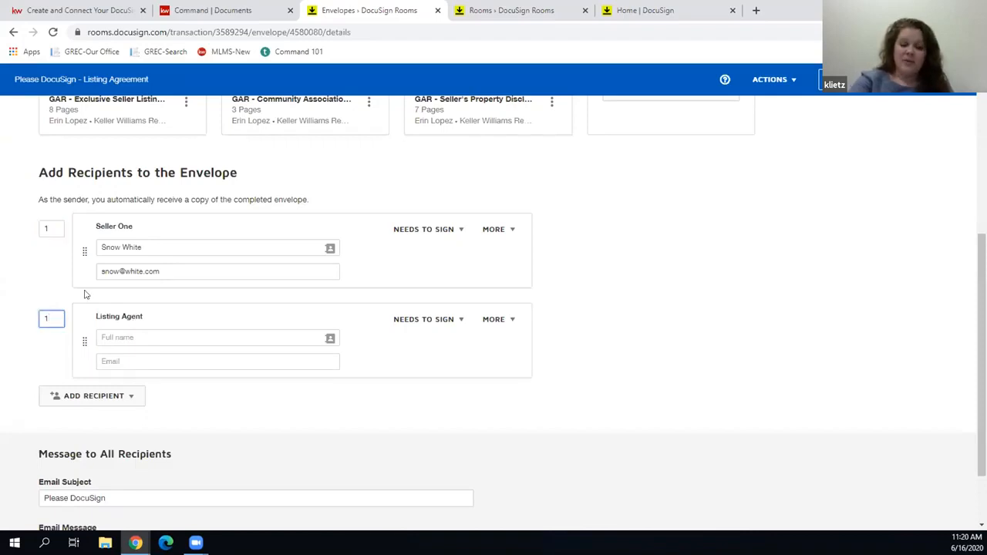
click(36, 280)
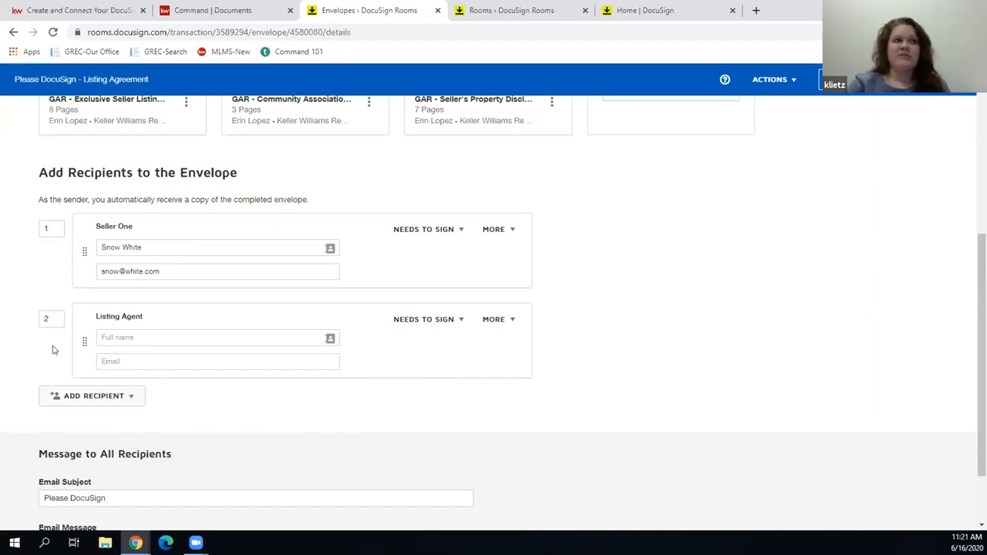
click(545, 341)
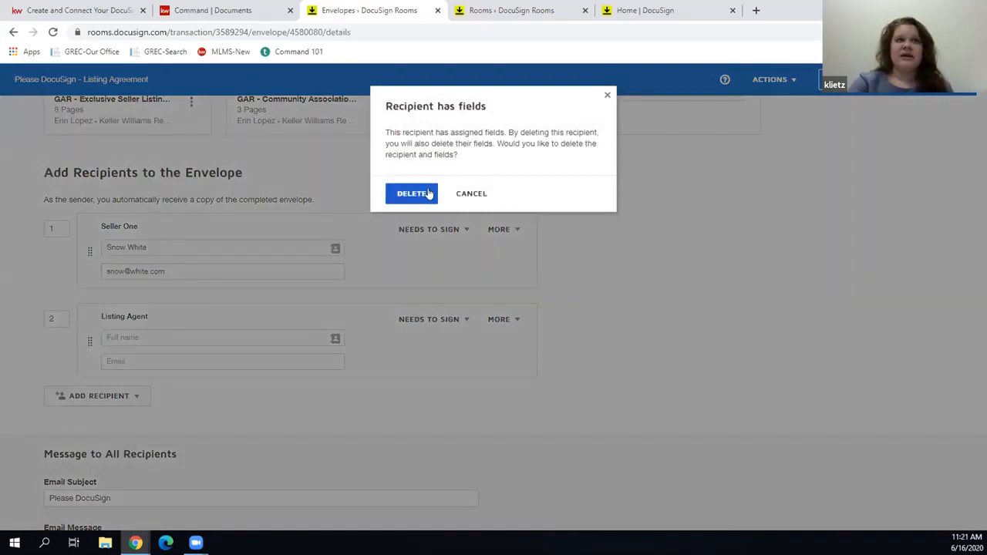
Confirm deleting the Listing Agent recipient and its fields
click(406, 195)
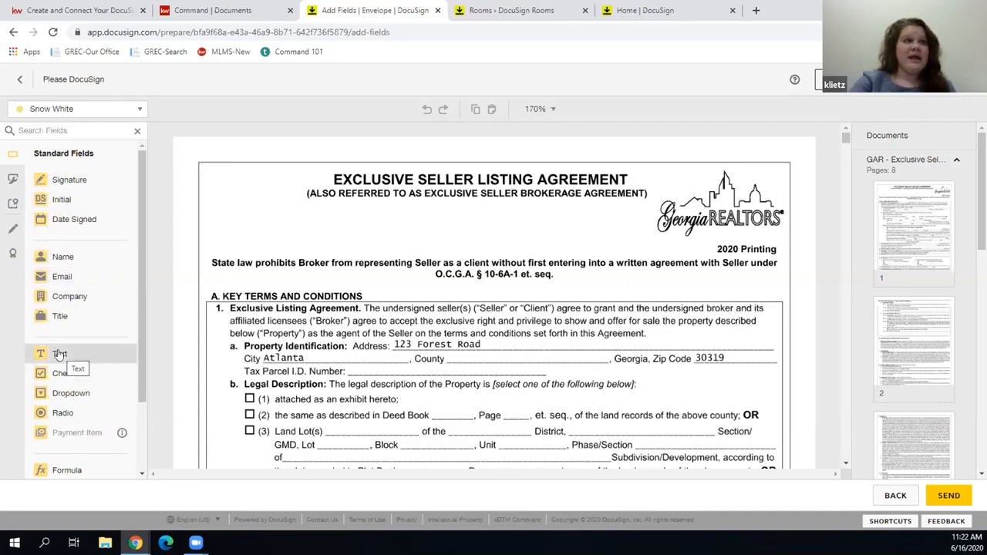
Check the recipient dropdown to confirm the seller is the only signer
scroll(54, 382, down, 1)
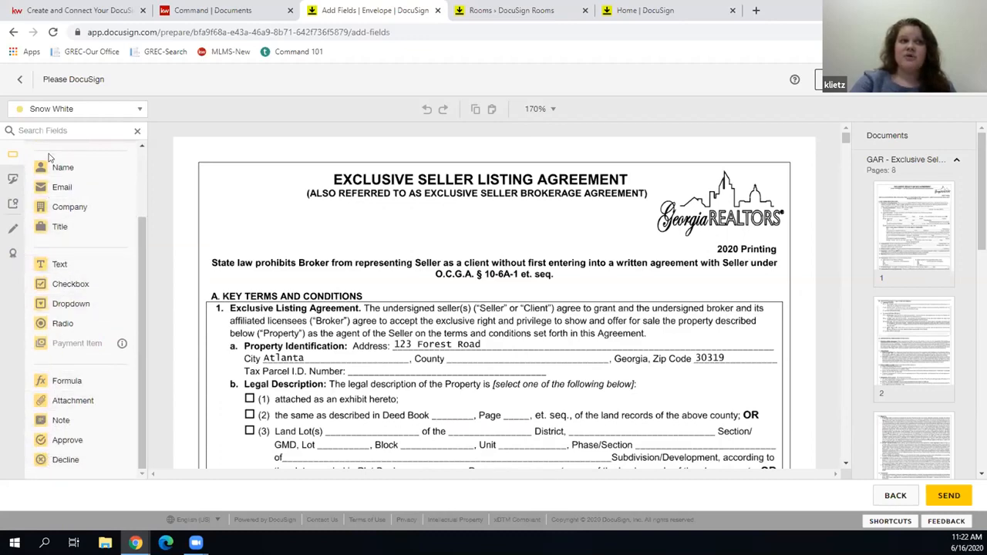
scroll(50, 162, up, 1)
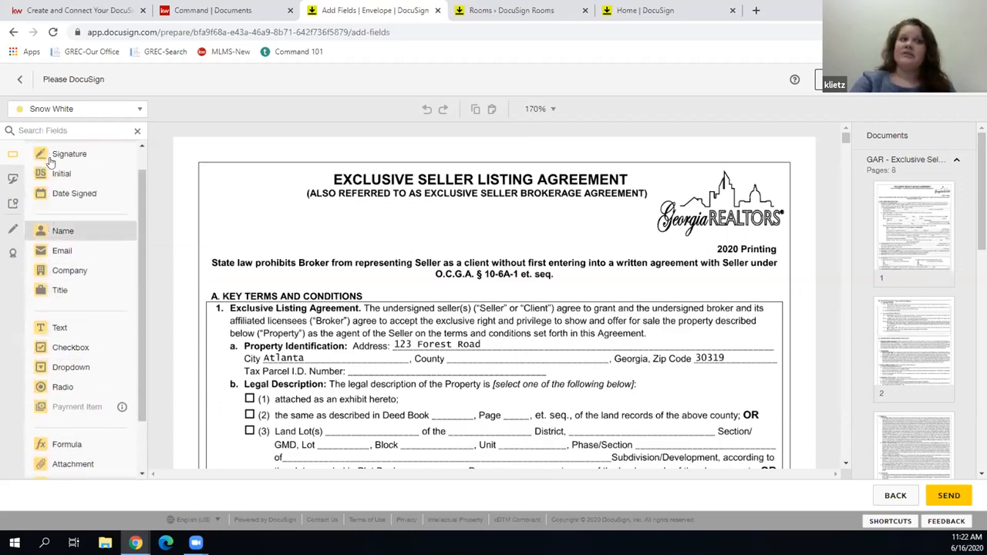
click(138, 109)
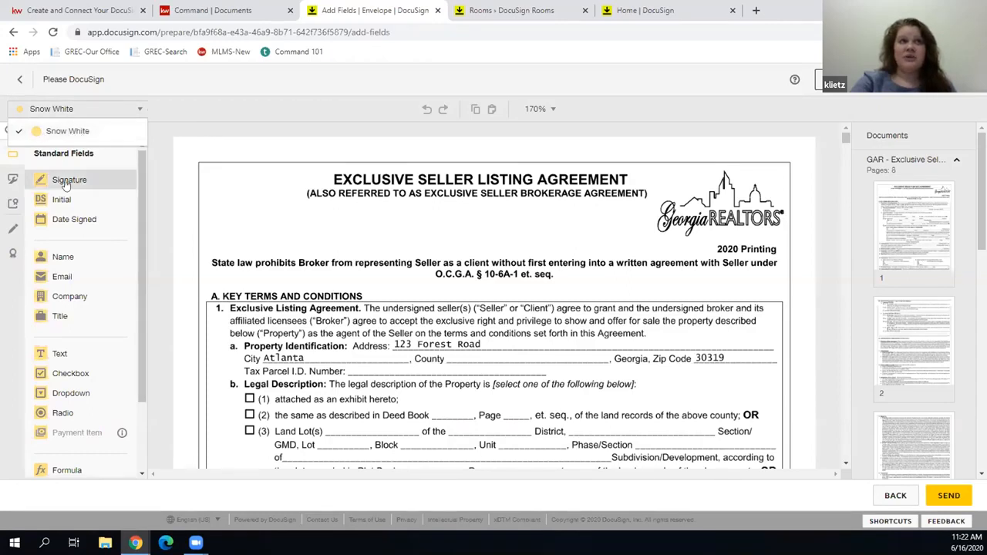
click(80, 131)
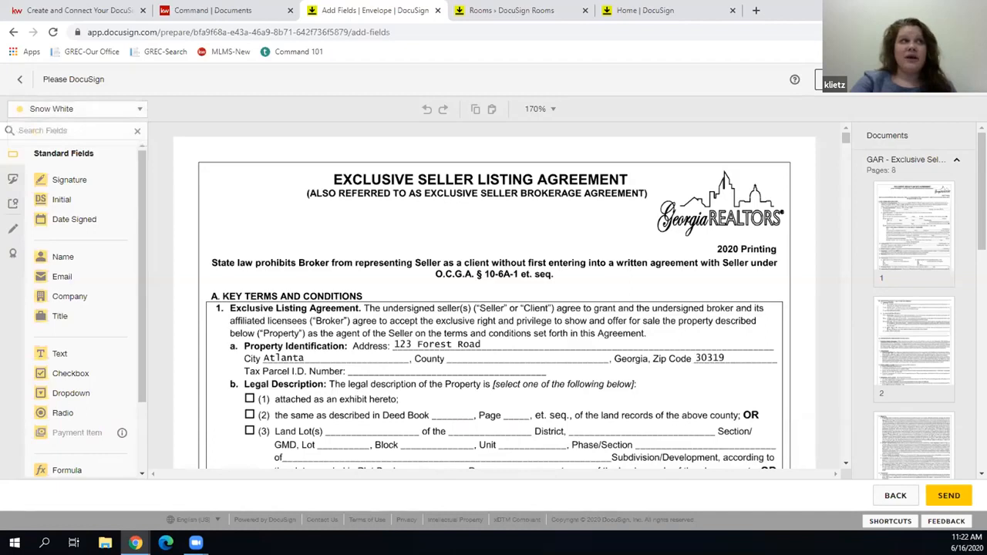
click(126, 110)
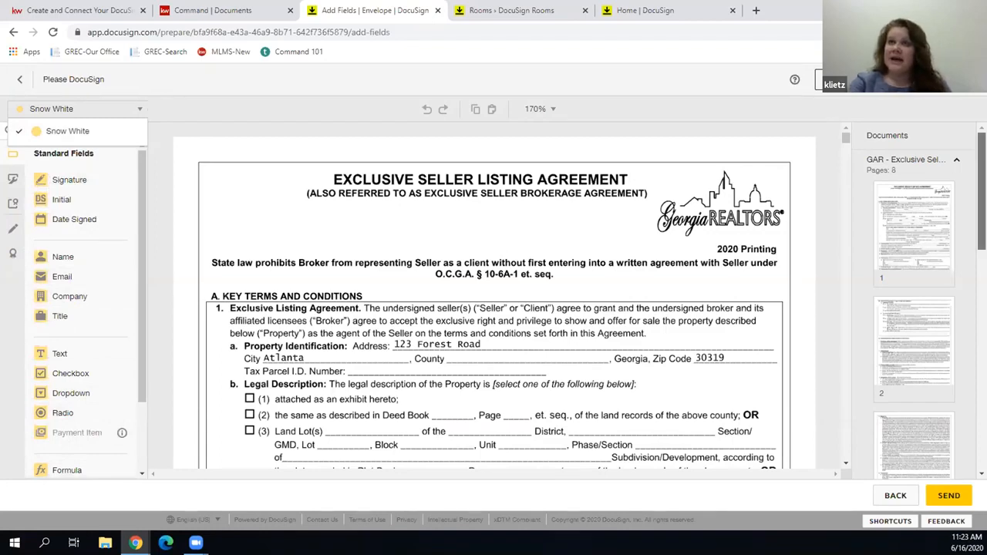
scroll(963, 238, down, 5)
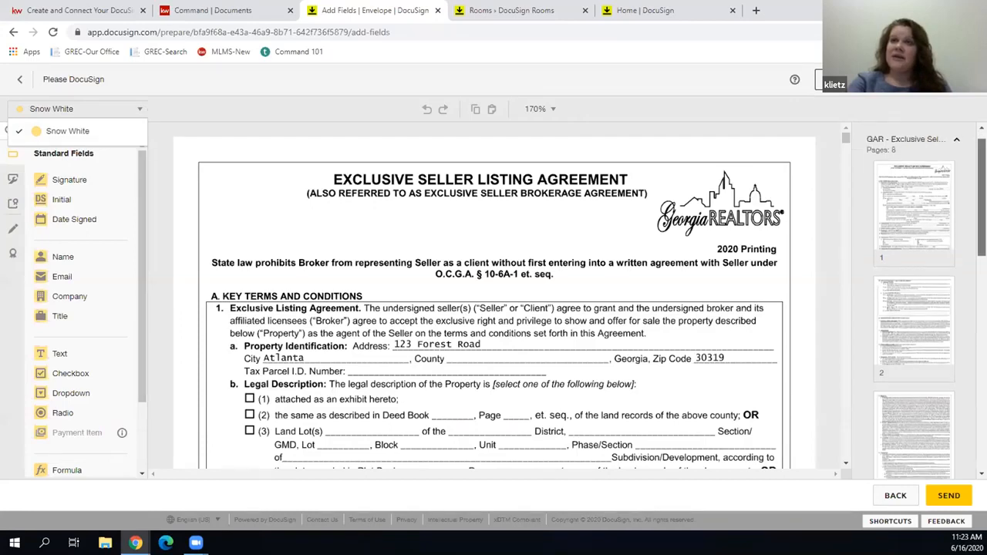
scroll(962, 237, down, 5)
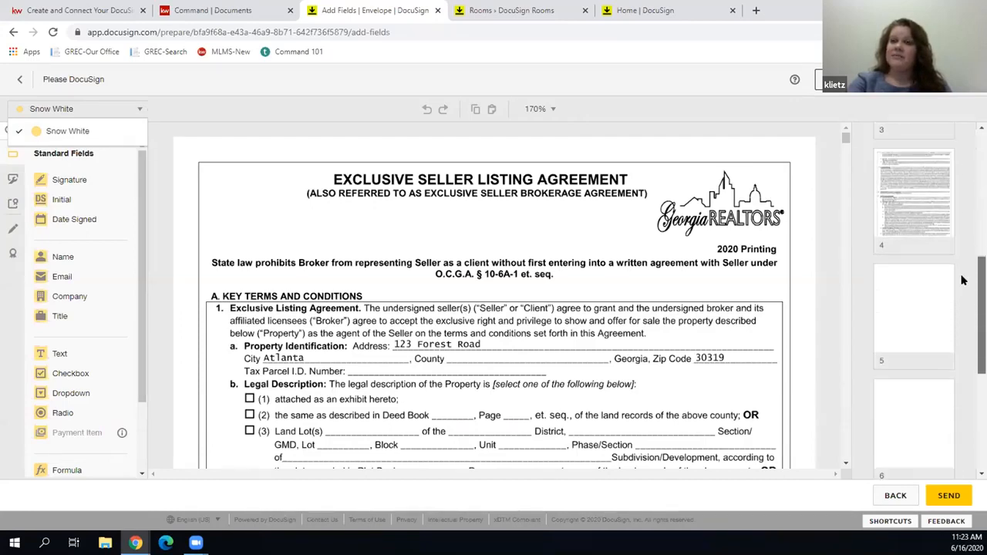
scroll(961, 360, down, 1)
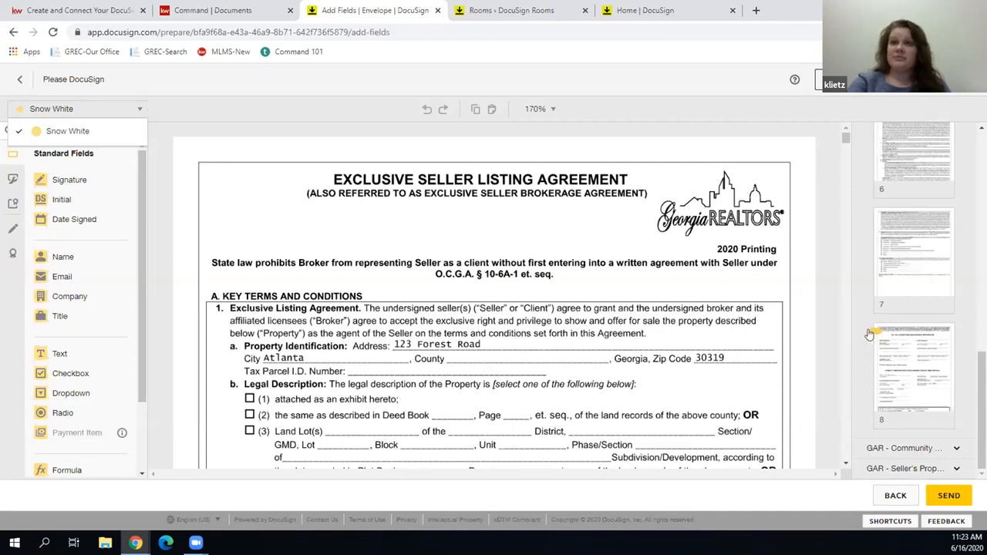
Review page 8 of the listing agreement and expand the GAR - Community document's pages
click(907, 364)
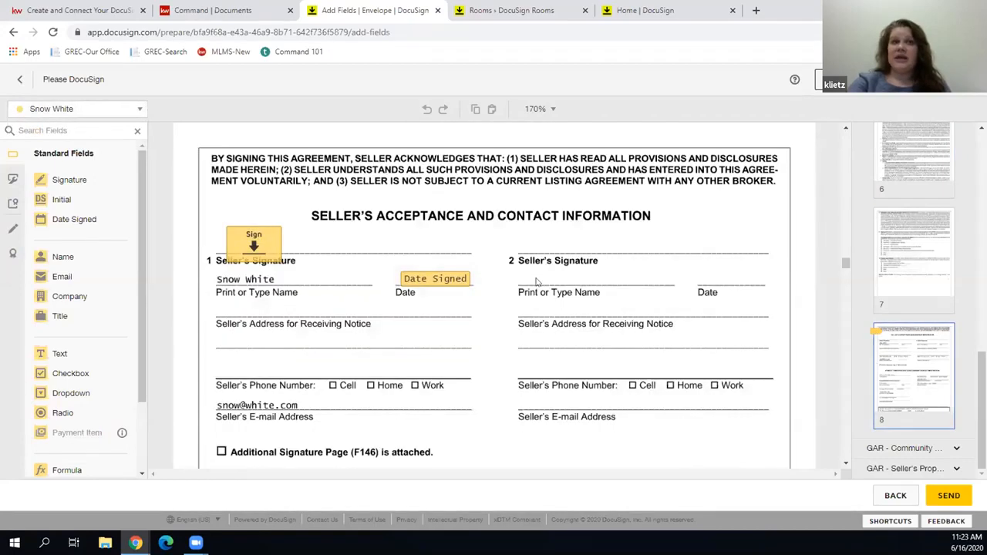
scroll(303, 225, down, 1)
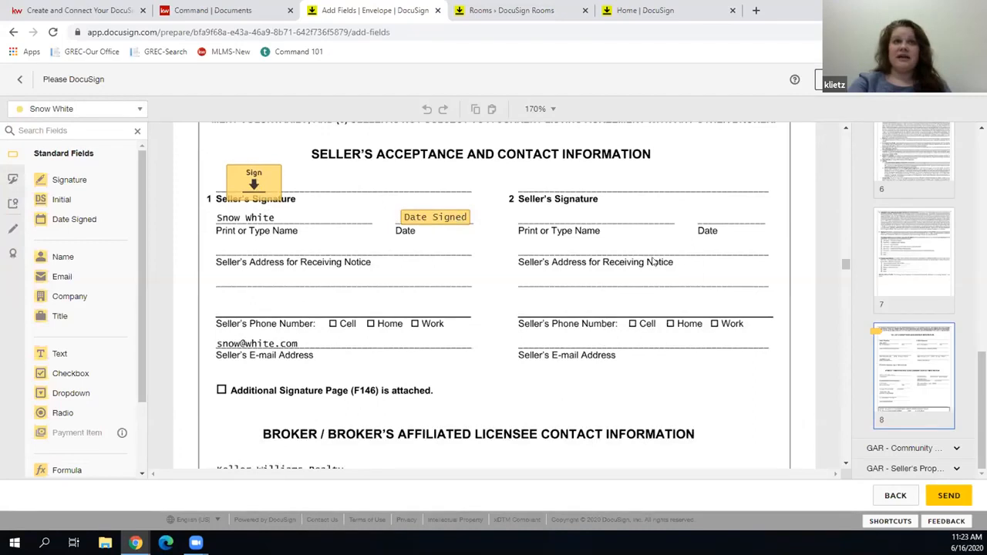
scroll(692, 269, down, 1)
scroll(692, 269, down, 3)
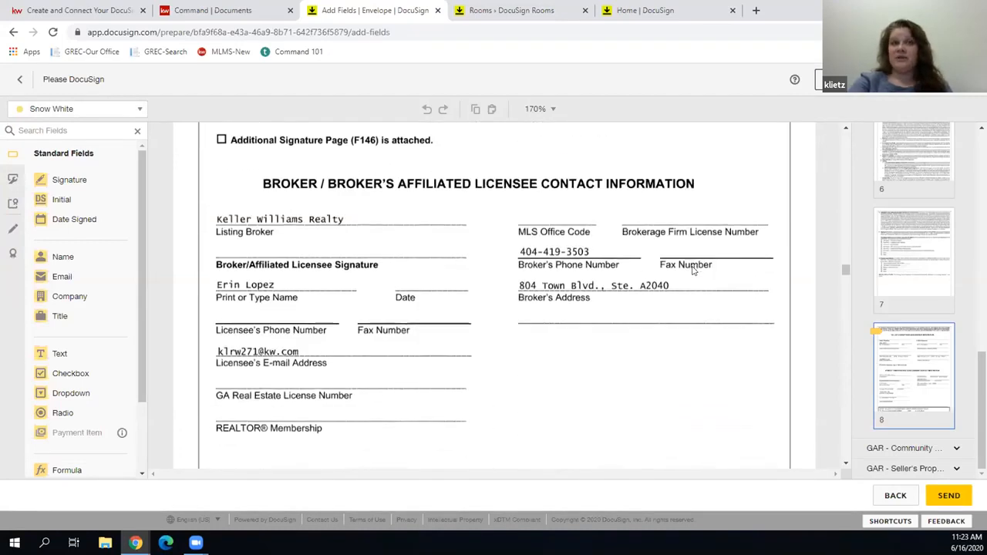
scroll(692, 269, down, 1)
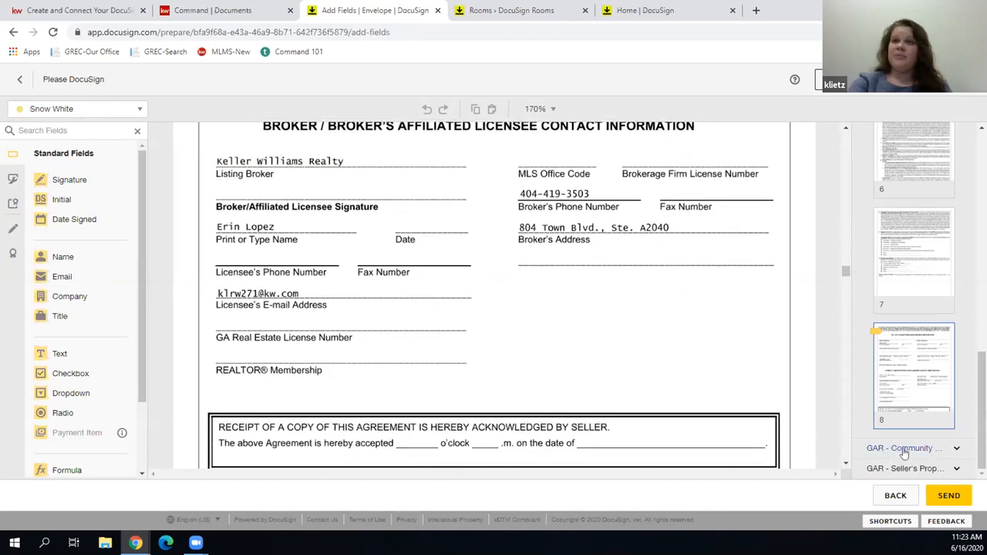
click(956, 450)
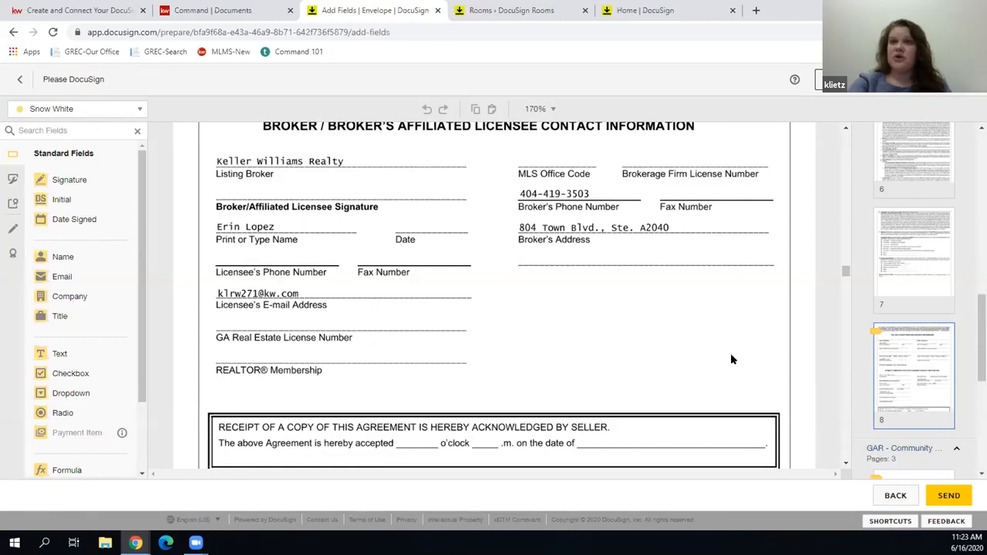
scroll(730, 354, down, 1)
scroll(929, 417, down, 5)
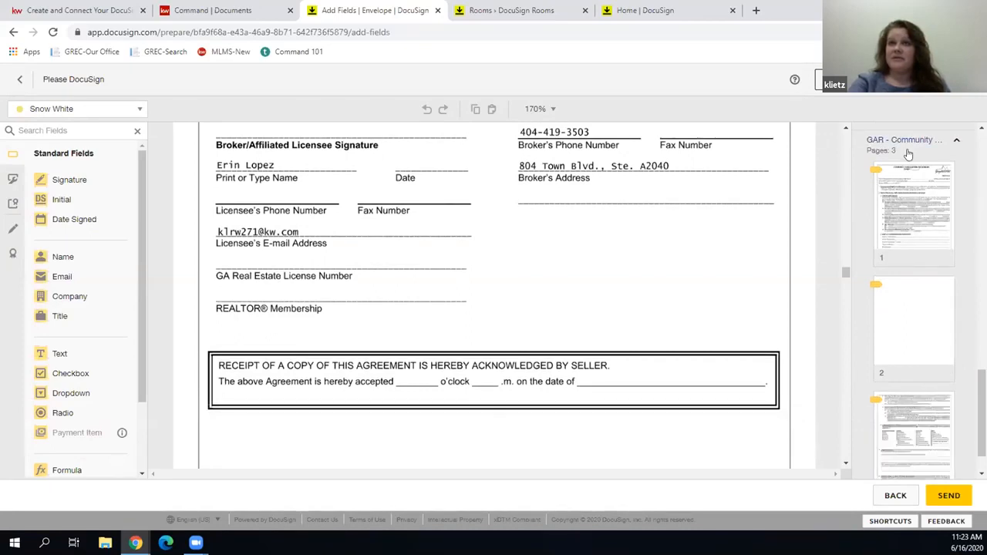
Scroll through the tagged fields on Community Association Disclosure pages 1 to 3
click(891, 181)
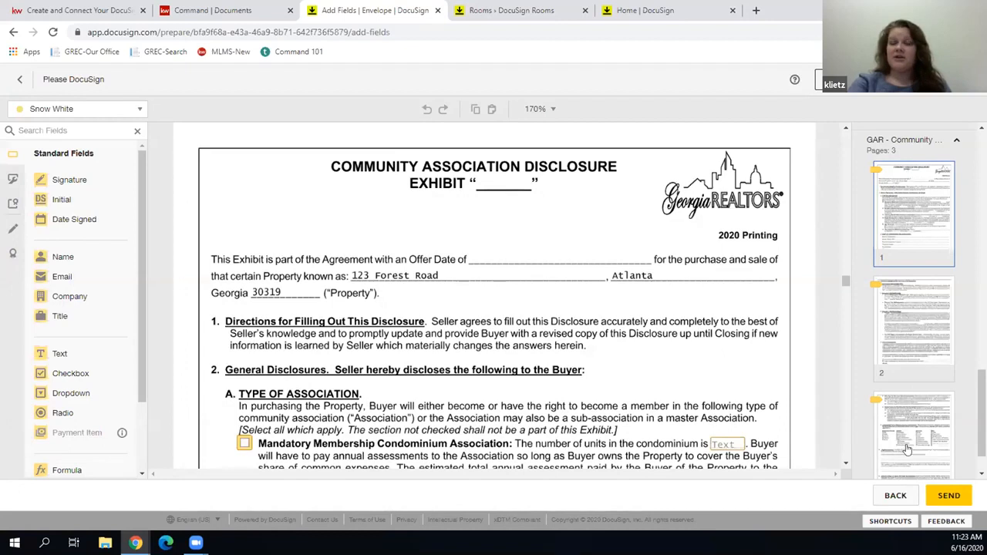
scroll(552, 450, down, 2)
scroll(552, 450, down, 8)
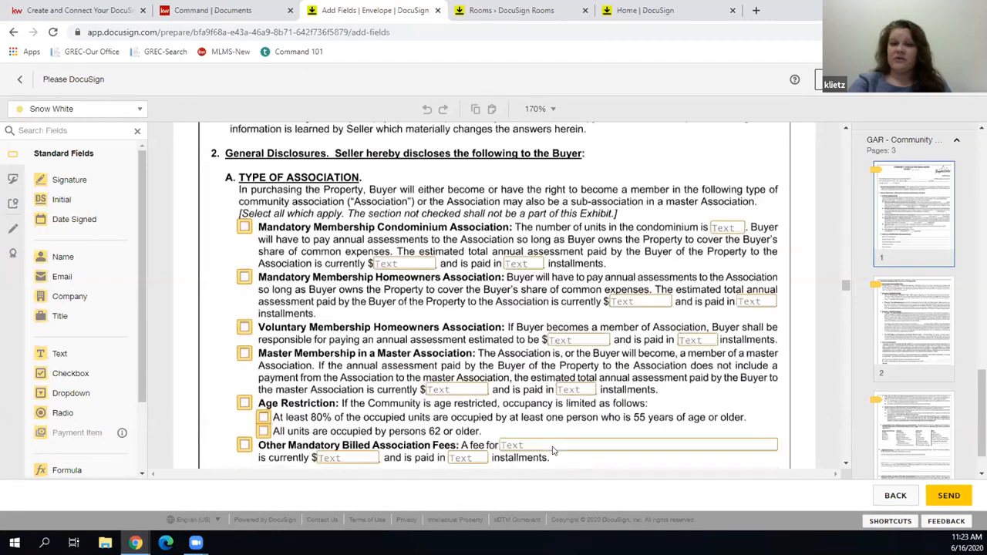
scroll(552, 450, down, 5)
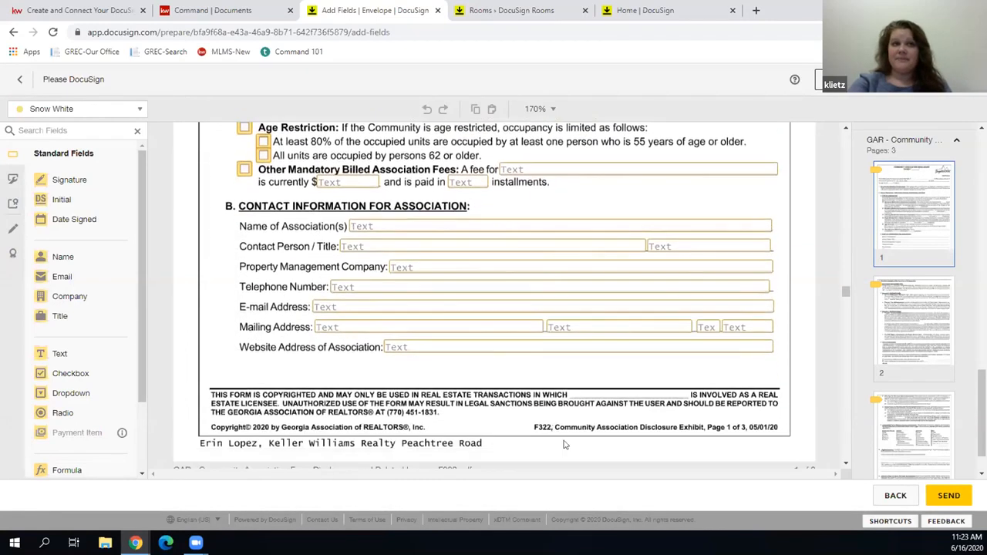
scroll(612, 286, down, 2)
scroll(612, 286, down, 13)
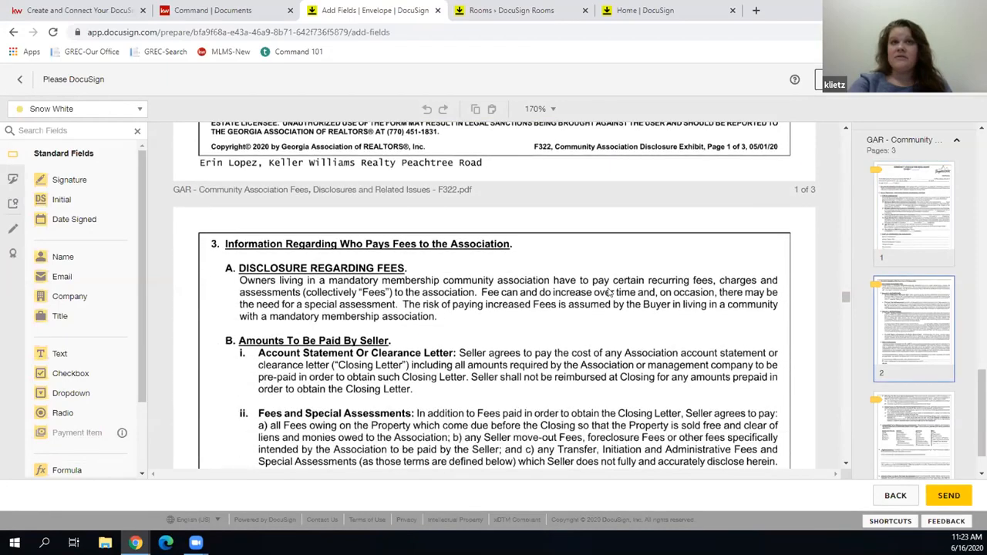
scroll(576, 325, down, 4)
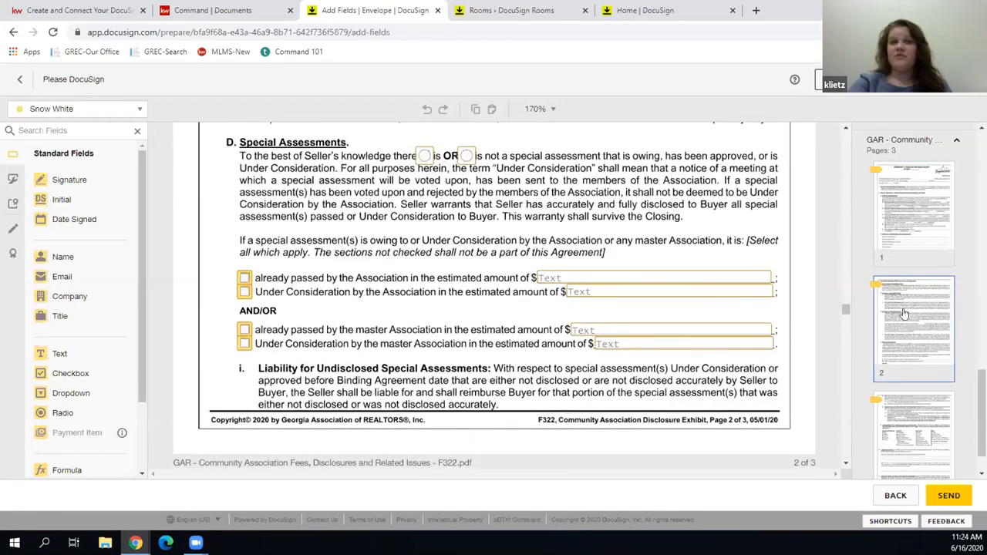
click(914, 434)
scroll(677, 340, down, 5)
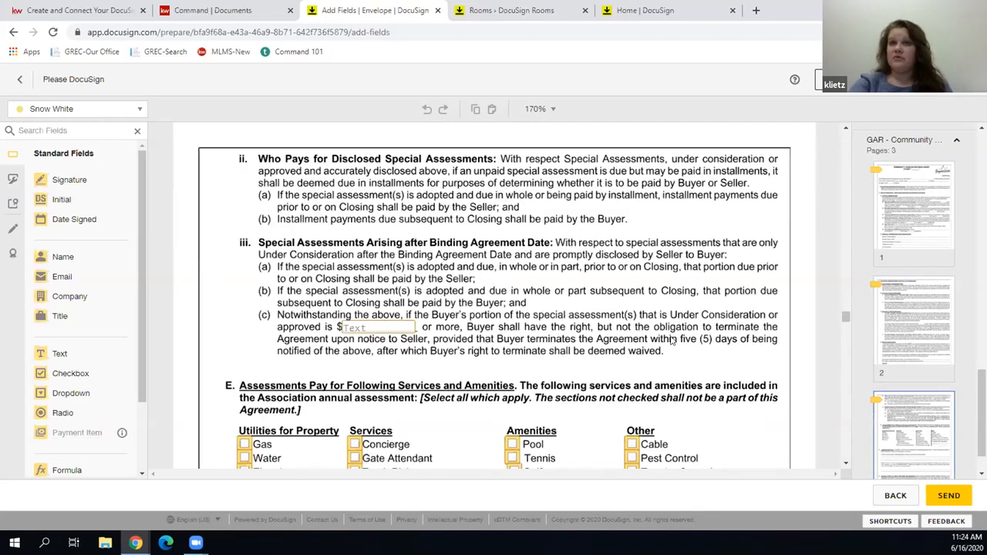
scroll(671, 342, down, 6)
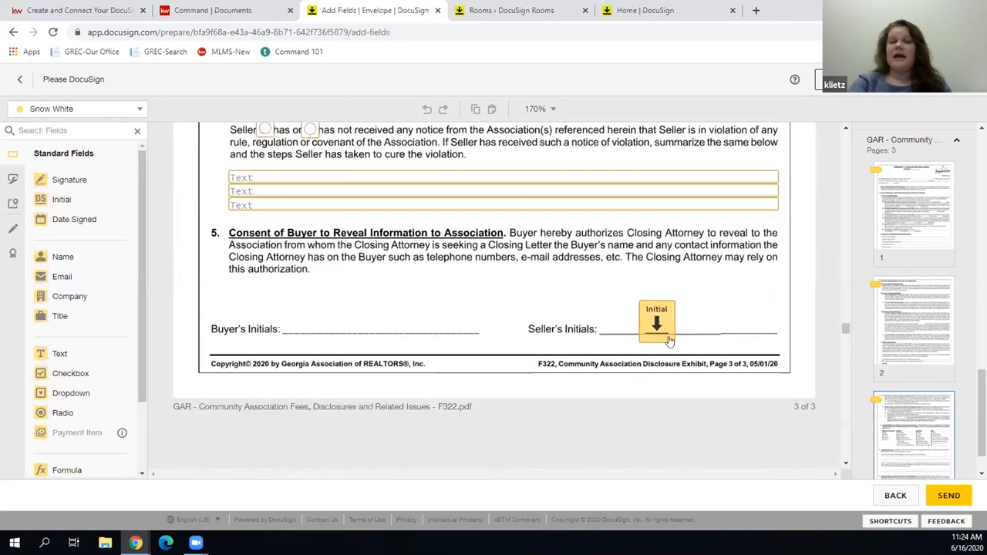
scroll(670, 342, up, 3)
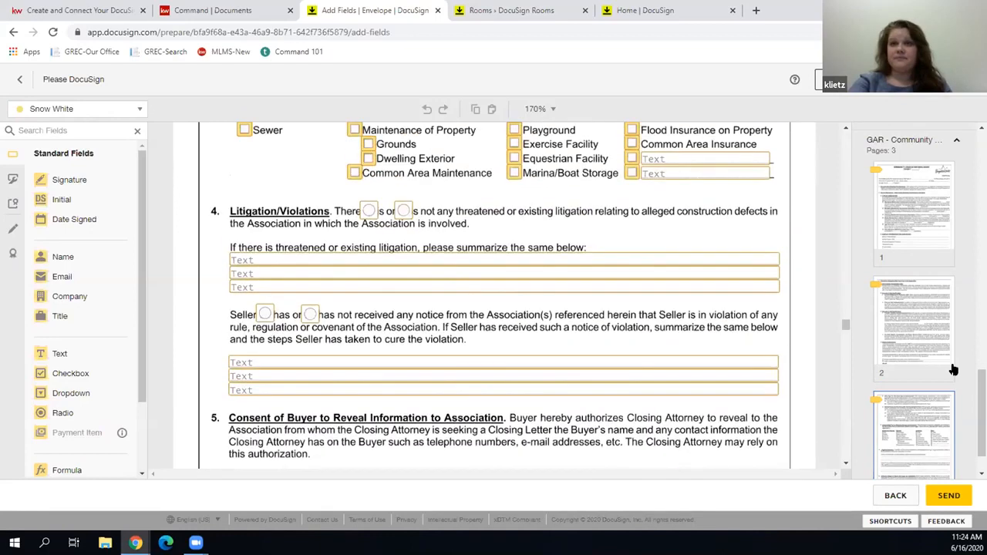
scroll(909, 422, down, 1)
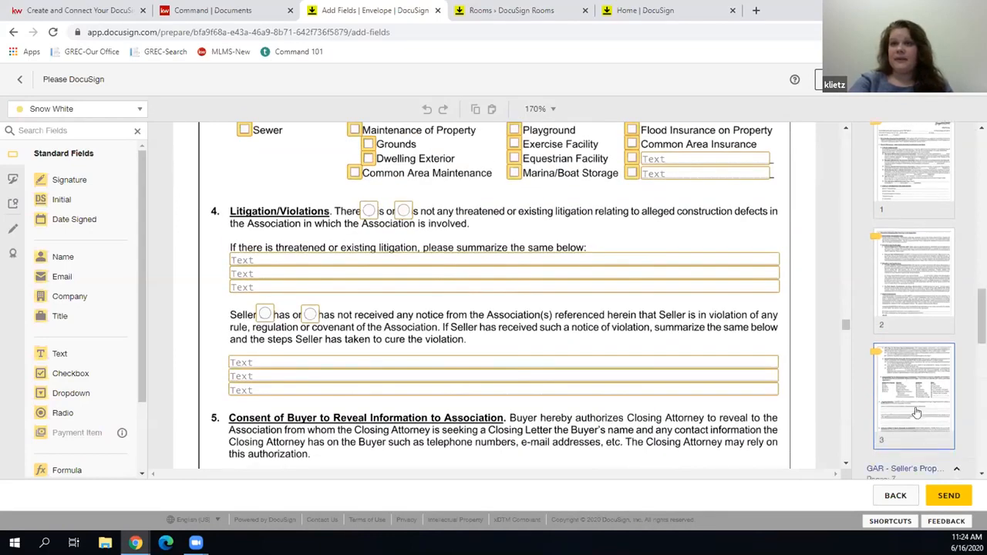
scroll(907, 385, down, 3)
Bring up page 1 of the Seller's Property Disclosure Statement
click(898, 216)
scroll(643, 293, down, 3)
scroll(645, 295, down, 4)
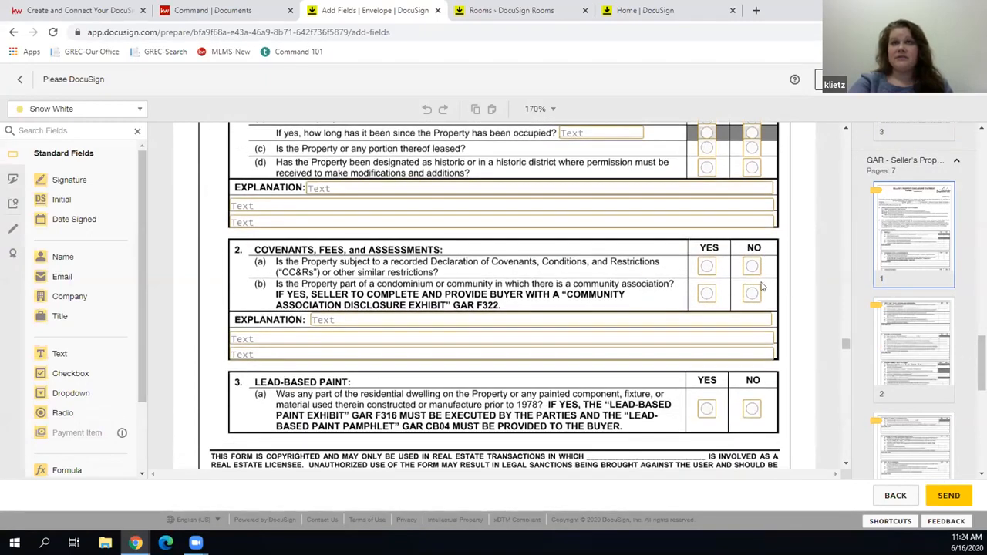
scroll(647, 295, up, 5)
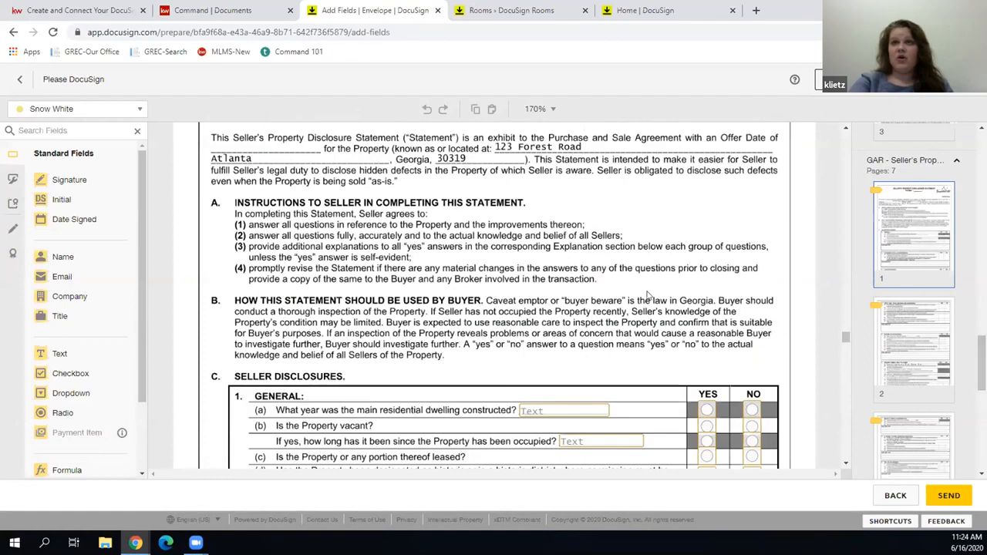
Inspect the seller disclosure's yes/no radio group for question (a) while scrolling the form
scroll(648, 295, down, 3)
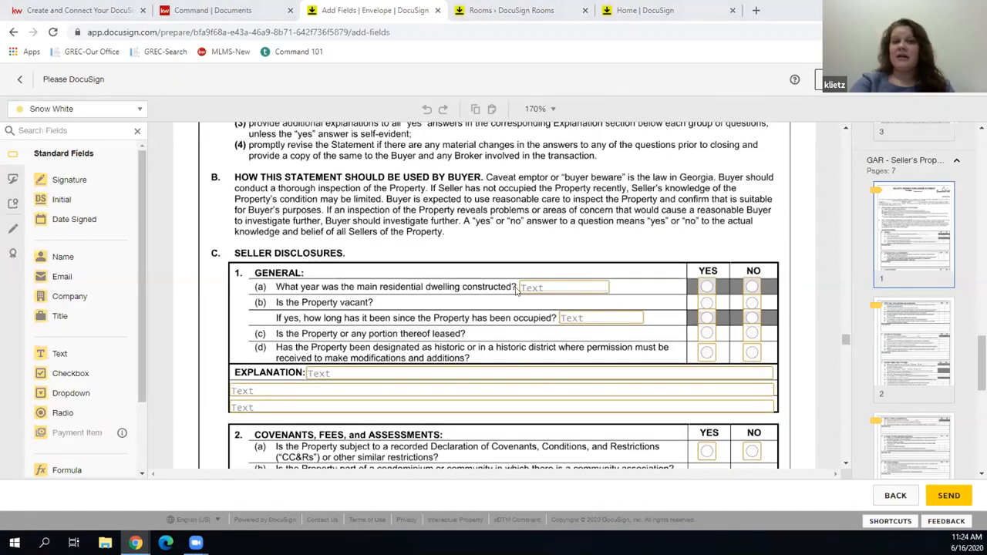
click(755, 288)
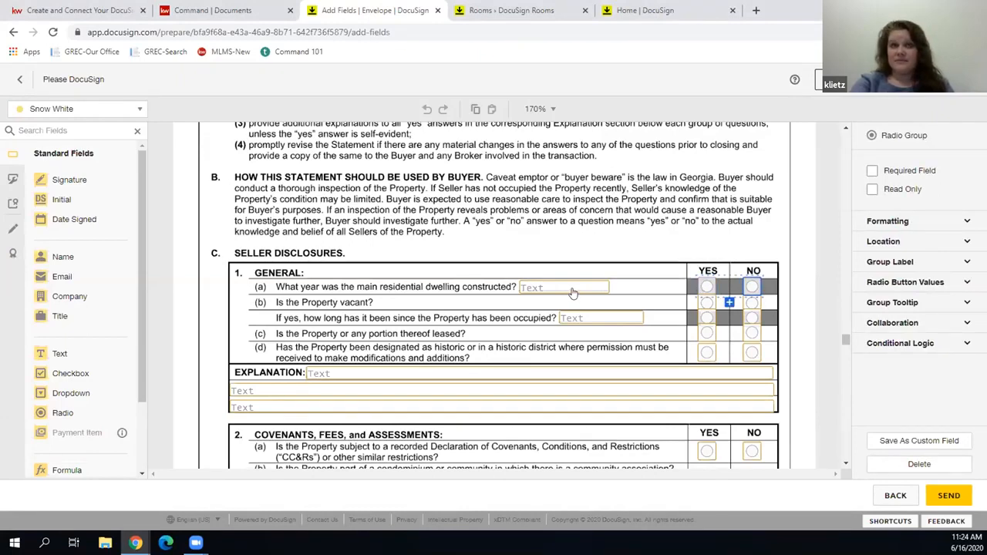
scroll(573, 293, up, 3)
scroll(573, 293, down, 3)
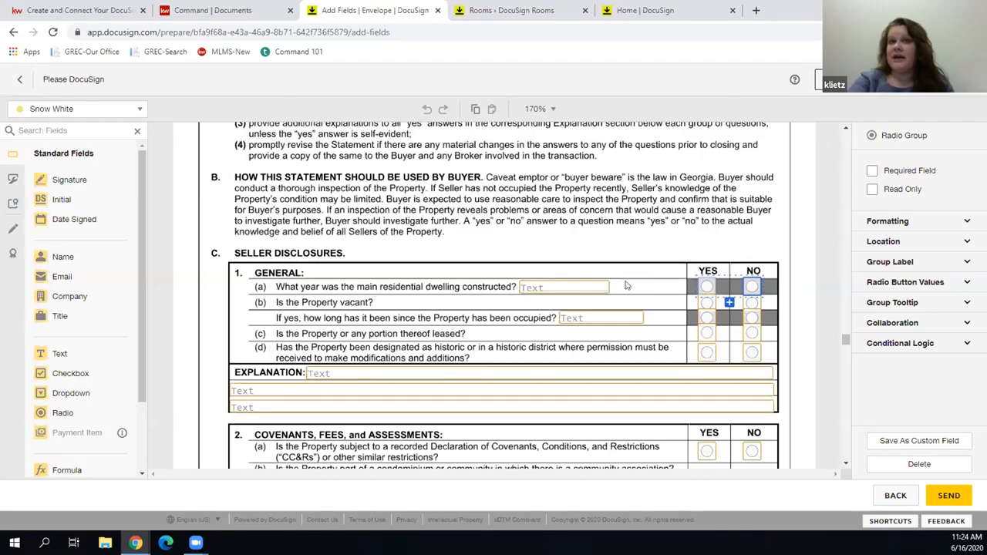
scroll(626, 286, up, 5)
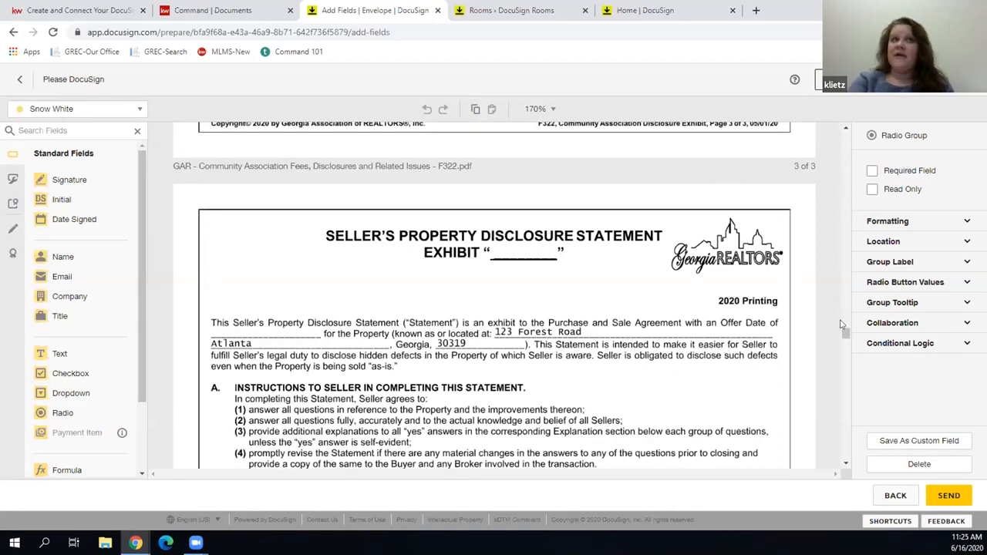
drag(842, 325, 841, 462)
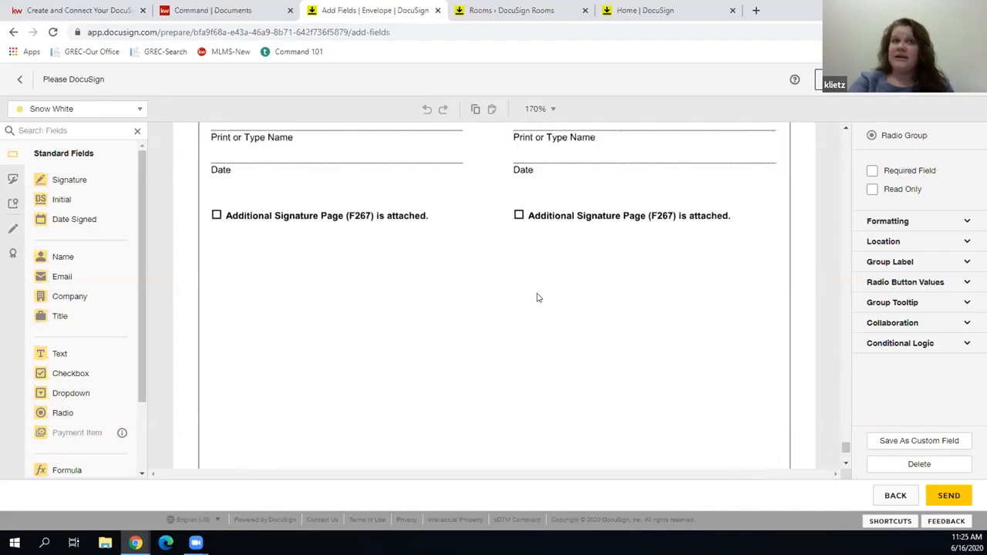
scroll(536, 293, up, 4)
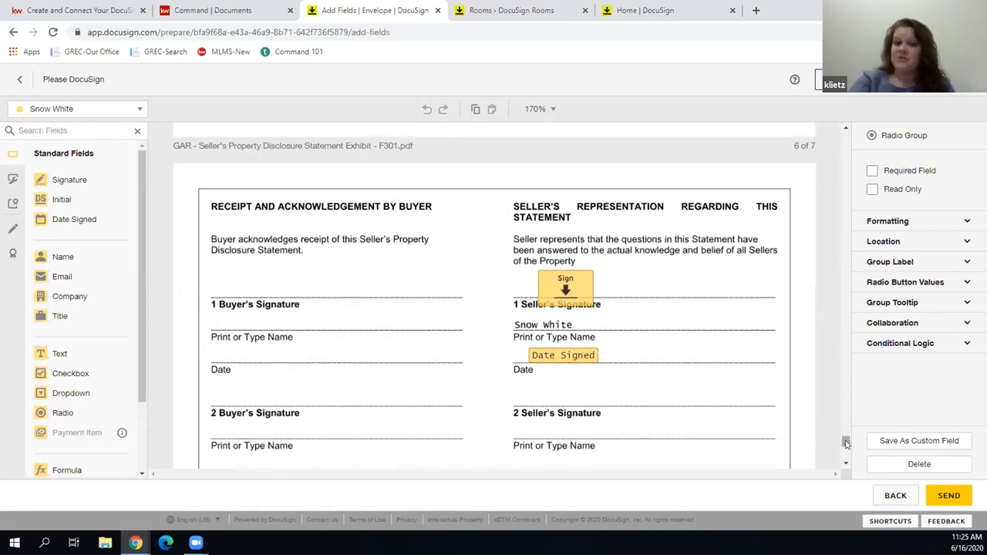
drag(846, 440, 846, 374)
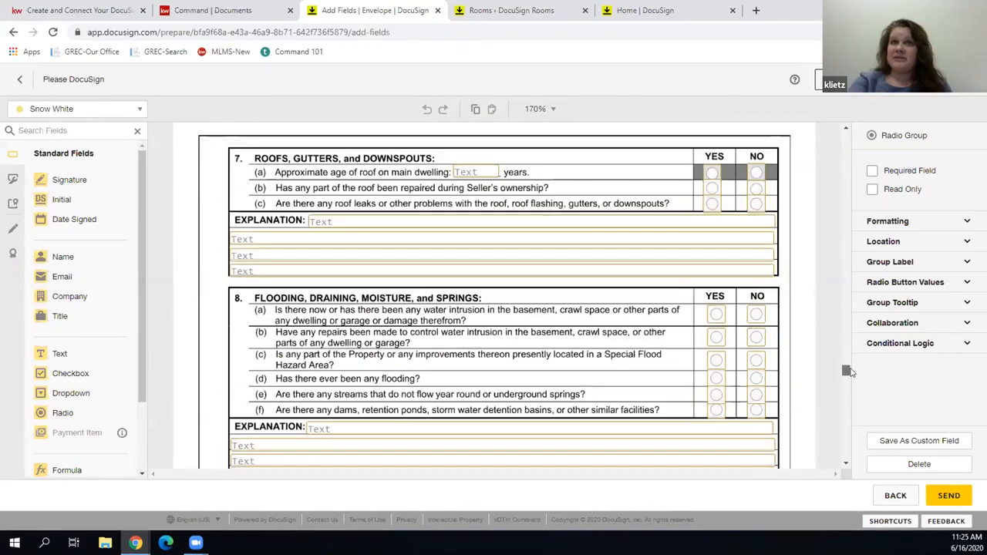
scroll(638, 365, up, 1)
scroll(638, 365, up, 15)
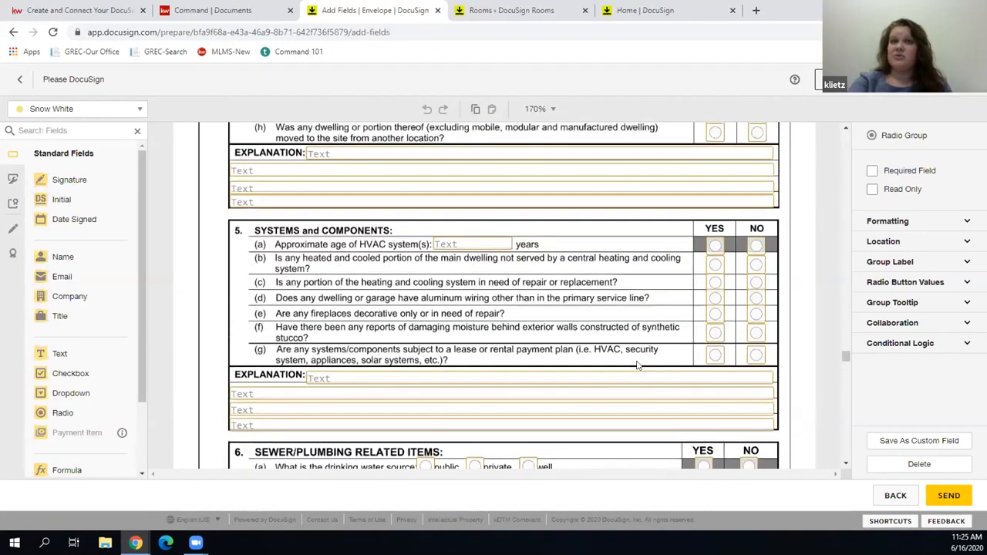
scroll(638, 365, down, 3)
Check the year-constructed and how-long-occupied text fields, then return to page 7 of F101
click(597, 225)
click(606, 259)
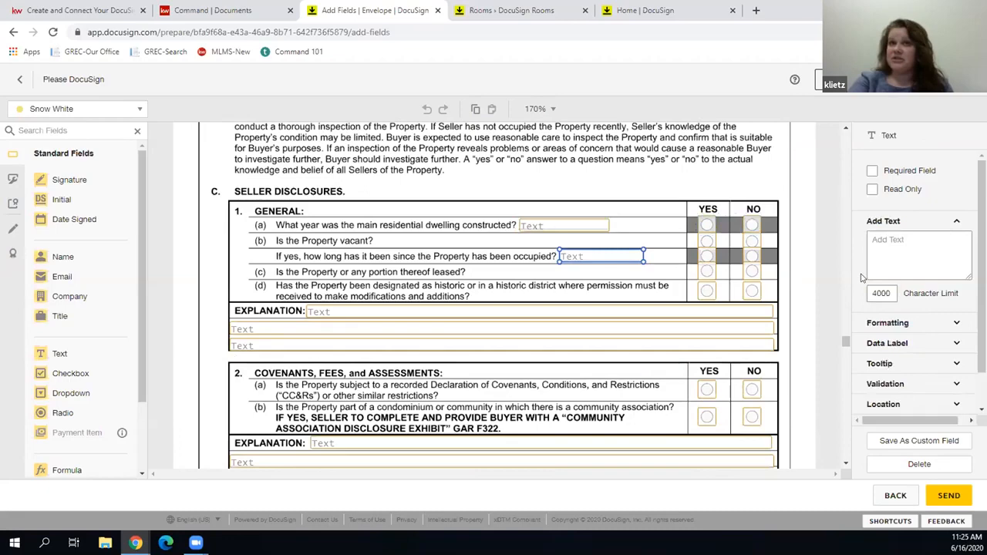
drag(846, 342, 848, 262)
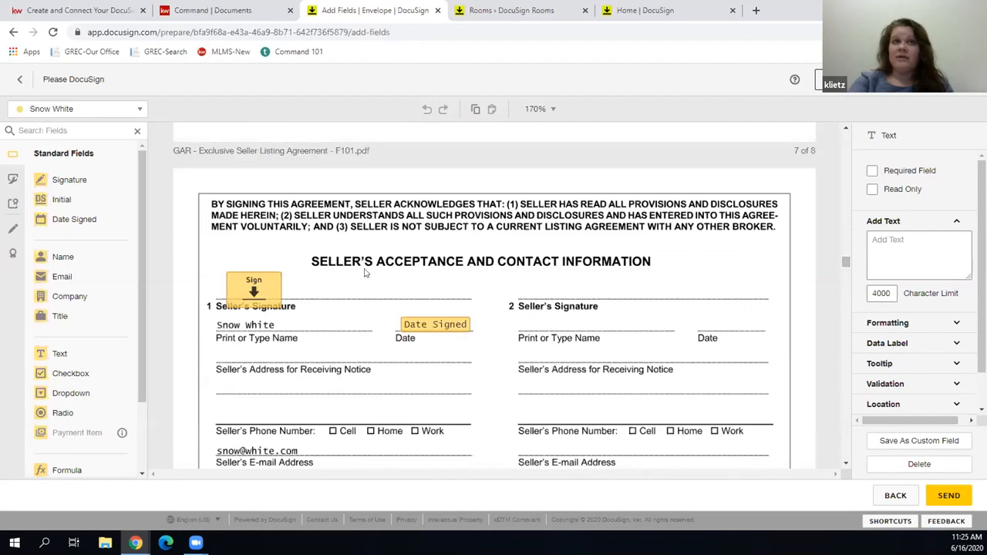
click(259, 293)
click(430, 329)
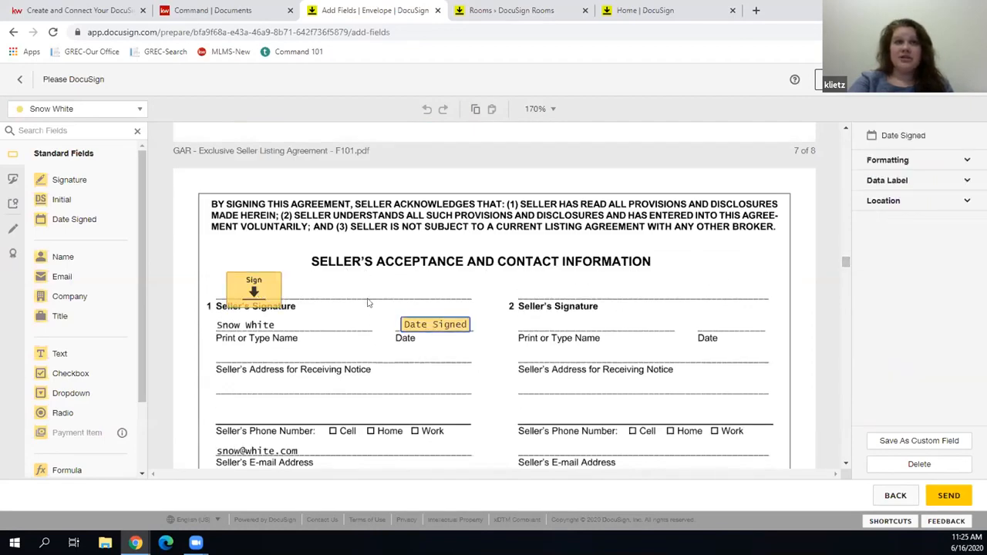
click(254, 292)
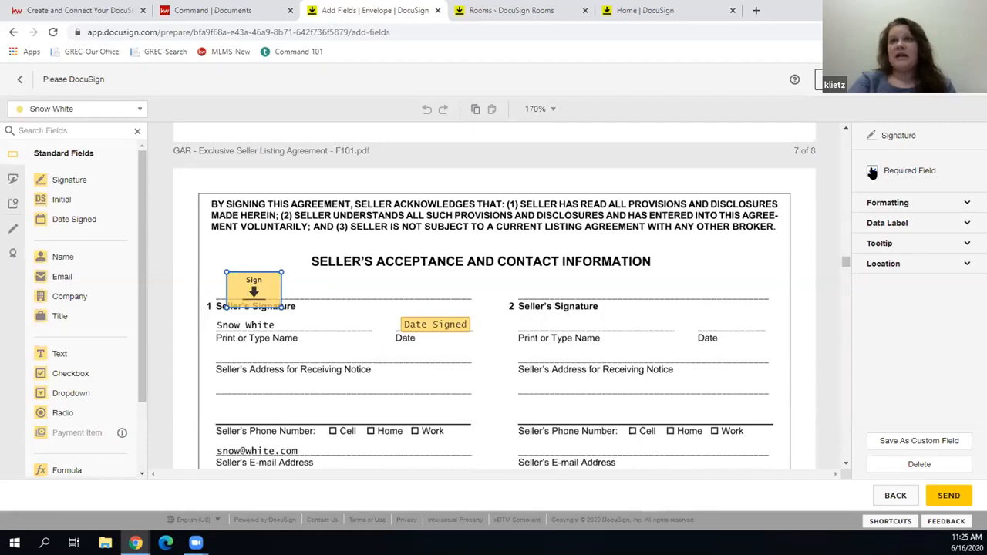
click(424, 327)
scroll(475, 347, down, 10)
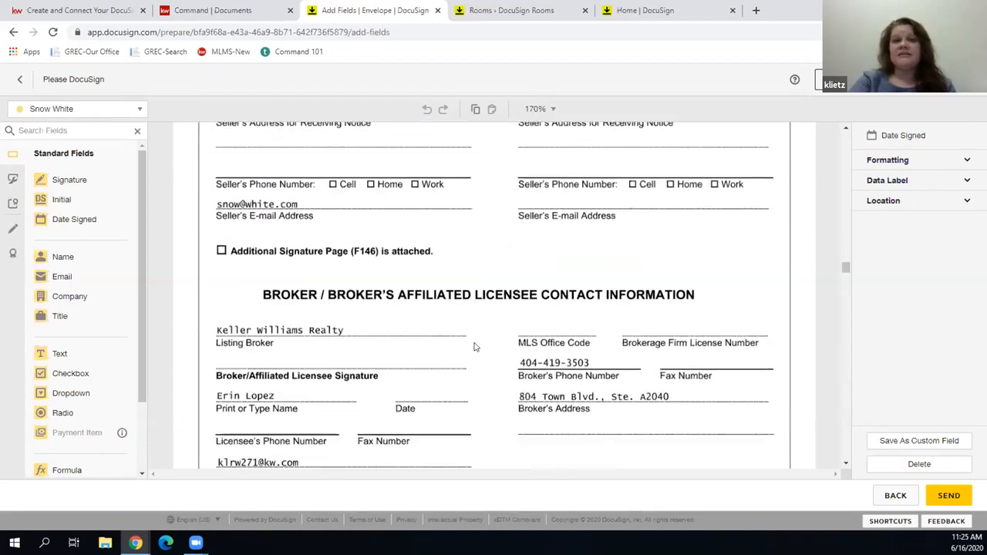
scroll(475, 347, down, 3)
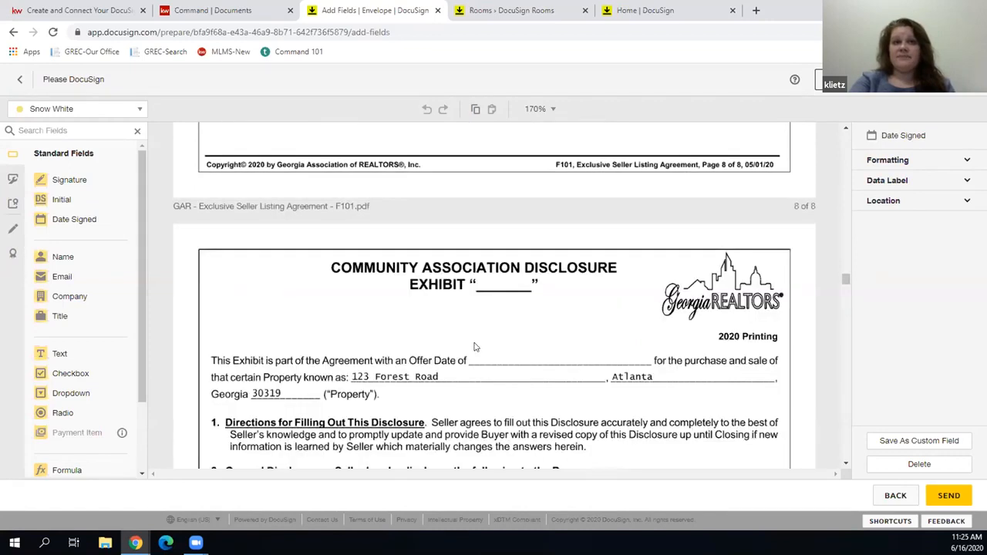
scroll(475, 347, up, 15)
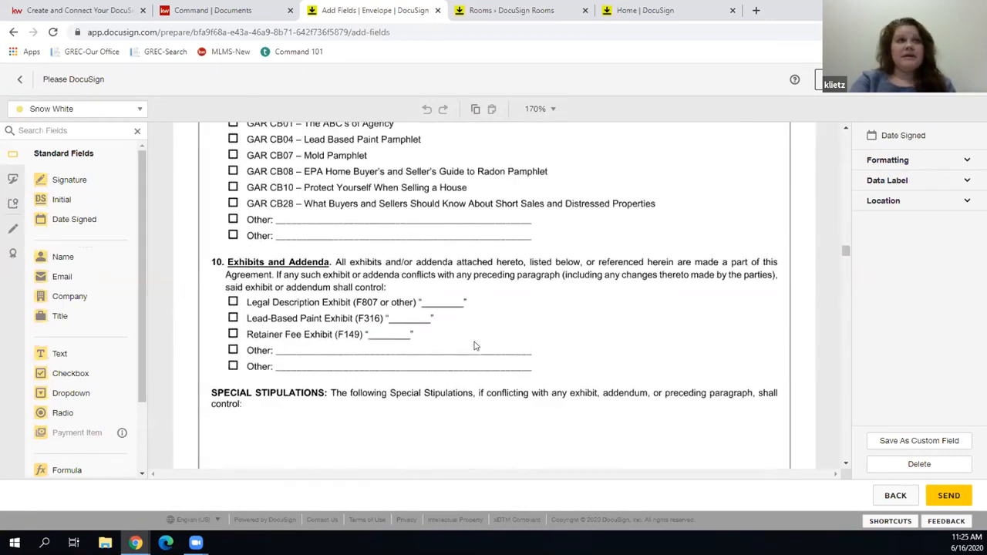
scroll(475, 347, up, 5)
scroll(438, 341, down, 2)
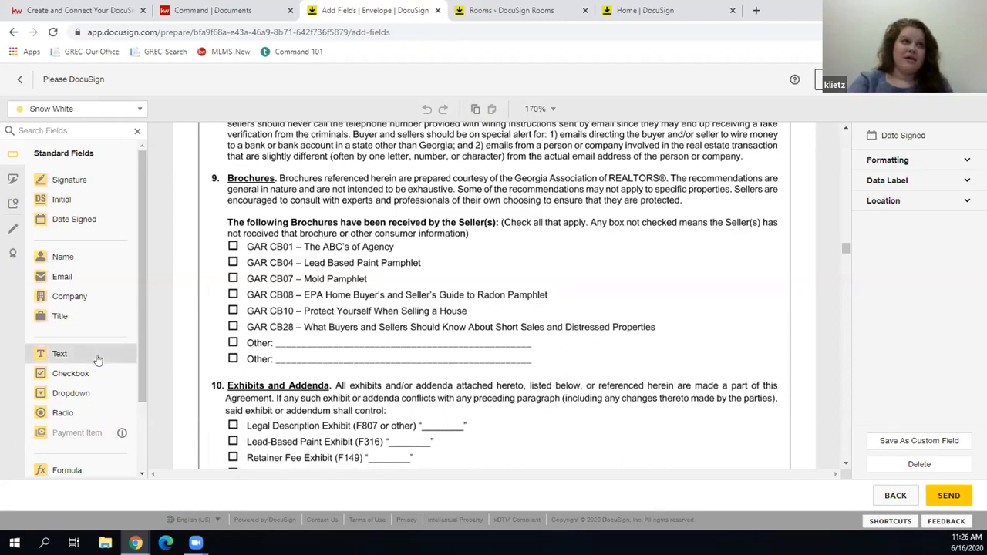
Place a text field on the first Brochures Other line, widen it, and make it optional
drag(50, 353, 394, 337)
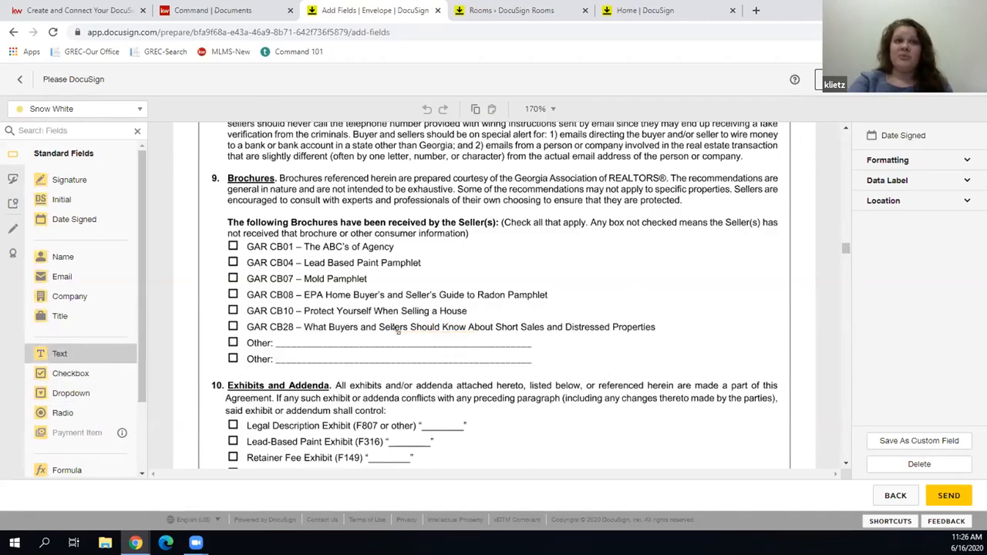
drag(472, 348, 618, 345)
mouse_move(45, 180)
mouse_down()
mouse_move(645, 211)
mouse_move(632, 250)
mouse_up()
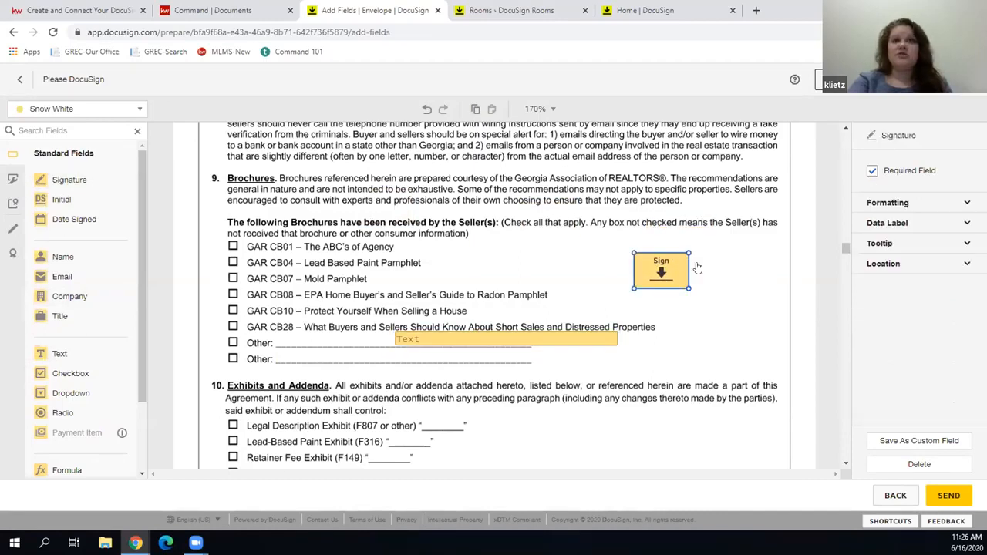
click(510, 338)
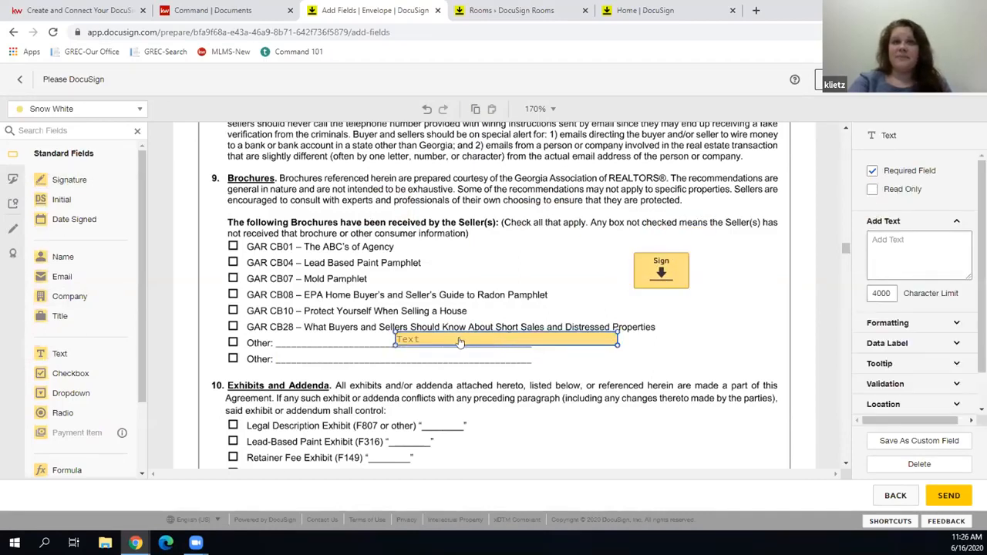
click(871, 171)
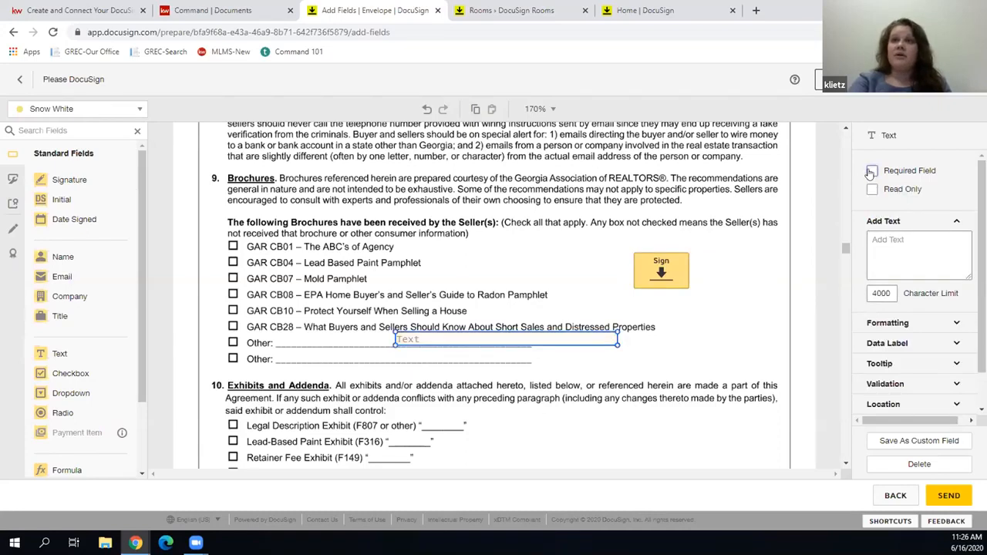
click(738, 357)
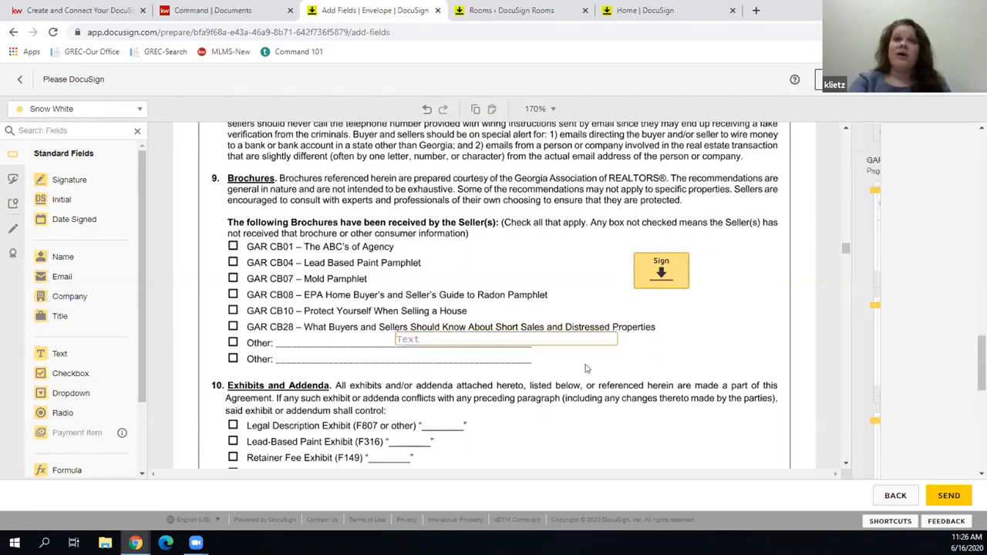
Align the Other text field to the line's start and delete the stray Signature field
click(524, 344)
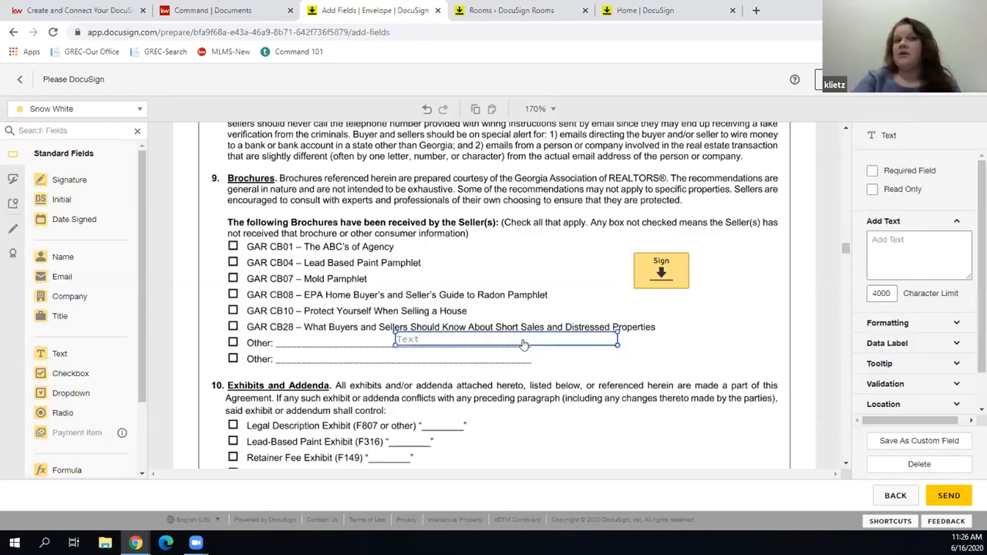
drag(523, 345, 408, 340)
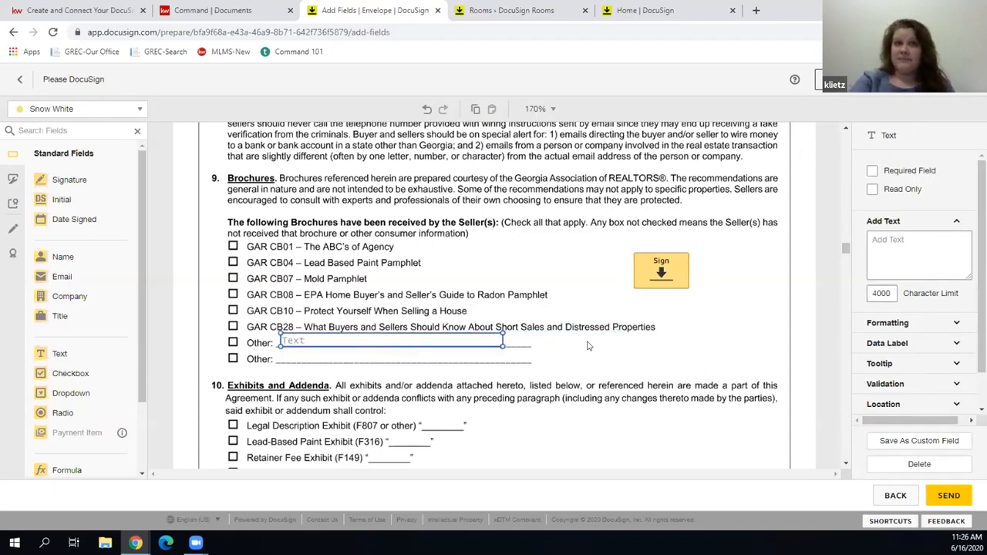
click(662, 272)
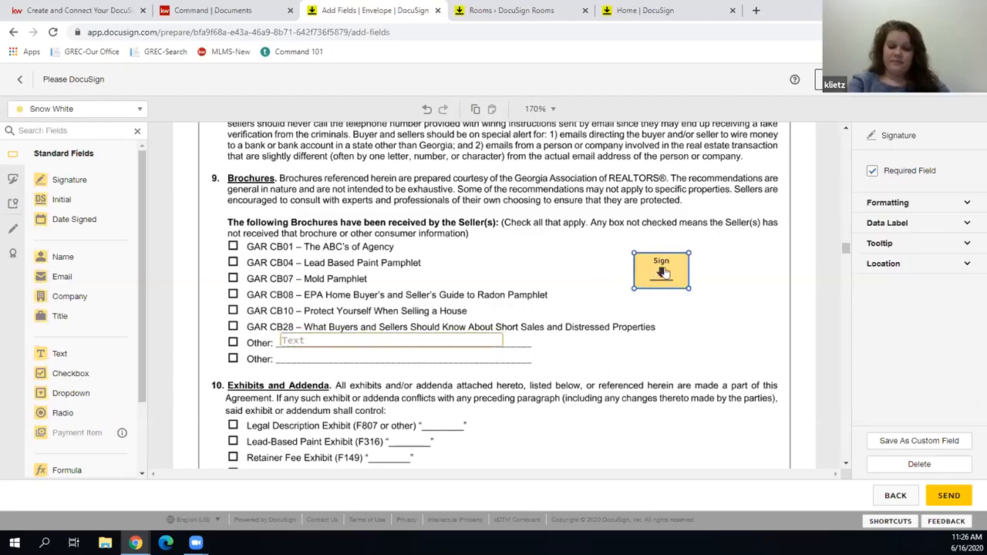
key(Delete)
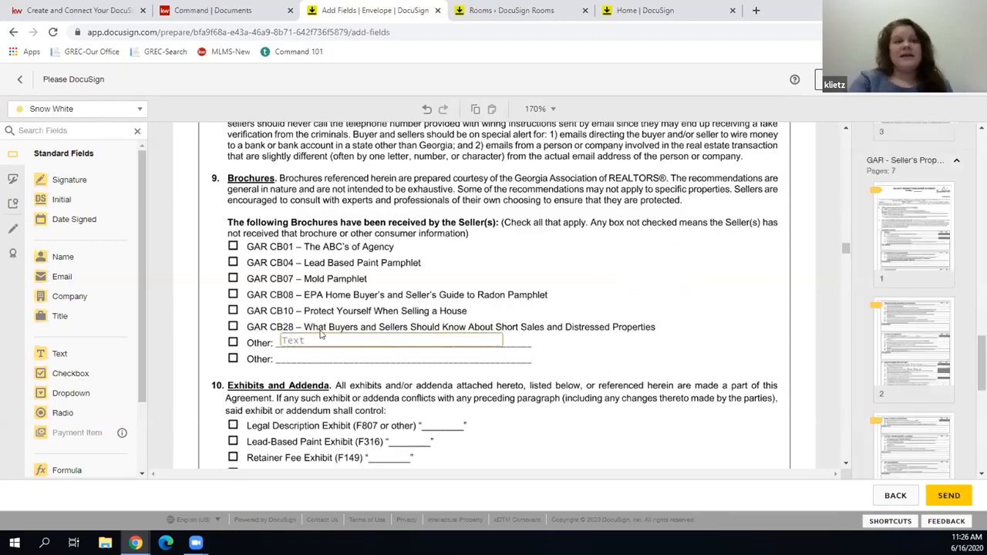
drag(314, 342, 307, 333)
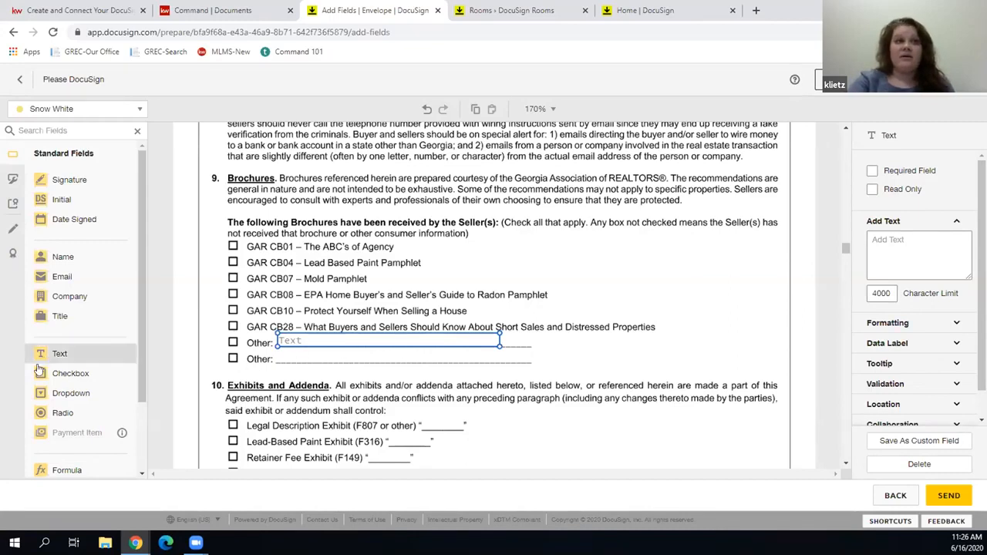
Add a read-only checkbox, checked by default, beside the first Other line
drag(58, 373, 226, 338)
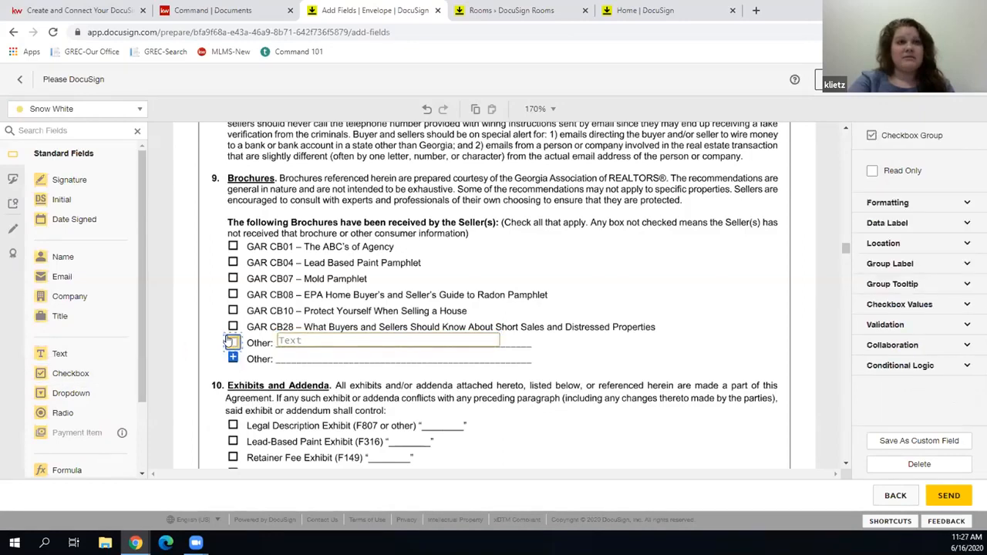
click(873, 172)
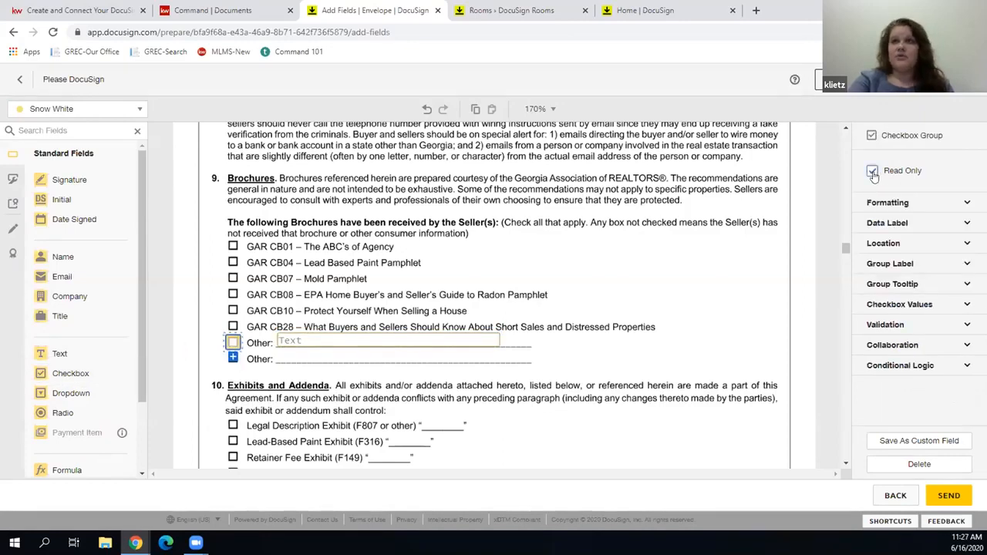
click(964, 305)
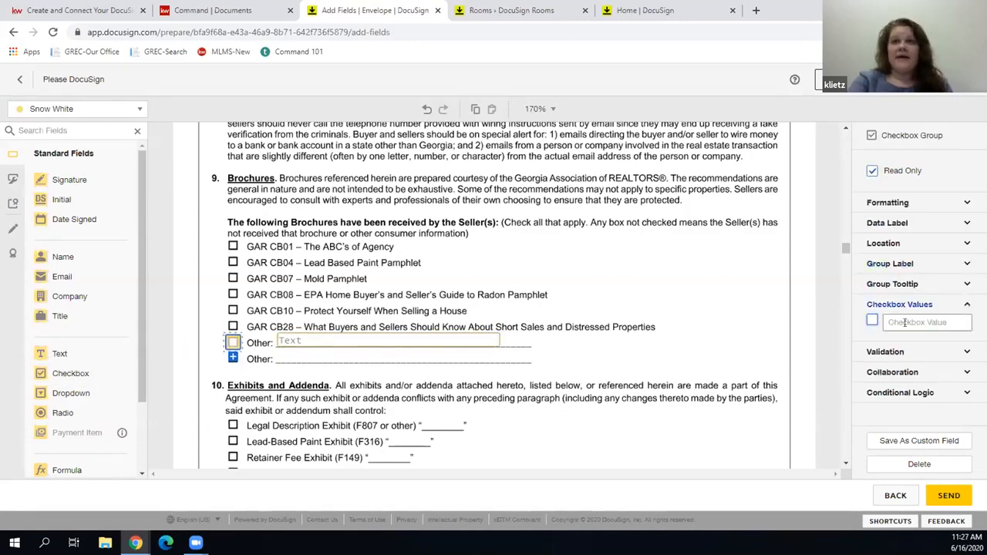
click(872, 321)
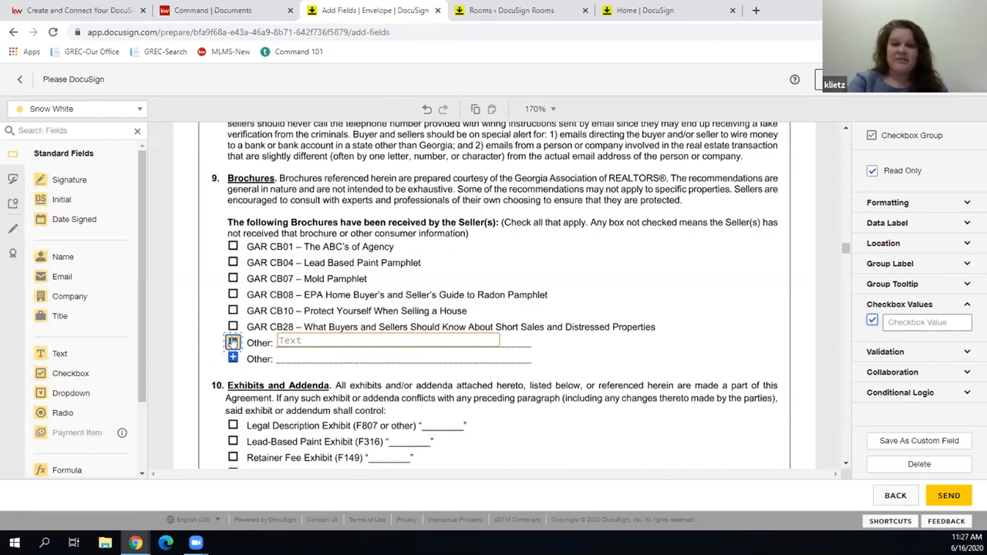
Make the Other text field read-only with prefilled text 'Sample Text'
click(291, 343)
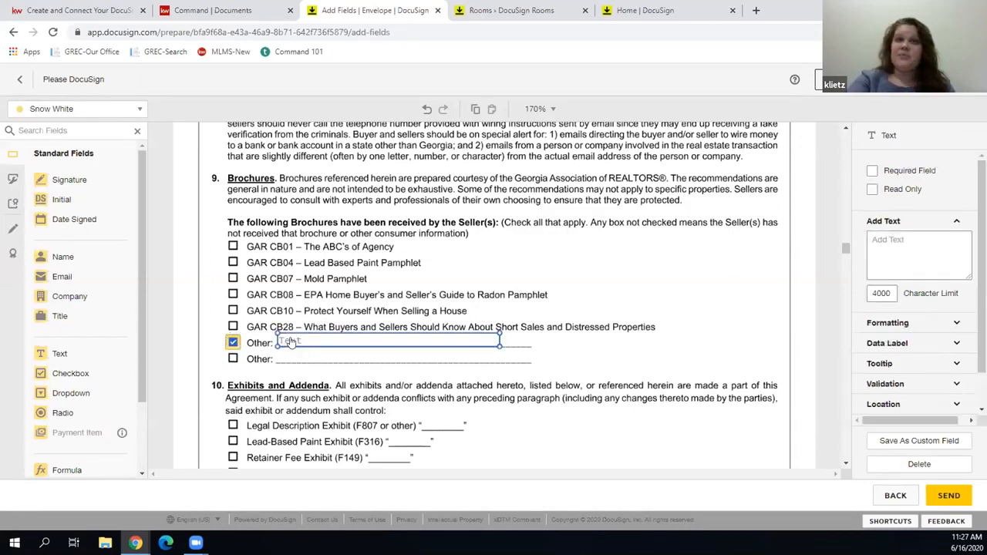
click(874, 190)
click(886, 244)
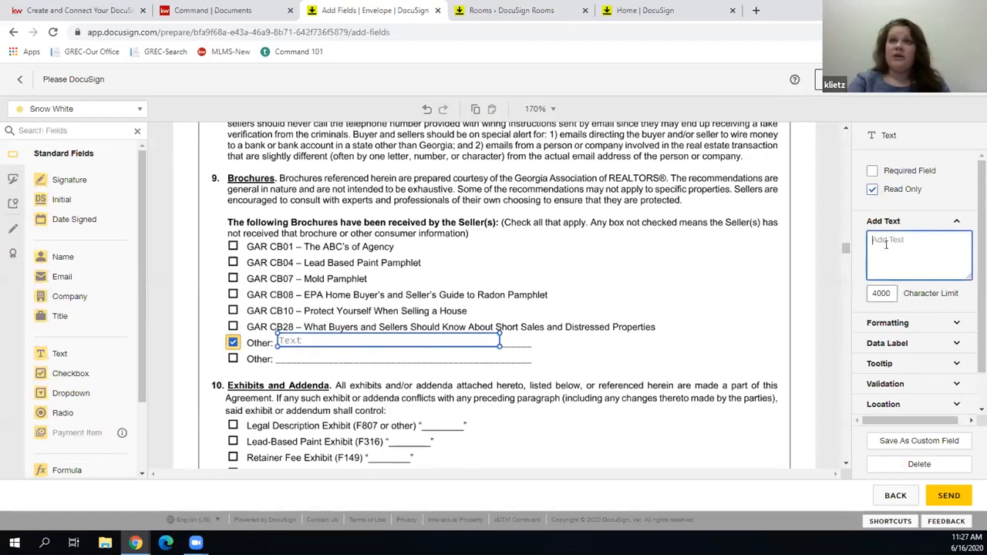
text(Sam)
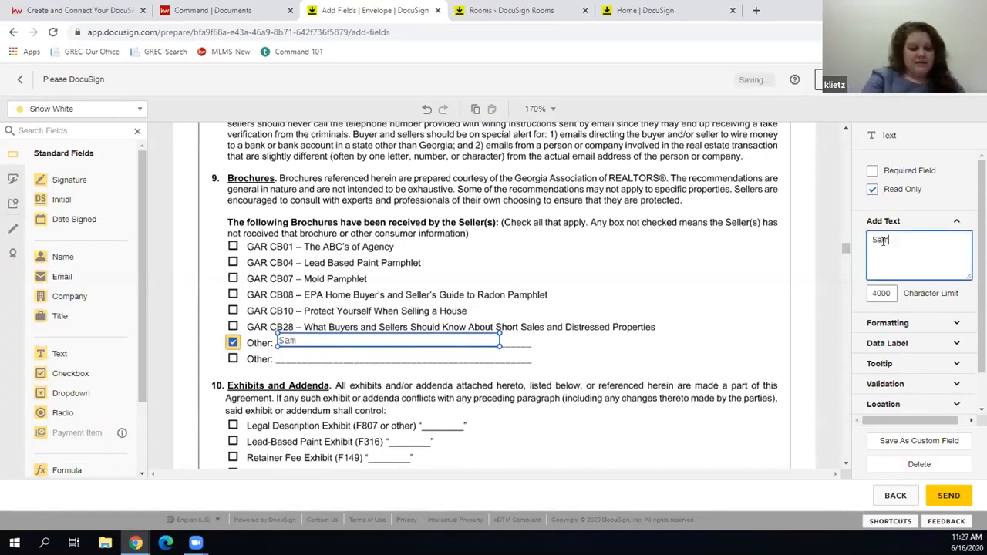
text(ple Text)
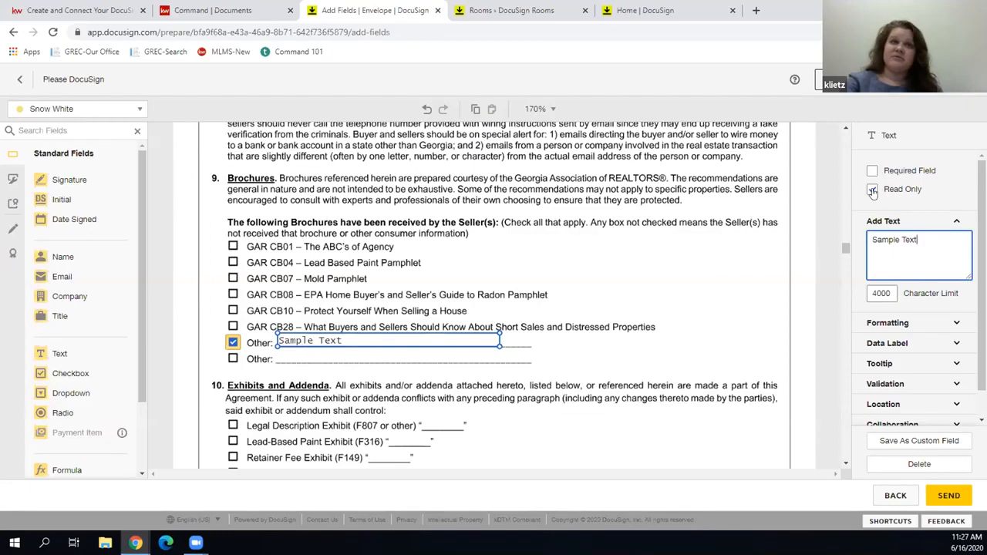
click(232, 342)
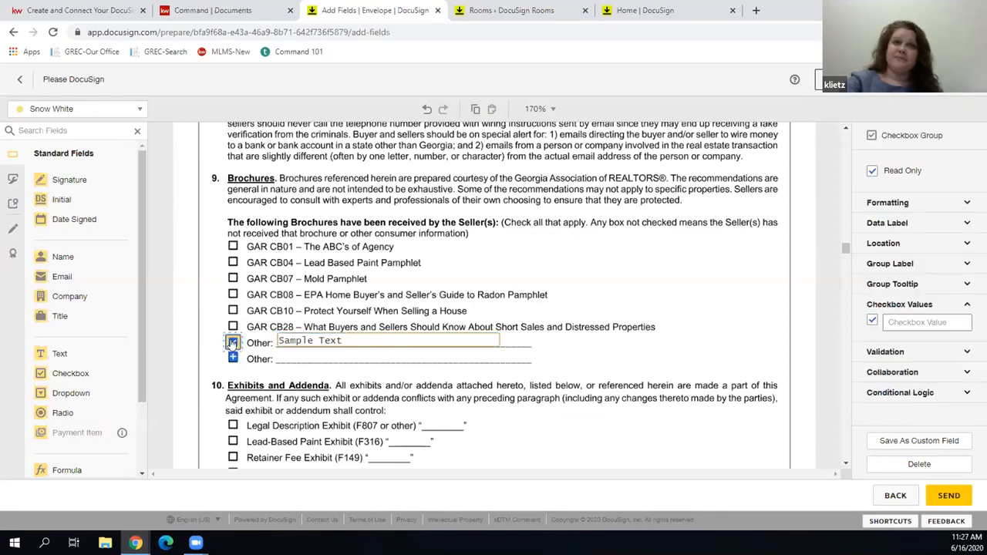
scroll(548, 347, down, 3)
scroll(553, 347, down, 15)
scroll(552, 347, down, 12)
scroll(553, 347, up, 4)
scroll(553, 347, up, 2)
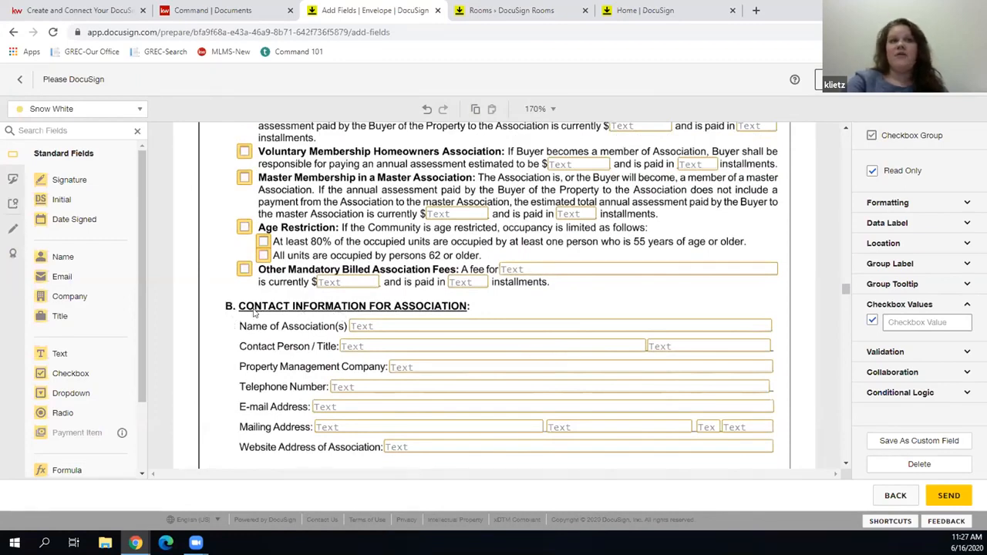
Select all eleven association contact fields, toggle them required and back to optional, then deselect
drag(230, 312, 790, 463)
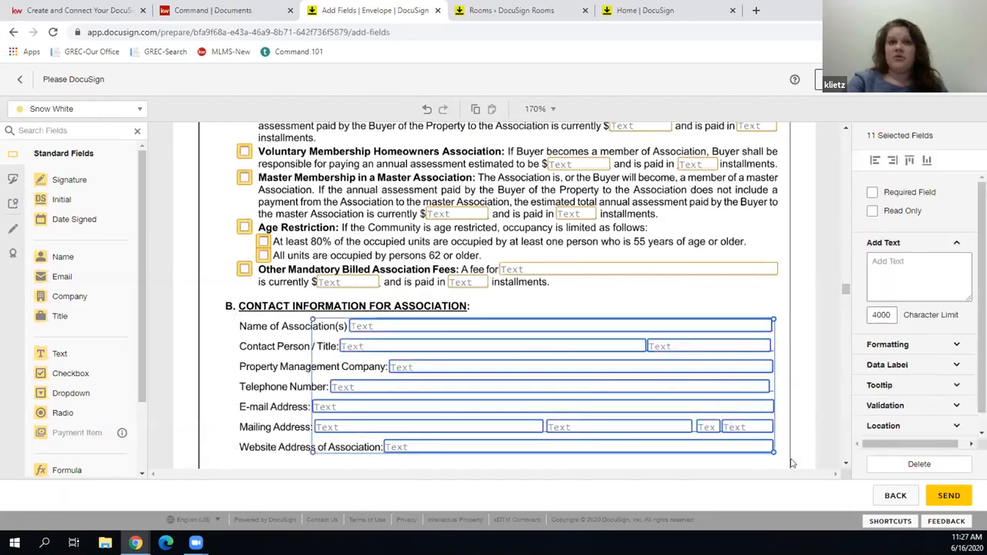
click(872, 192)
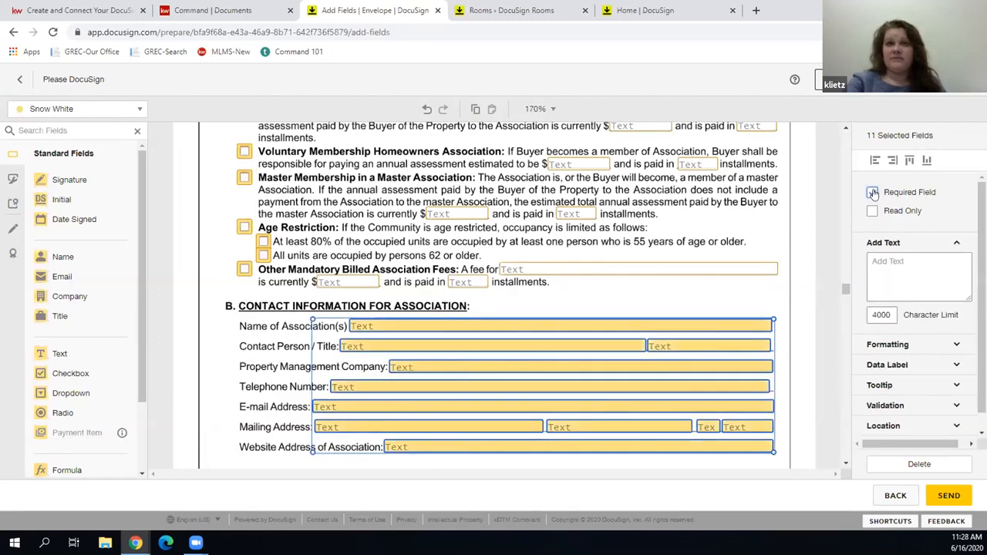
click(872, 193)
click(600, 301)
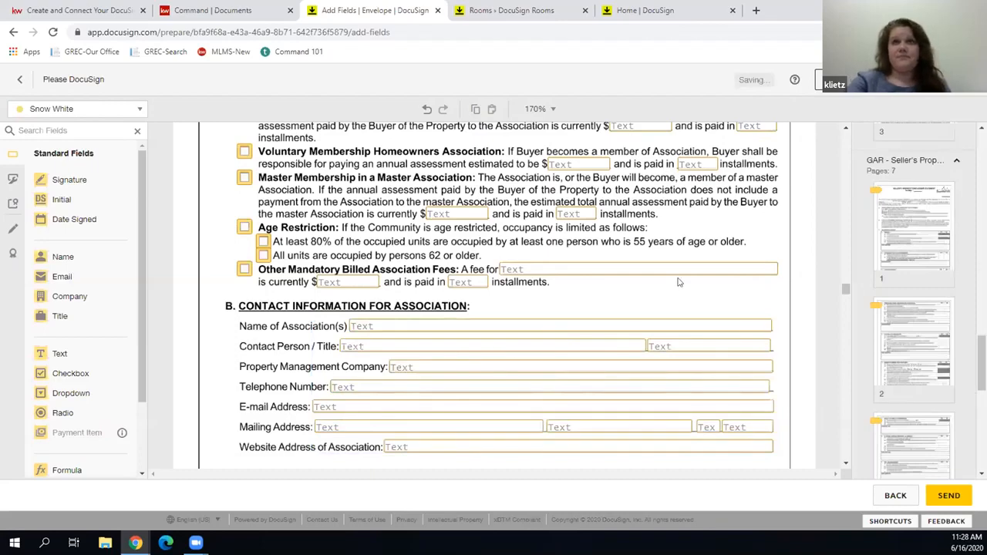
Preview the envelope as the seller signer, opening on the listing agreement
scroll(679, 282, down, 20)
scroll(679, 282, up, 15)
scroll(678, 283, up, 15)
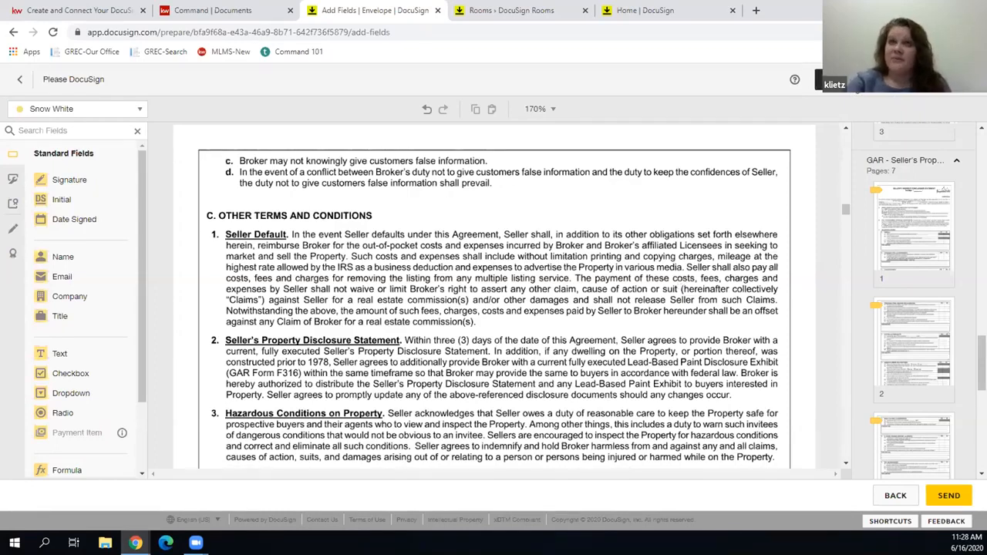
click(856, 85)
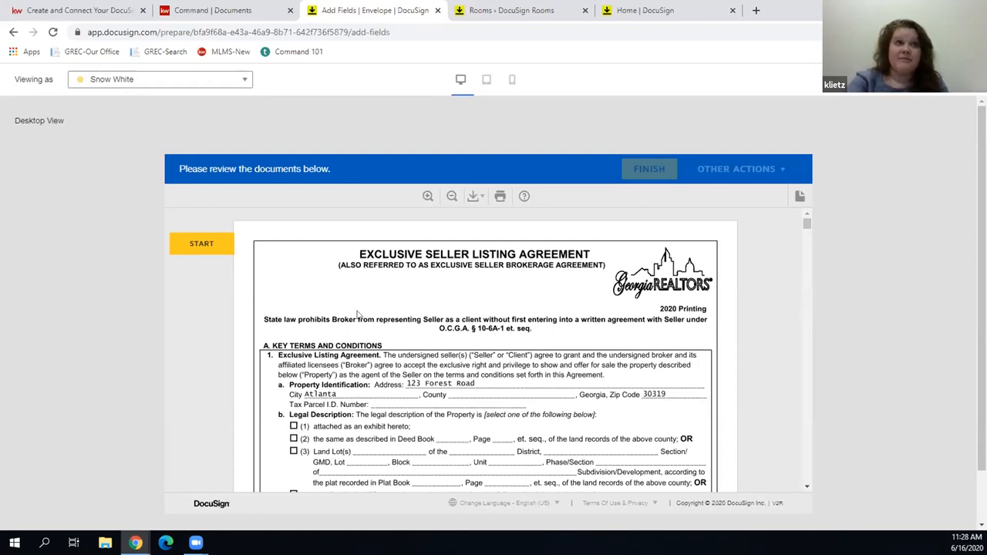
Start the seller's guided preview, advancing to Sign Here, then the Community Association Fees page-3 initials
click(200, 244)
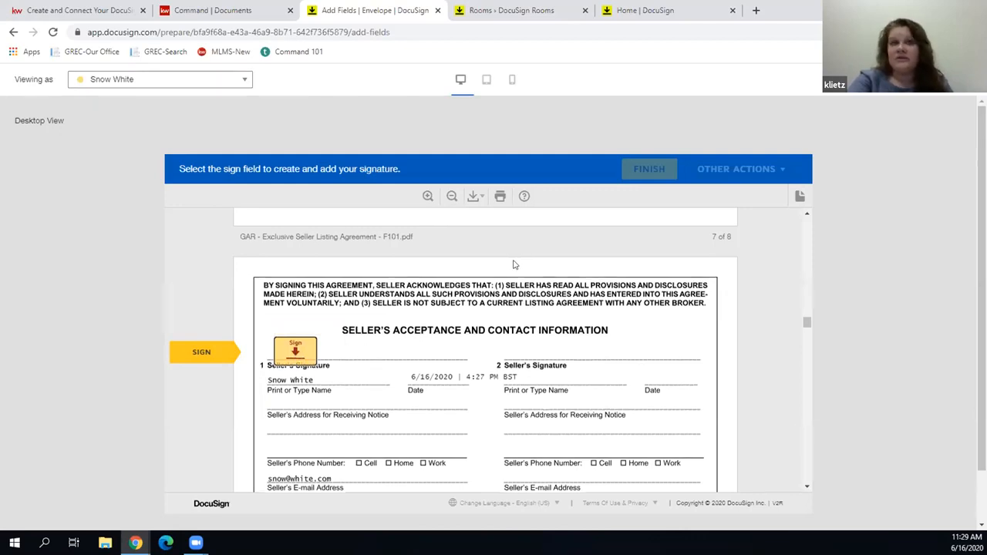
scroll(514, 264, up, 6)
scroll(507, 277, up, 15)
scroll(502, 279, up, 15)
scroll(503, 280, up, 3)
scroll(503, 280, down, 15)
scroll(502, 276, down, 15)
scroll(501, 281, down, 12)
click(216, 363)
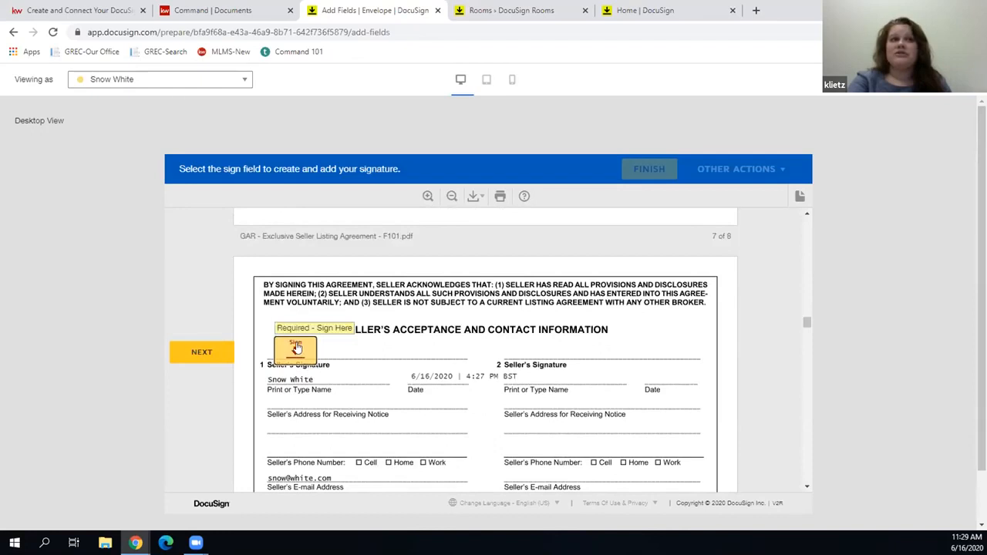
click(198, 353)
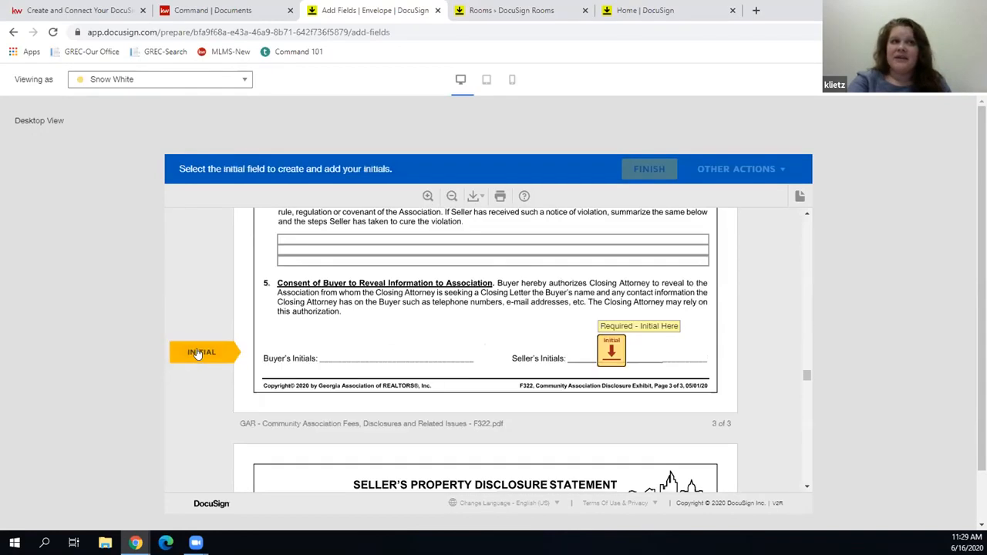
Add the seller's initials, mark that a special assessment 'is' owing, and try the $ amount fields
click(611, 353)
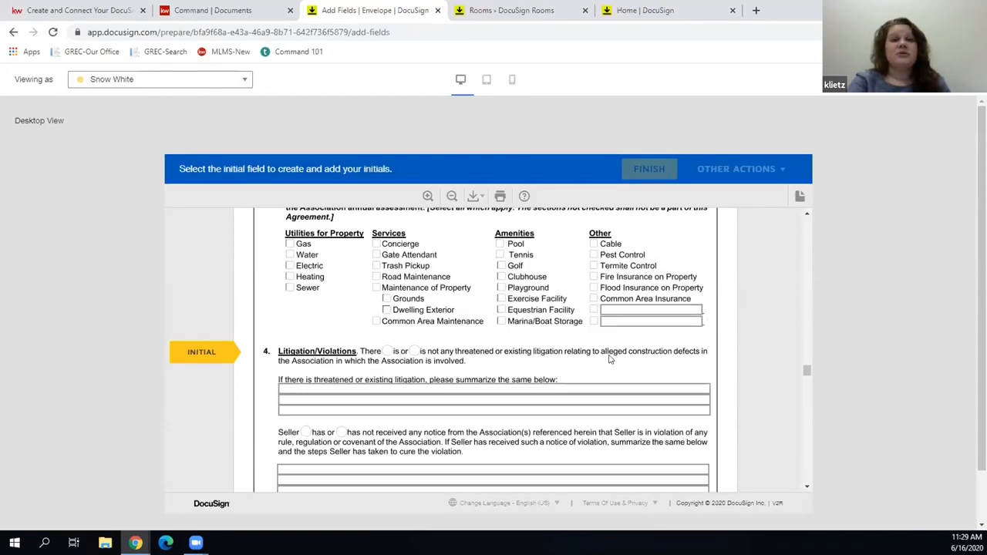
scroll(609, 359, up, 10)
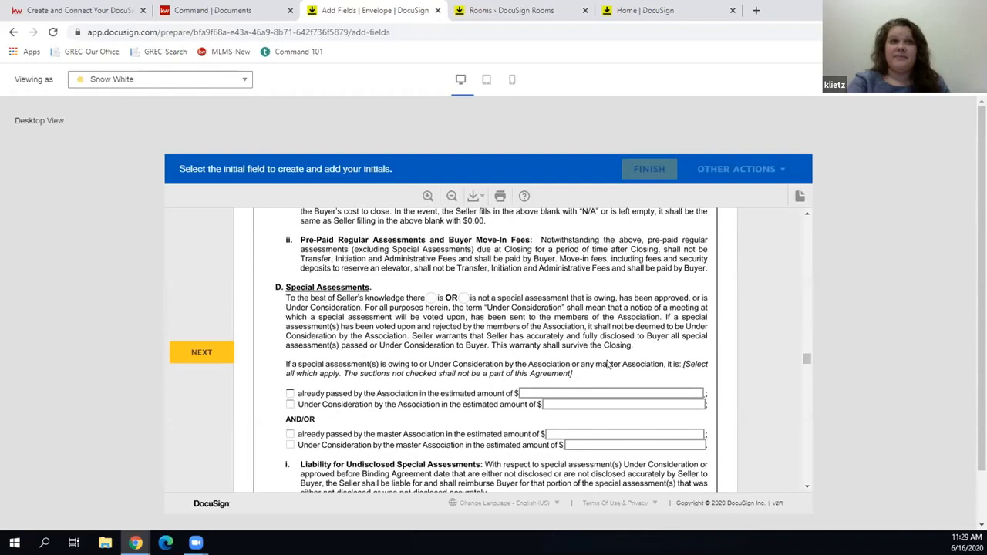
click(431, 298)
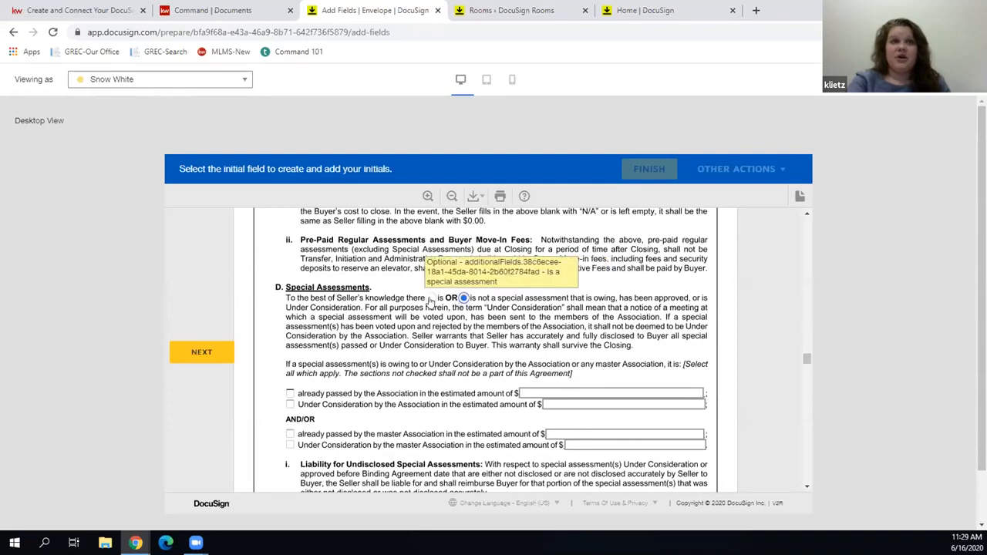
scroll(469, 308, up, 5)
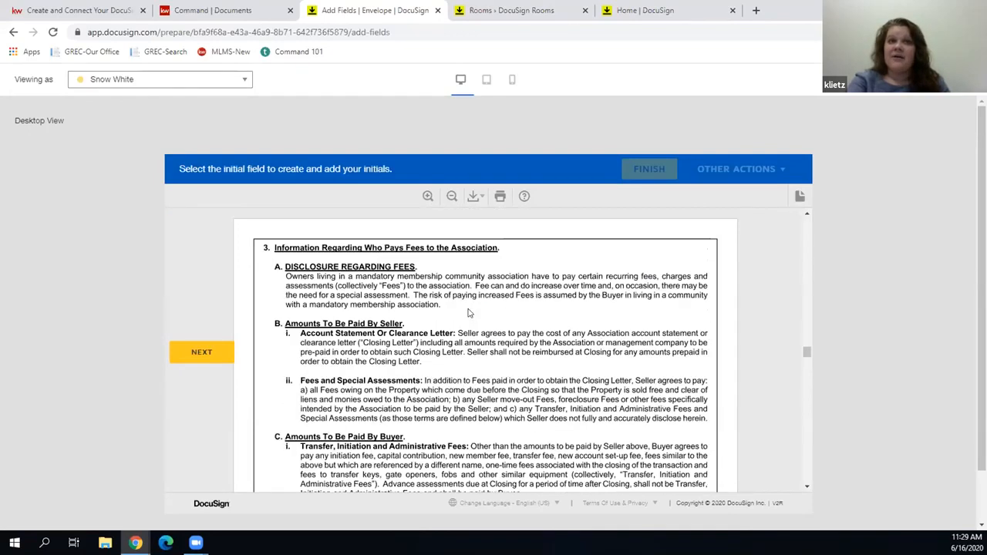
scroll(468, 312, up, 5)
scroll(463, 316, up, 3)
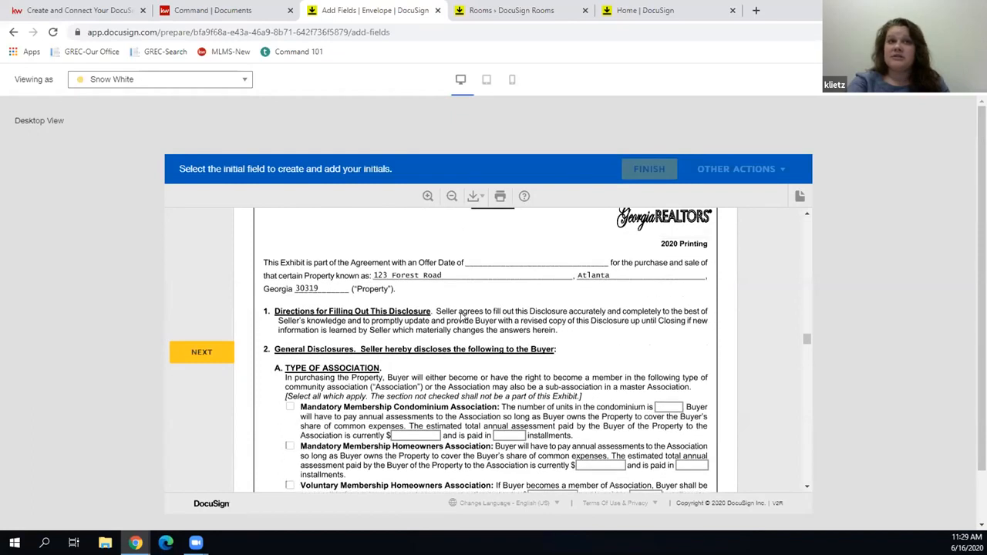
scroll(432, 331, down, 5)
click(421, 341)
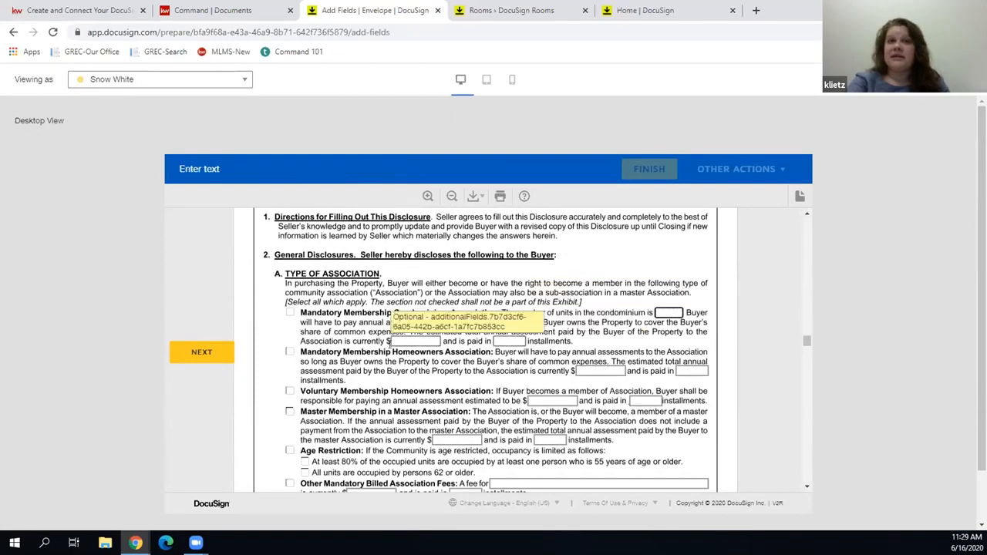
click(414, 340)
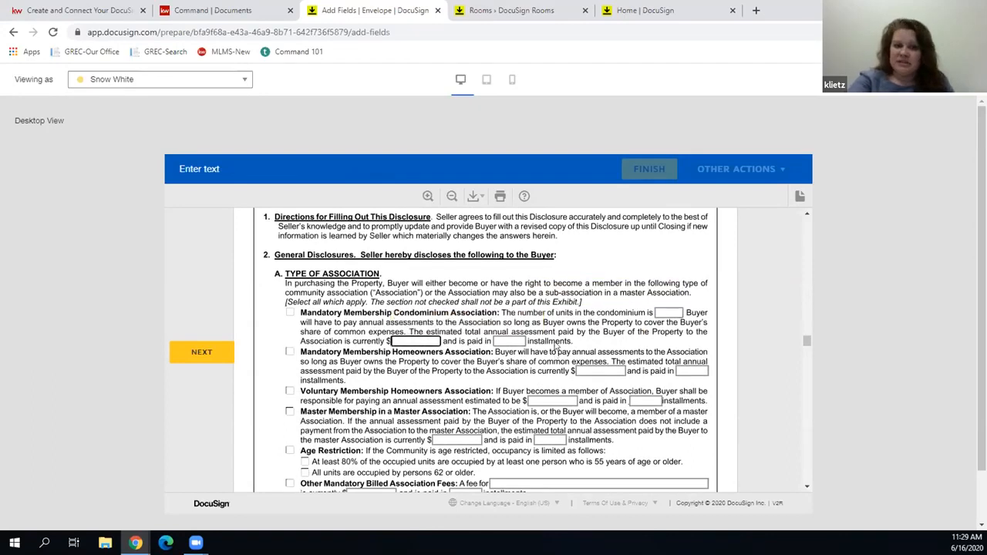
Answer NO to disclosure question (a) and advance to the seller's signature on page 6
scroll(555, 346, up, 3)
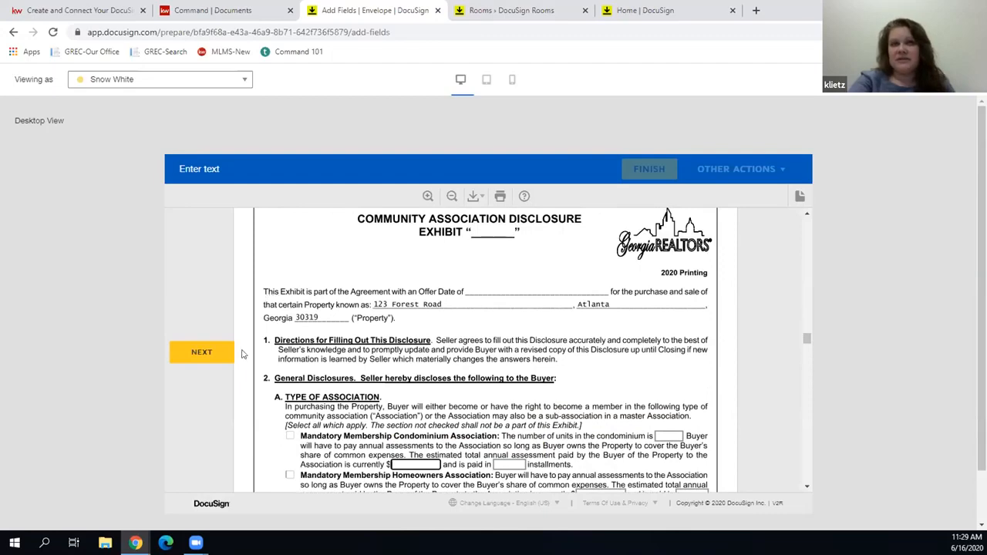
scroll(502, 297, down, 7)
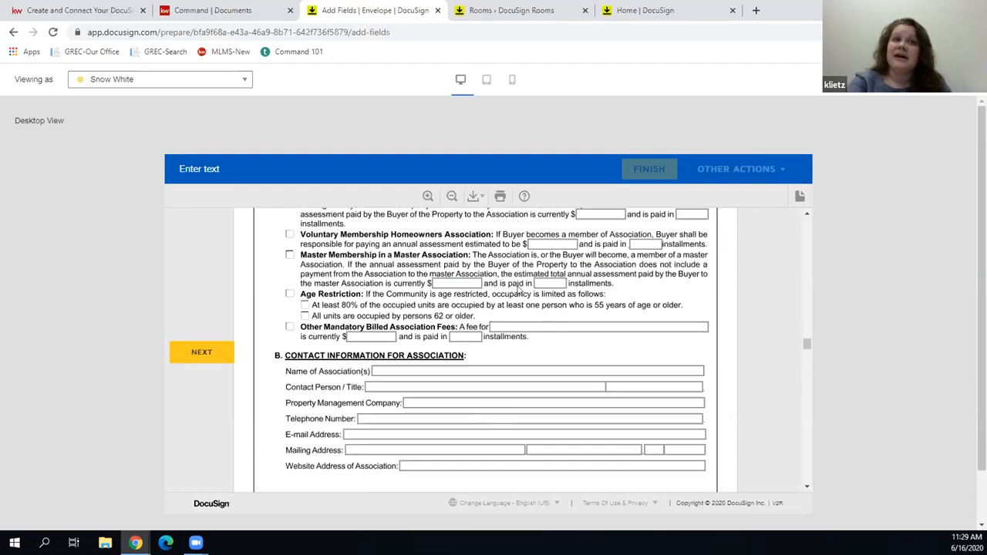
scroll(519, 290, down, 10)
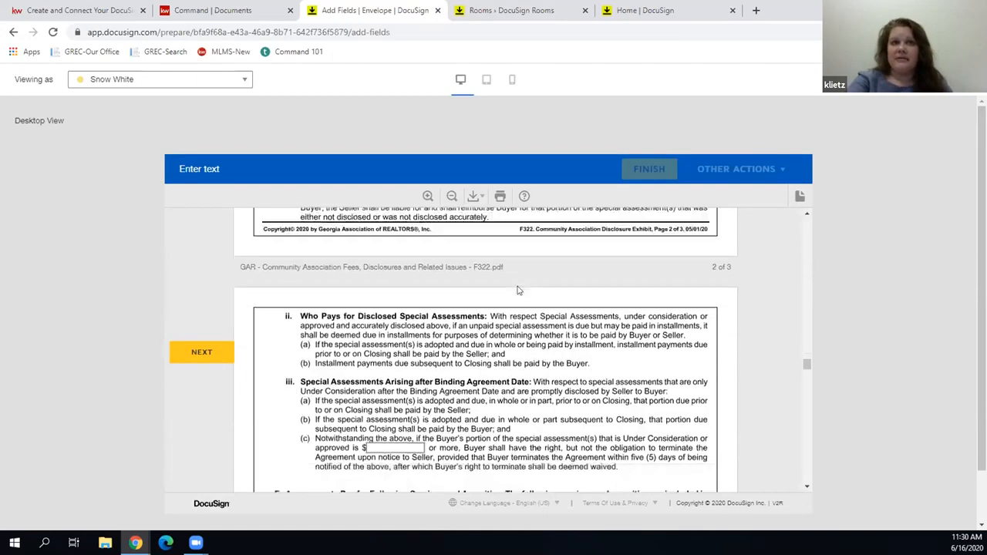
scroll(519, 290, down, 5)
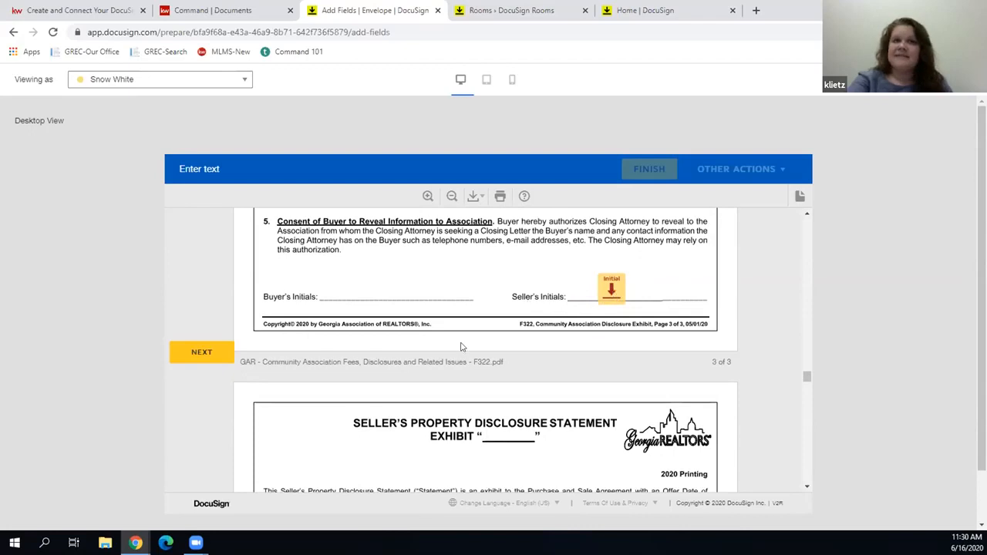
scroll(463, 347, down, 4)
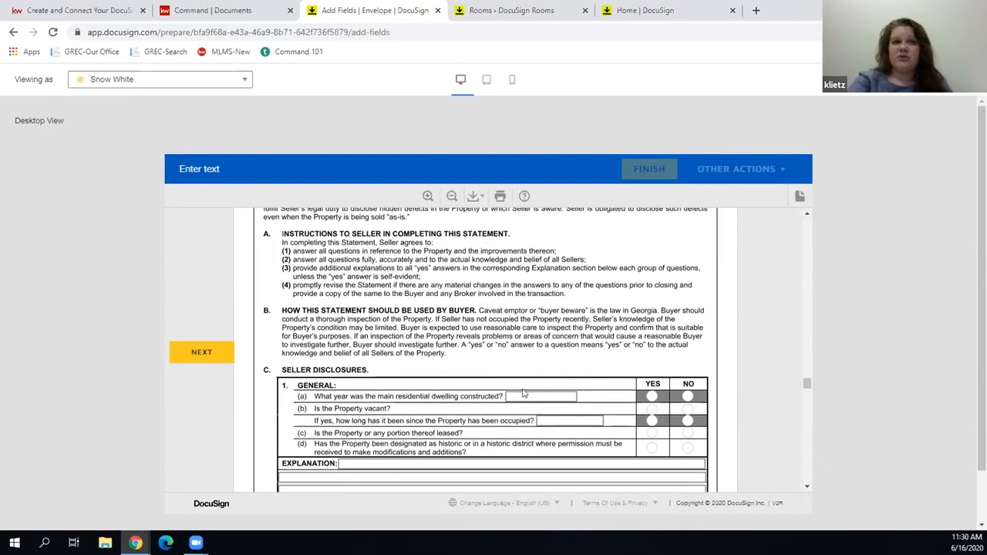
click(653, 397)
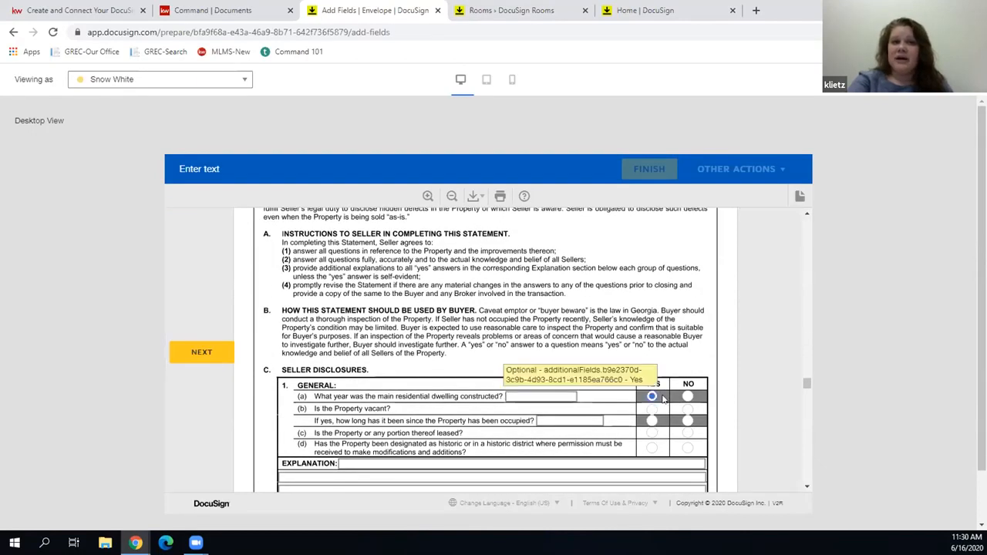
click(688, 396)
click(688, 421)
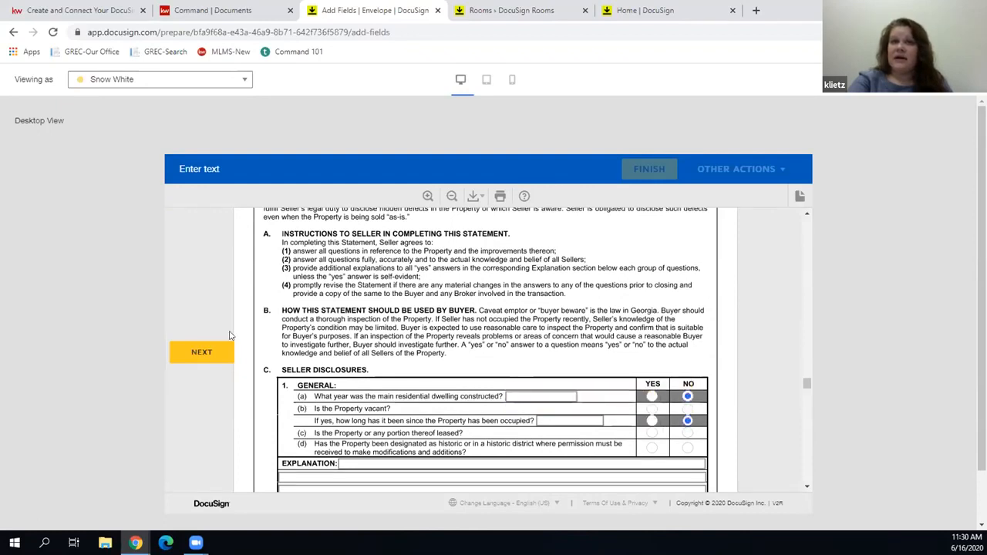
click(197, 354)
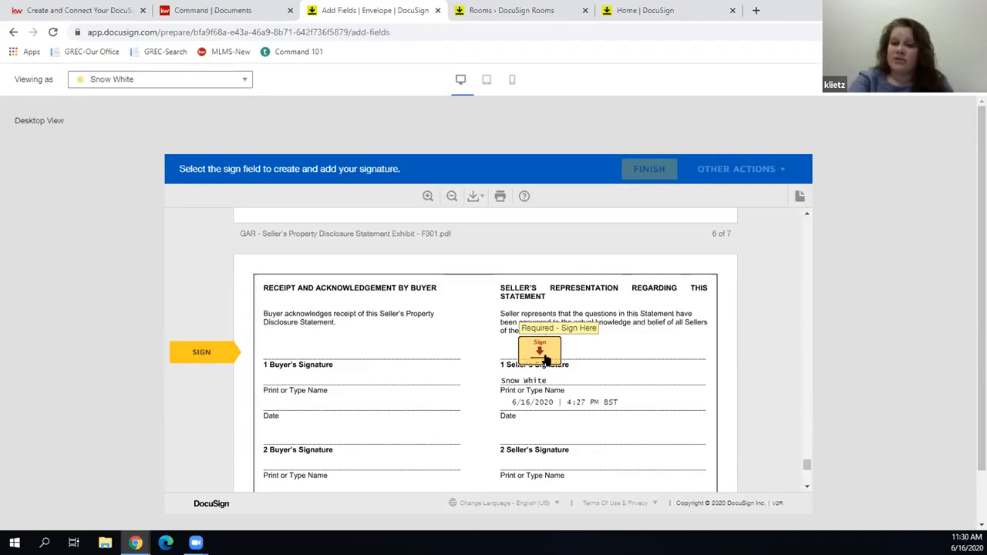
Mark YES for the how-long-occupied Seller Disclosures question, then close the recipient preview
drag(806, 466, 808, 382)
scroll(738, 379, down, 3)
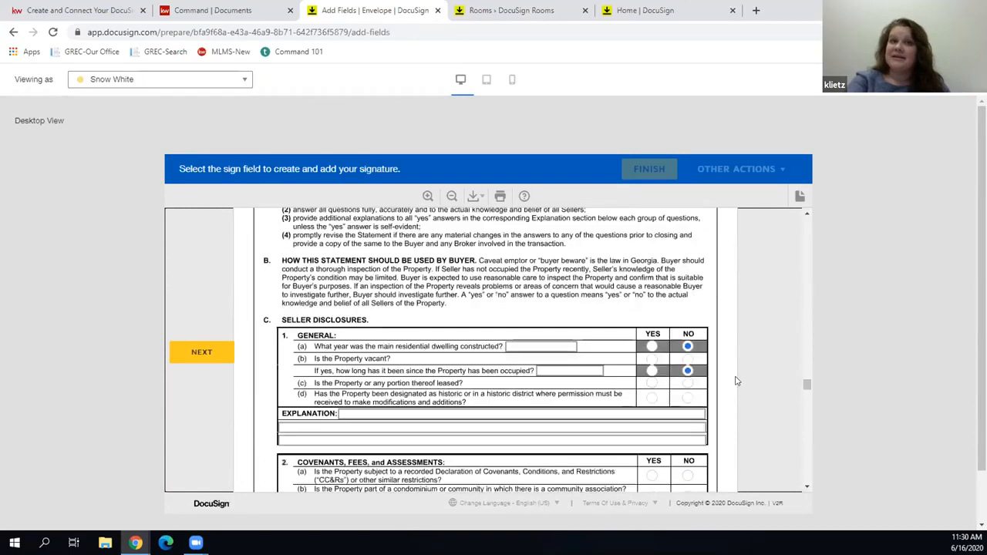
click(650, 334)
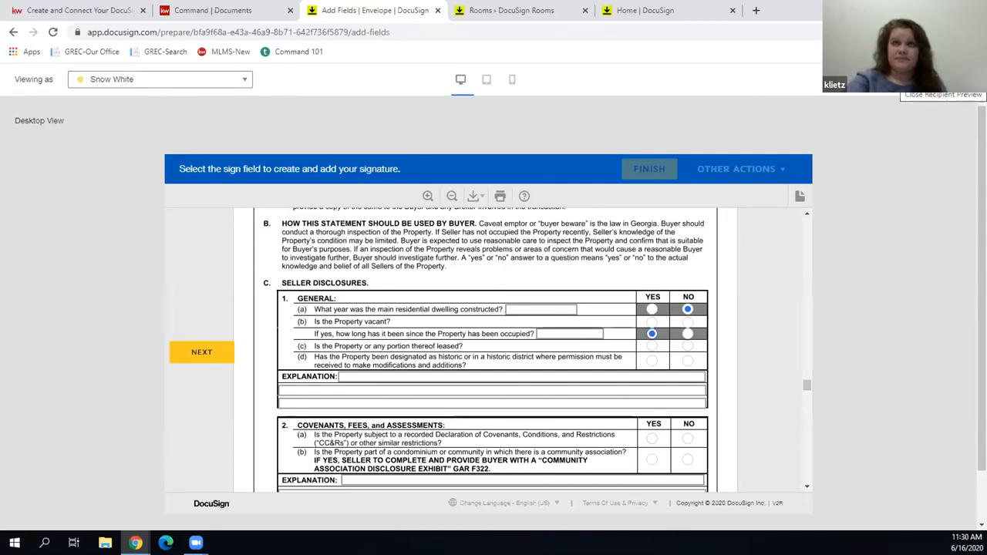
click(912, 102)
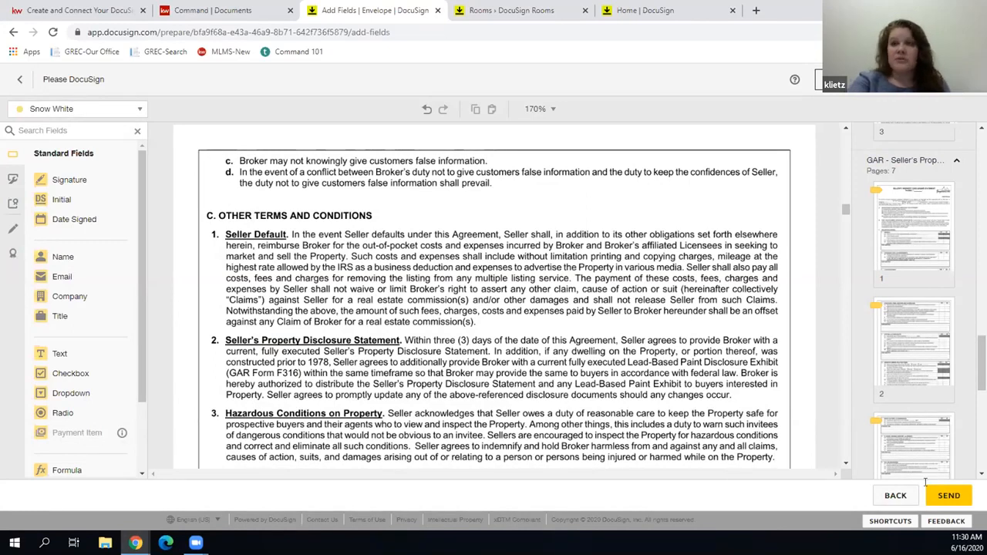
Return to Envelope Details showing the three GAR forms, then exit to the room's Envelopes list unsent
click(894, 500)
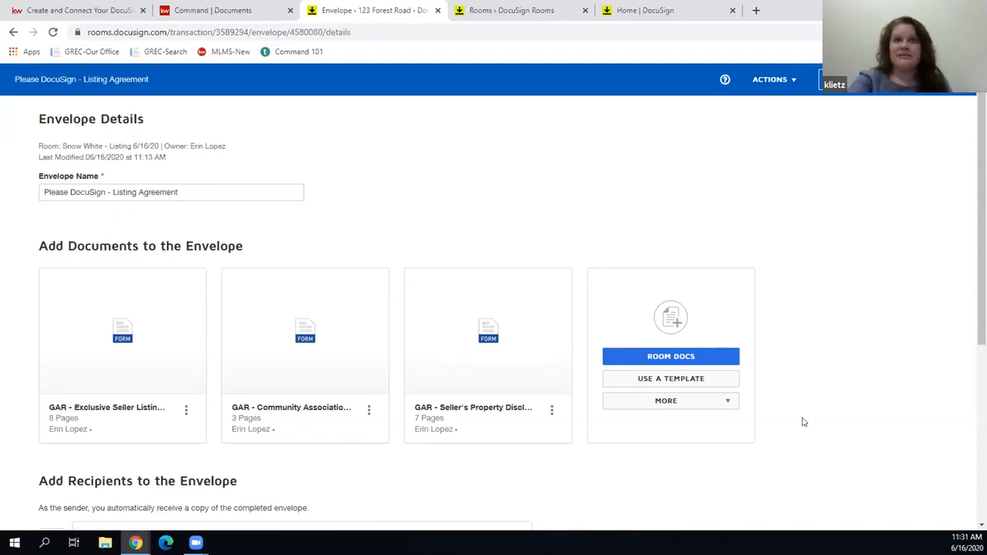
scroll(801, 419, down, 2)
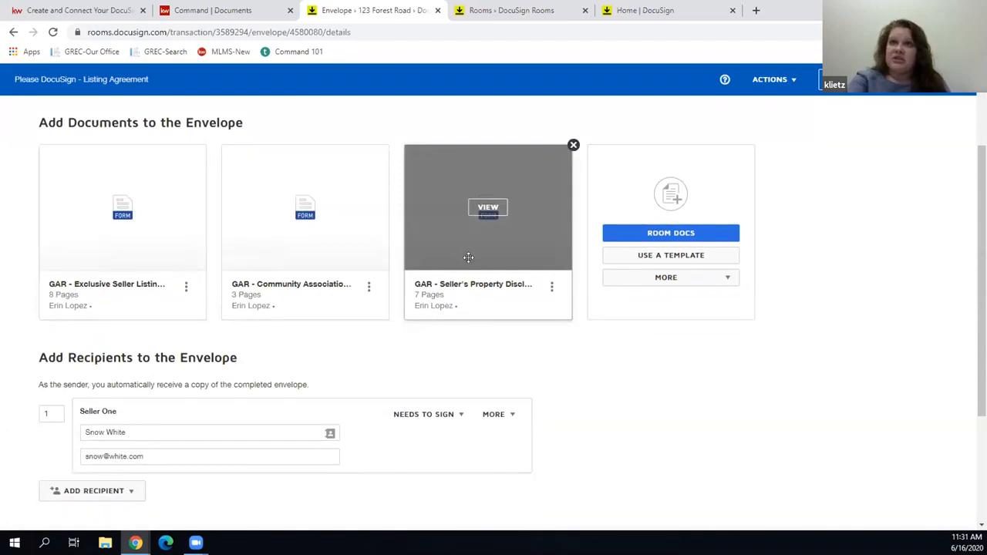
scroll(832, 134, up, 1)
scroll(832, 133, up, 2)
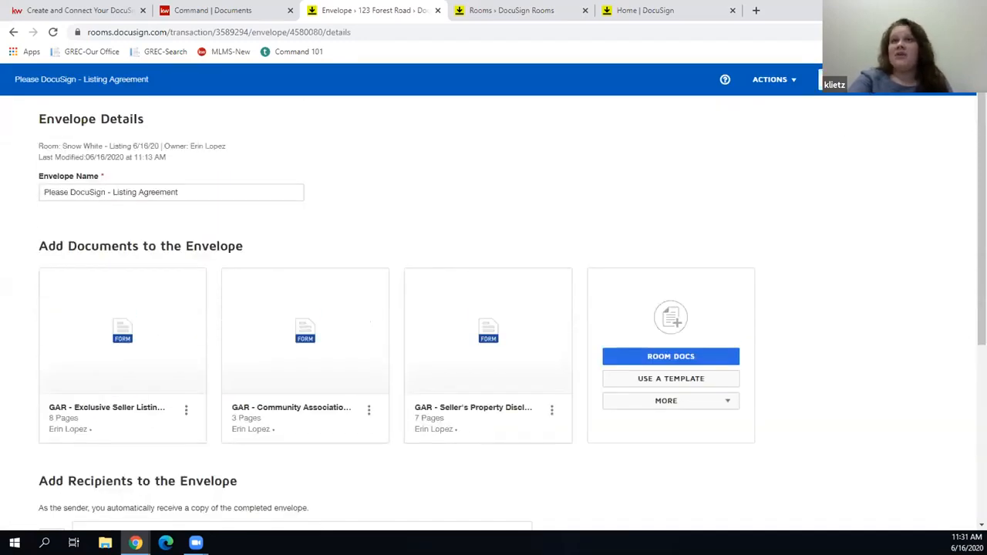
click(836, 79)
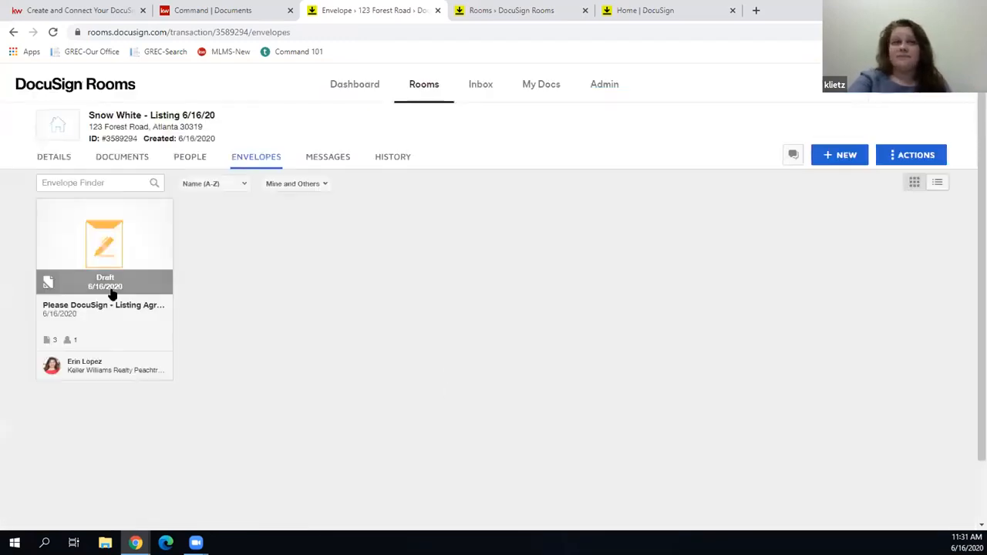
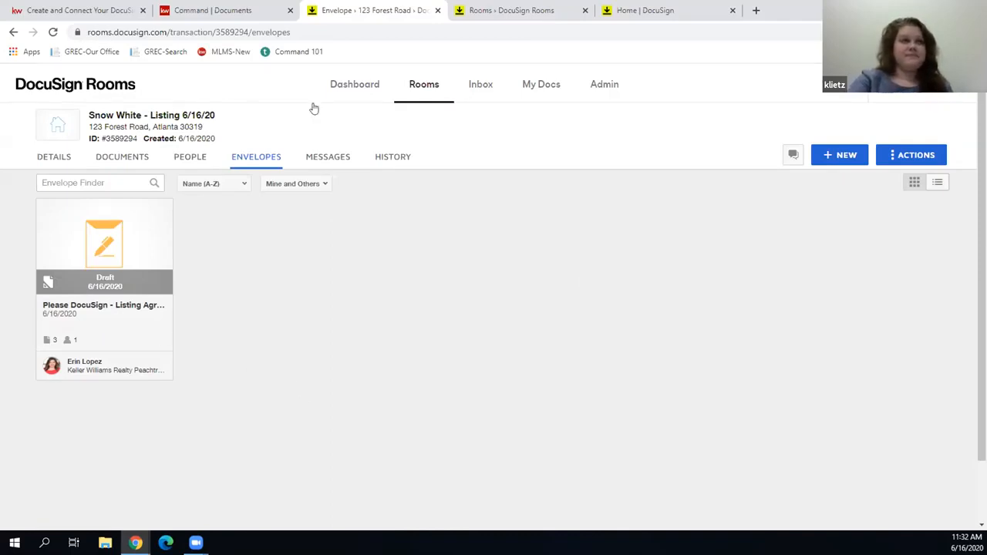
Leave the listing room and go back to the Active rooms grid
click(418, 94)
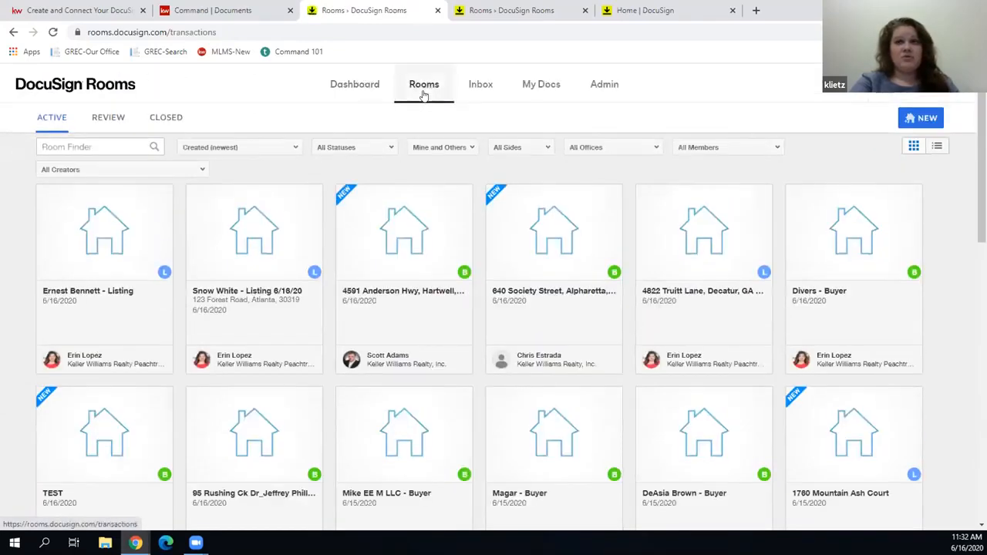
Search Room Finder for the client's name and check the first Listing room's documents and envelopes
click(66, 147)
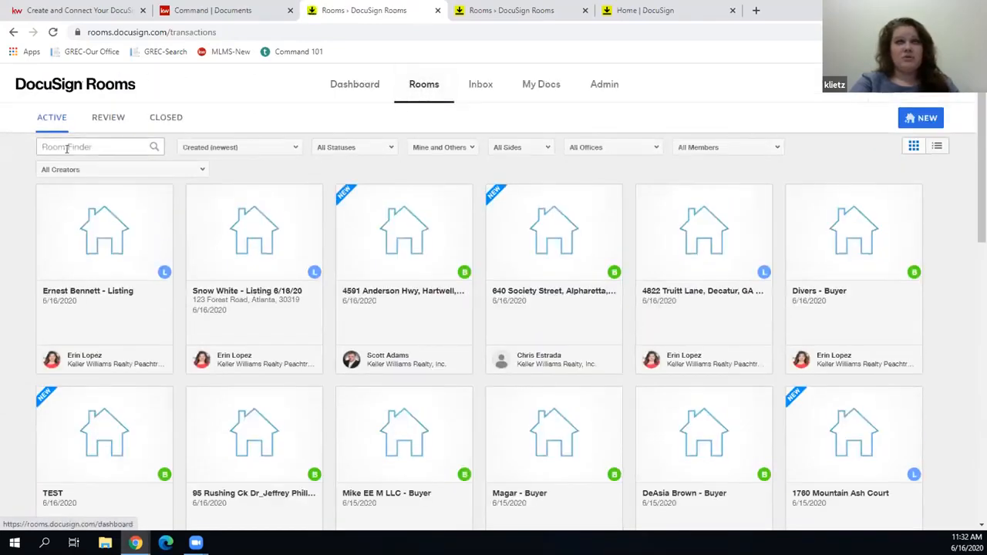
text(bianc)
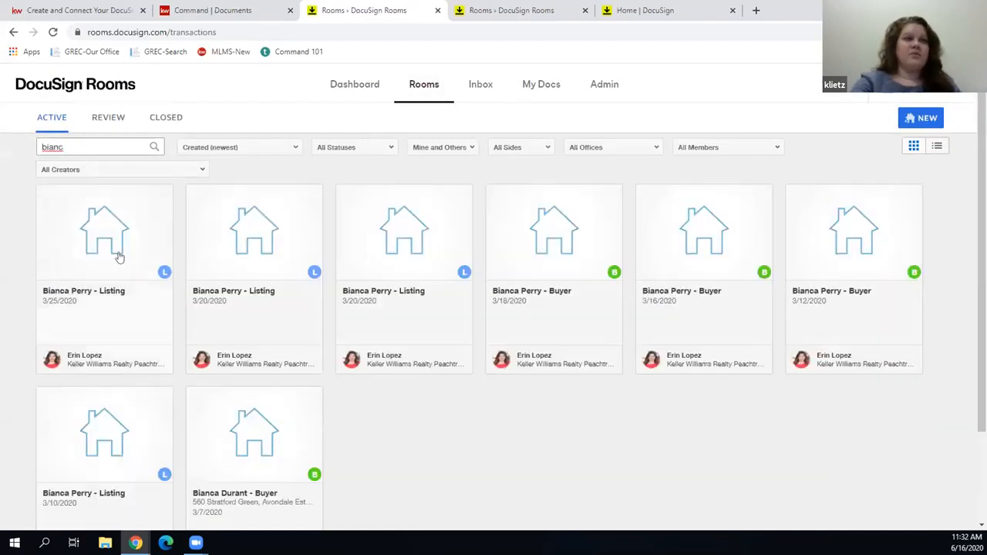
click(118, 255)
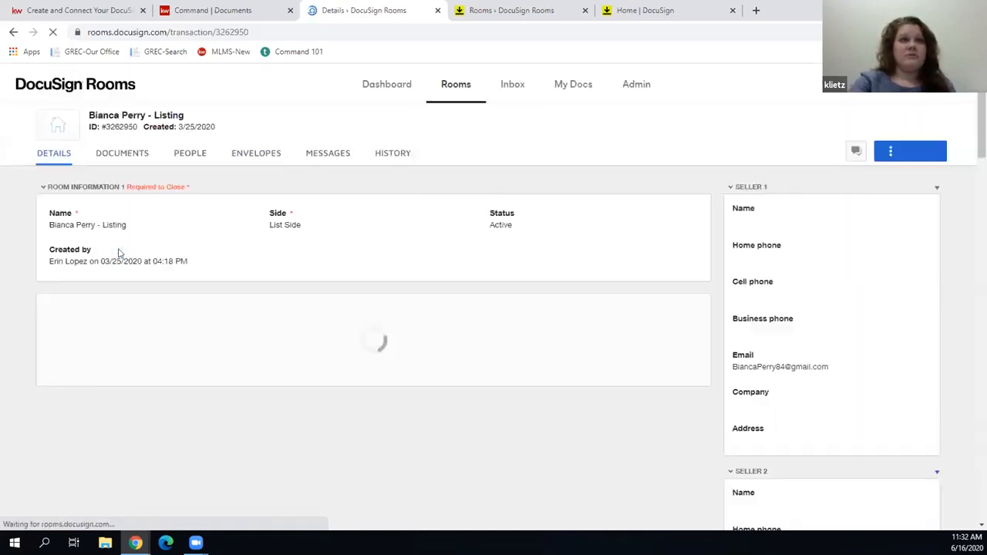
click(129, 158)
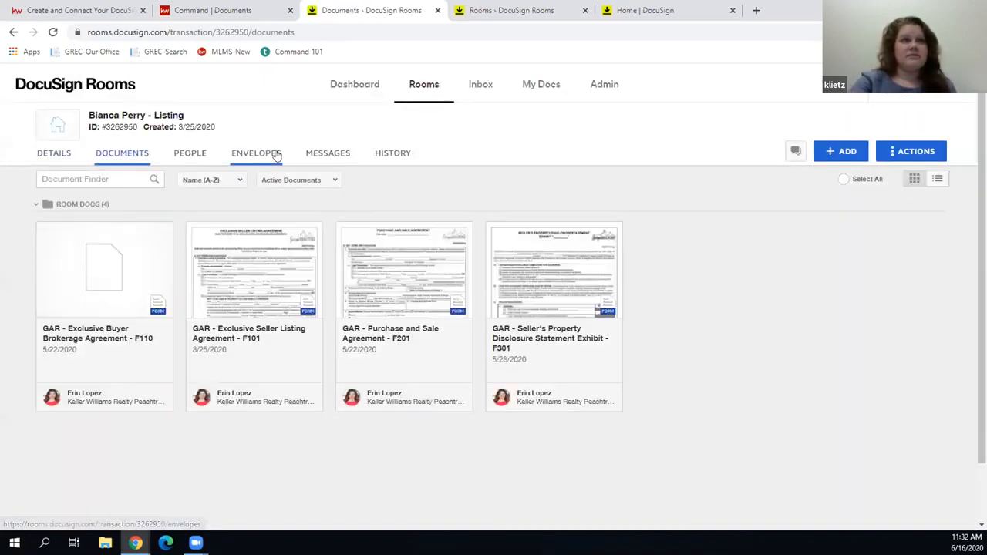
click(276, 156)
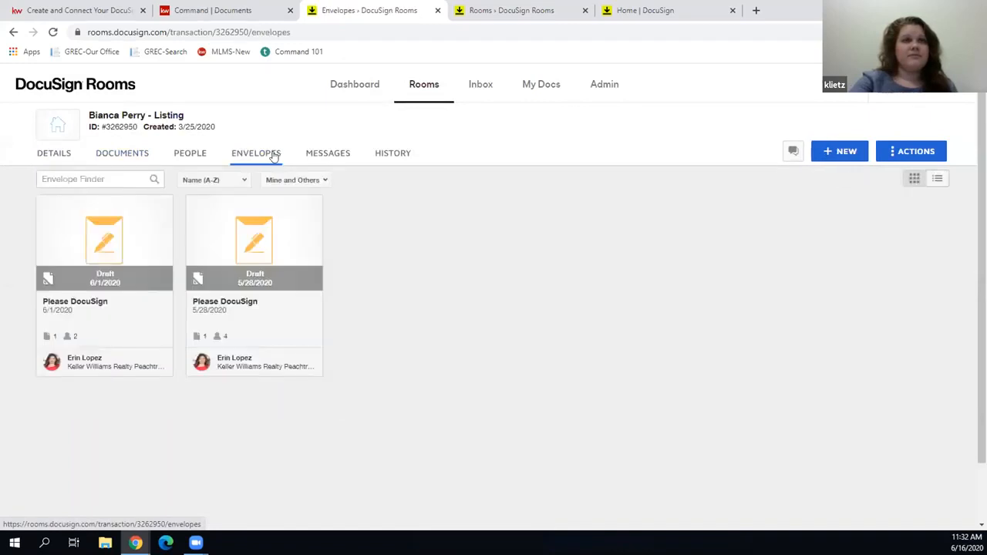
click(13, 31)
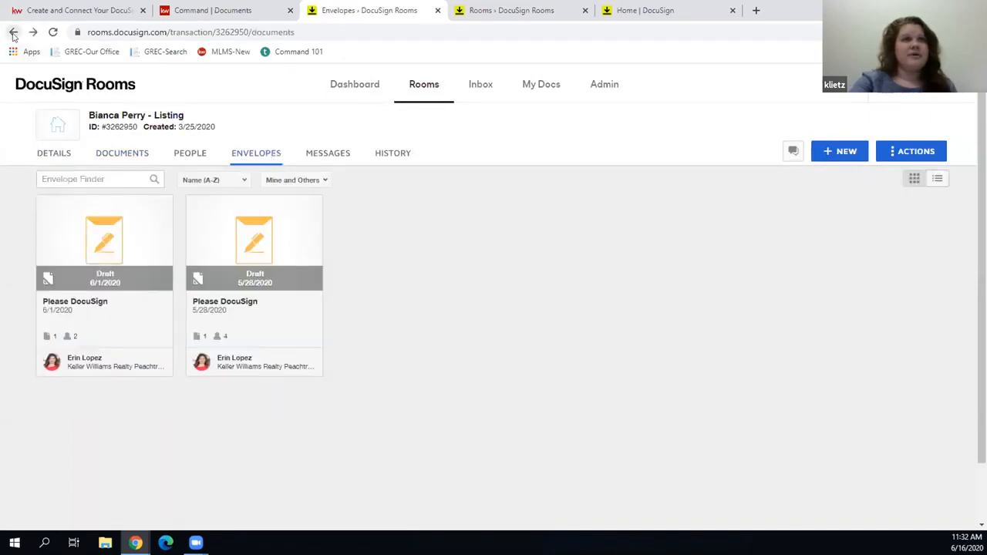
click(13, 32)
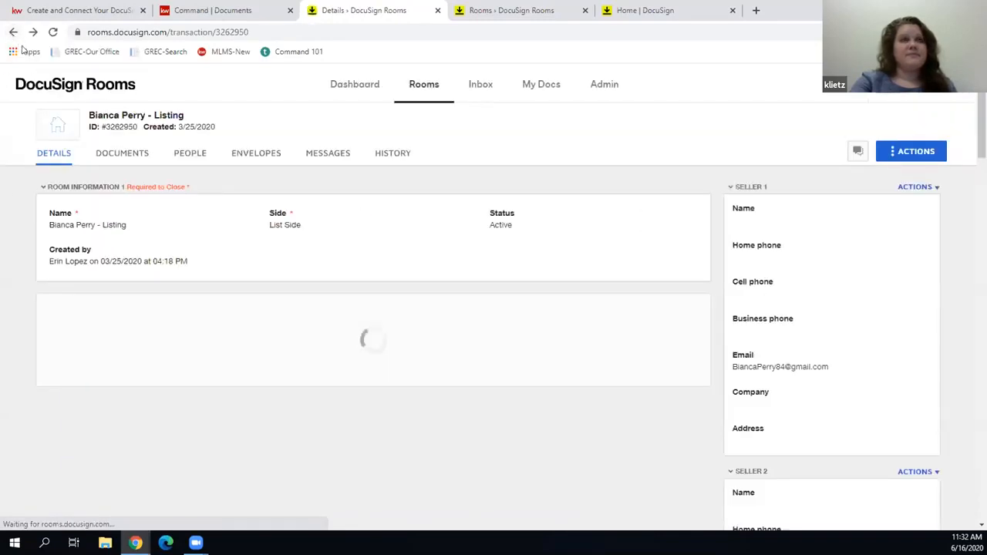
click(13, 31)
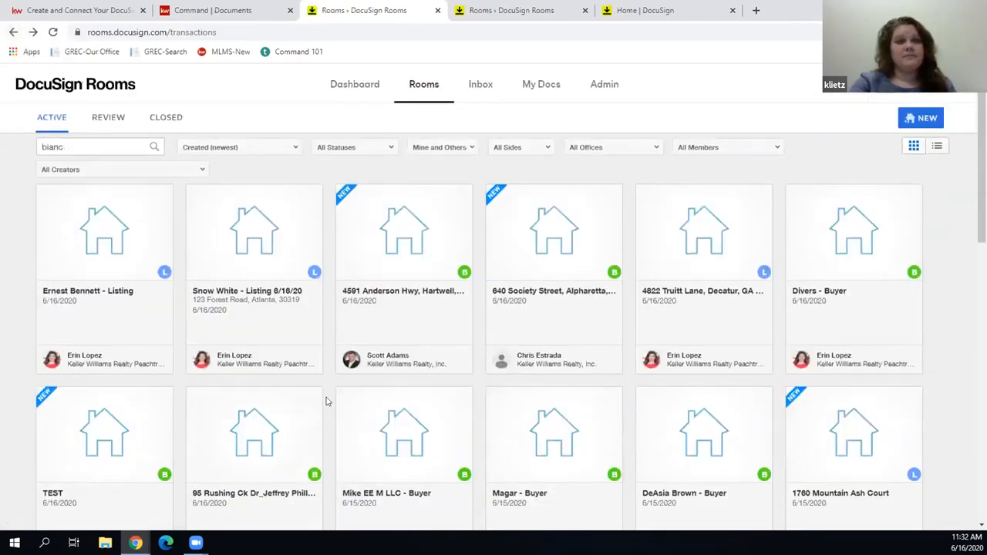
Refine the client-name search and open the Listing room dated 3/20/2020
click(97, 149)
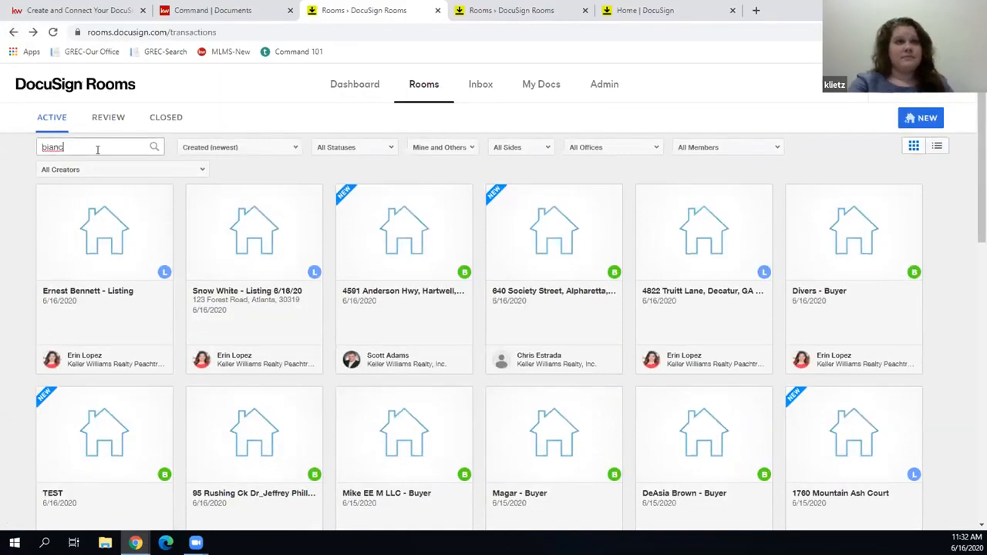
text(a)
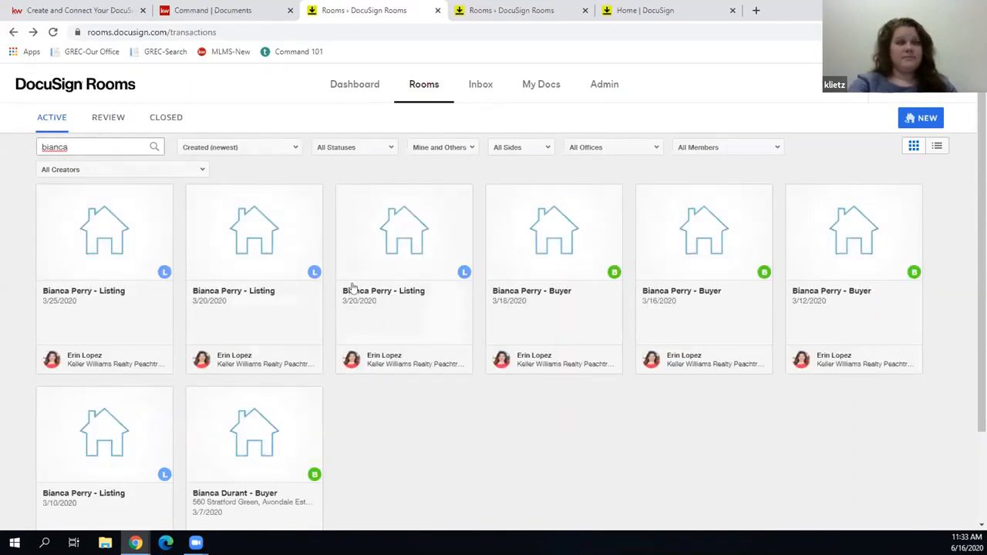
click(409, 299)
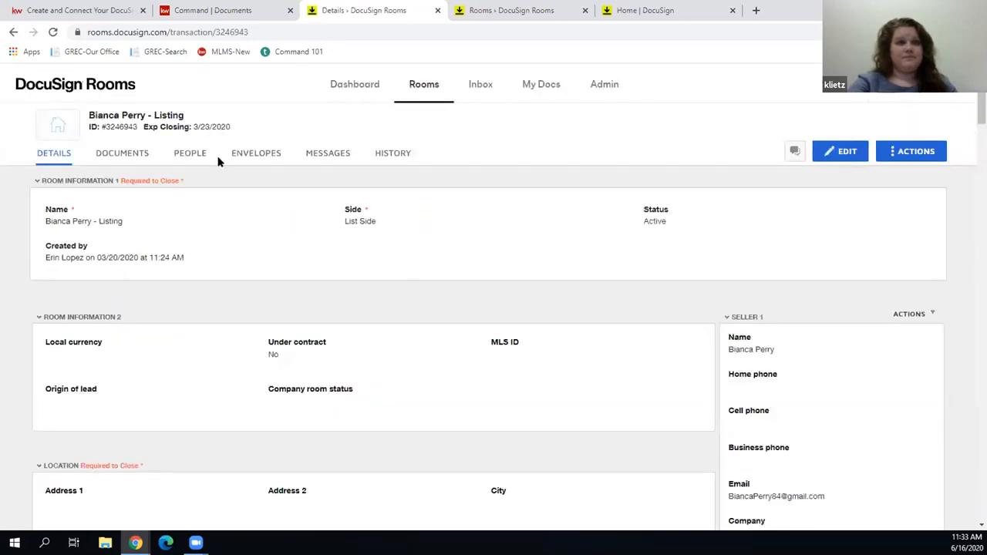
Open the room's 6/3/2020 Please DocuSign envelope and review its MORE actions
click(252, 158)
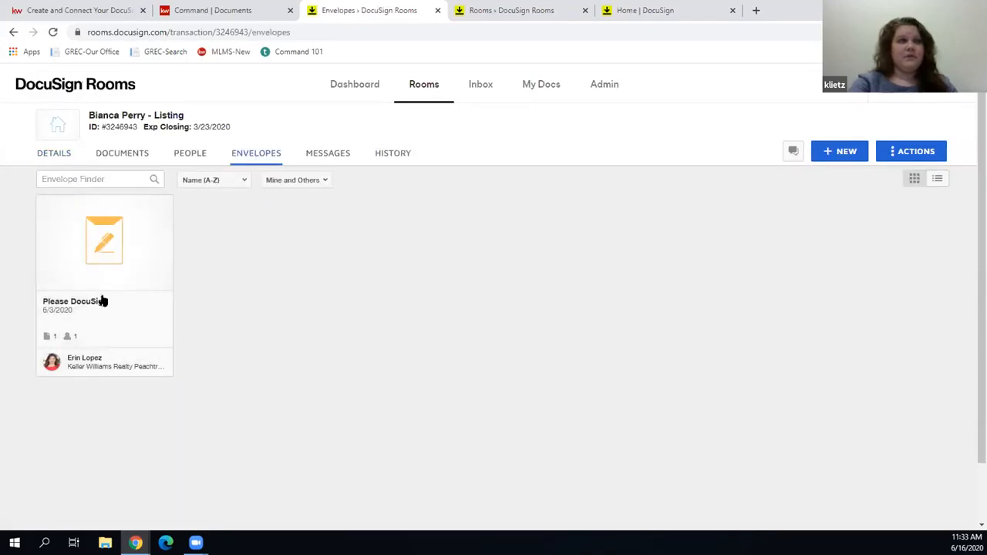
click(113, 264)
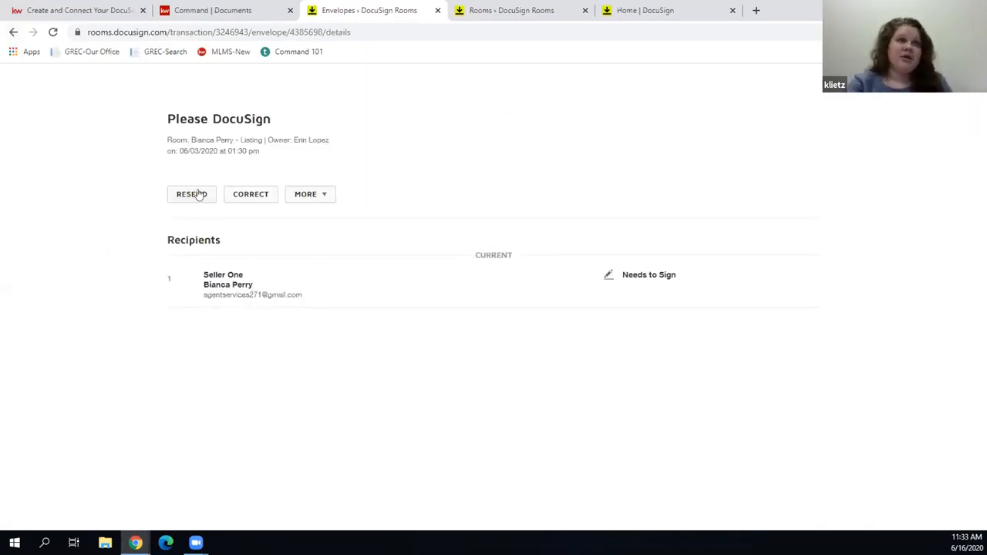
click(325, 196)
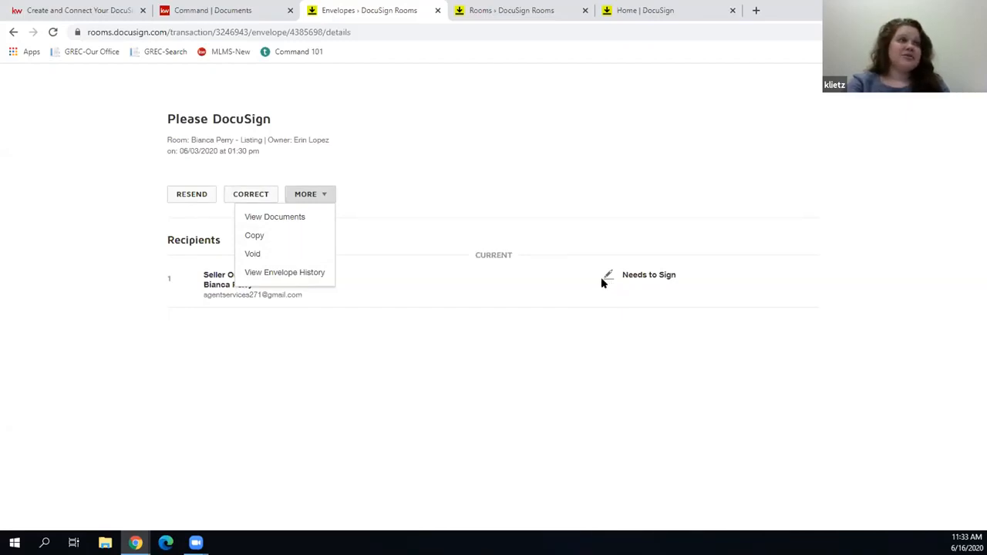
click(141, 304)
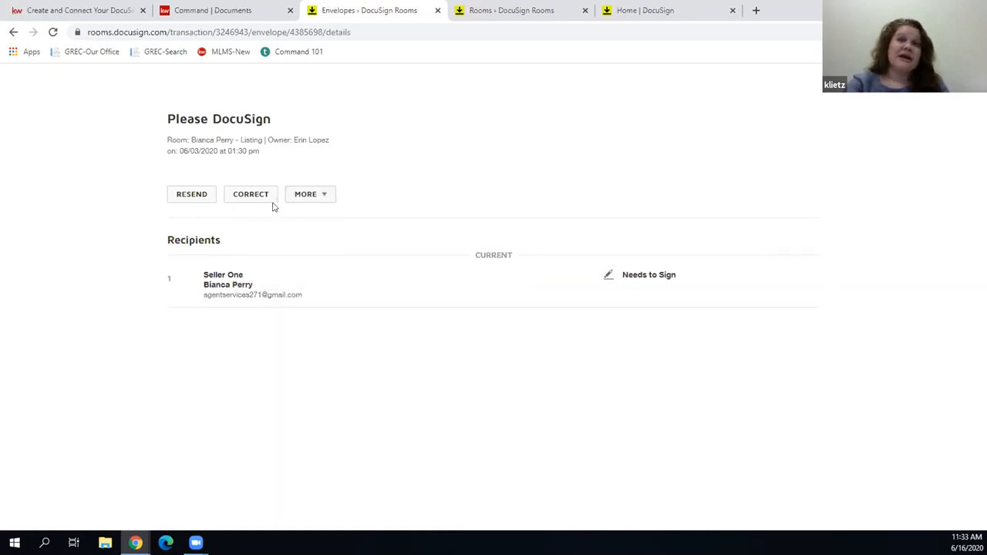
click(325, 194)
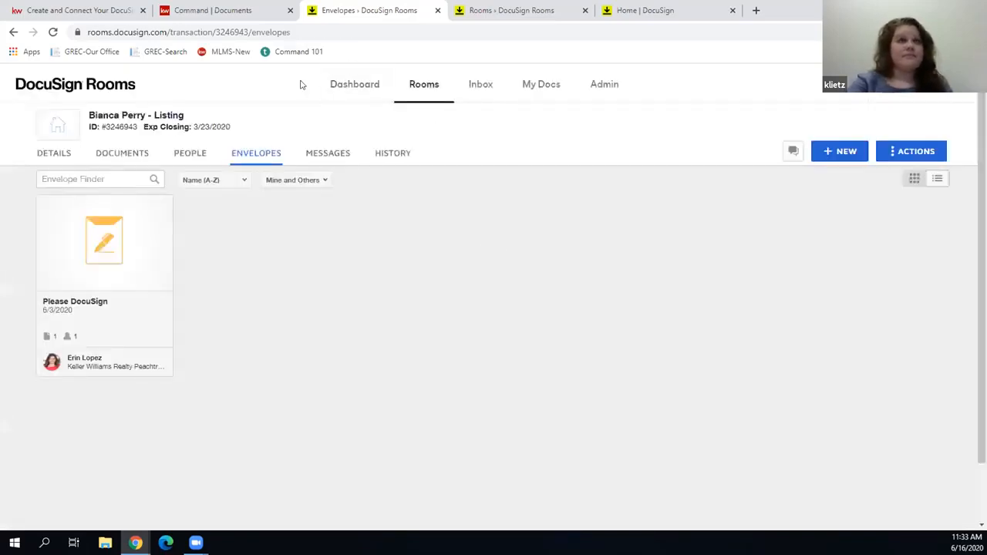
Review the room's F301 Seller's Property Disclosure document, then switch to Command Documents
click(114, 152)
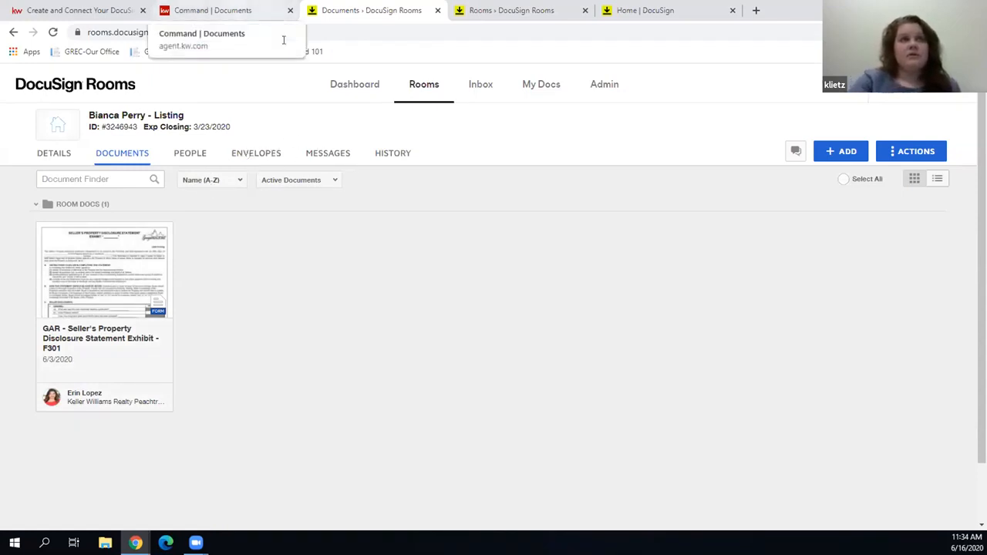
click(282, 11)
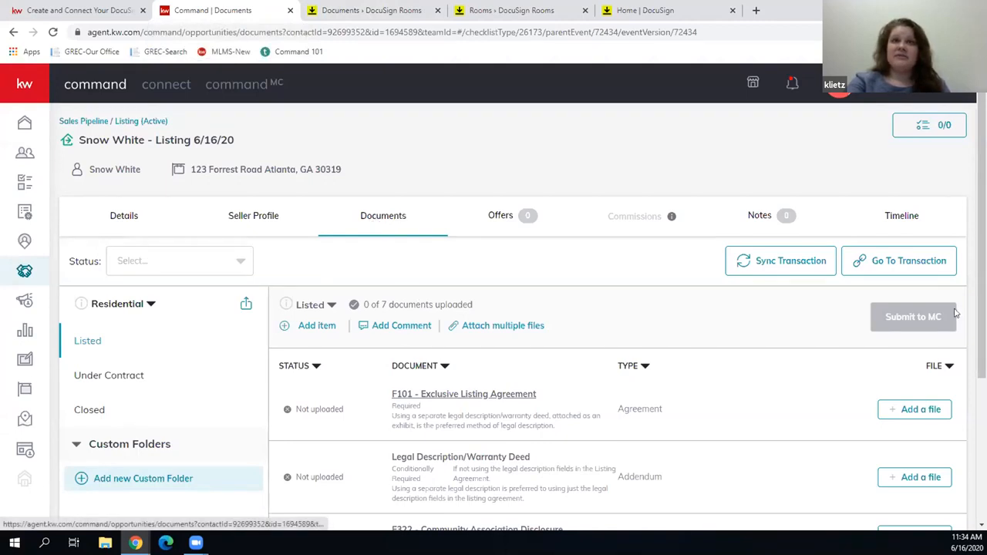
Go to the linked 6/16/20 transaction room with documents F322, F101 and F301
click(905, 260)
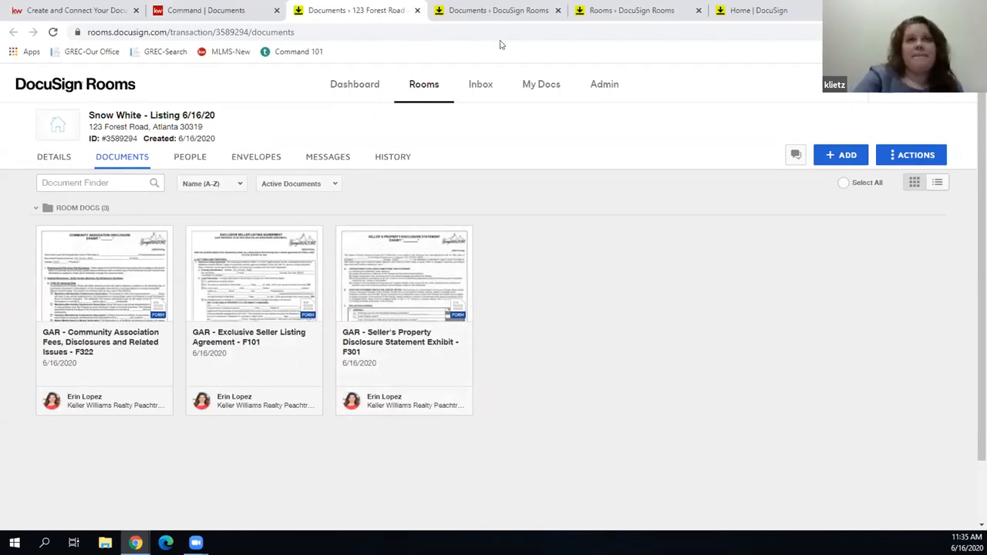
Close the extra Rooms list and switch from the room to the eSignature home page
key(ctrl+5)
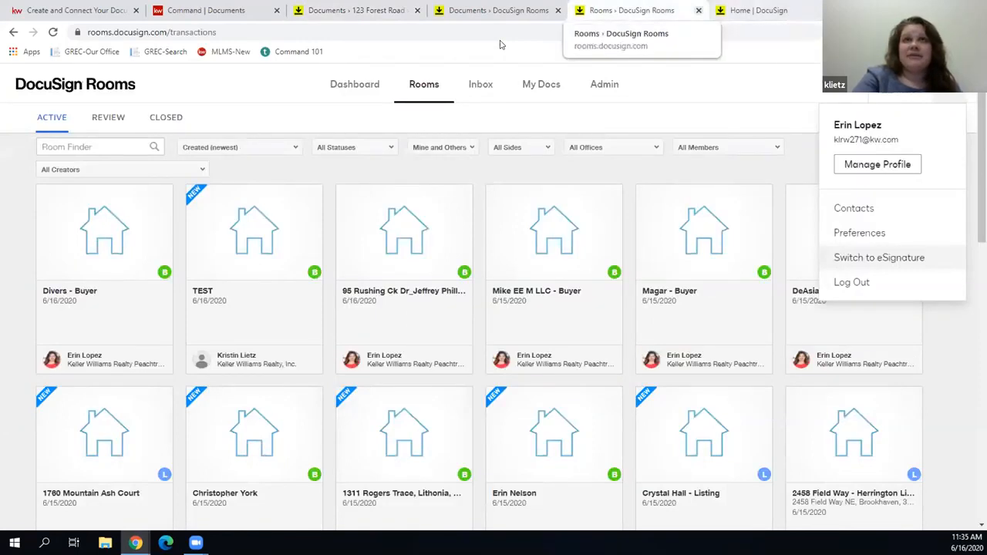
key(ctrl+w)
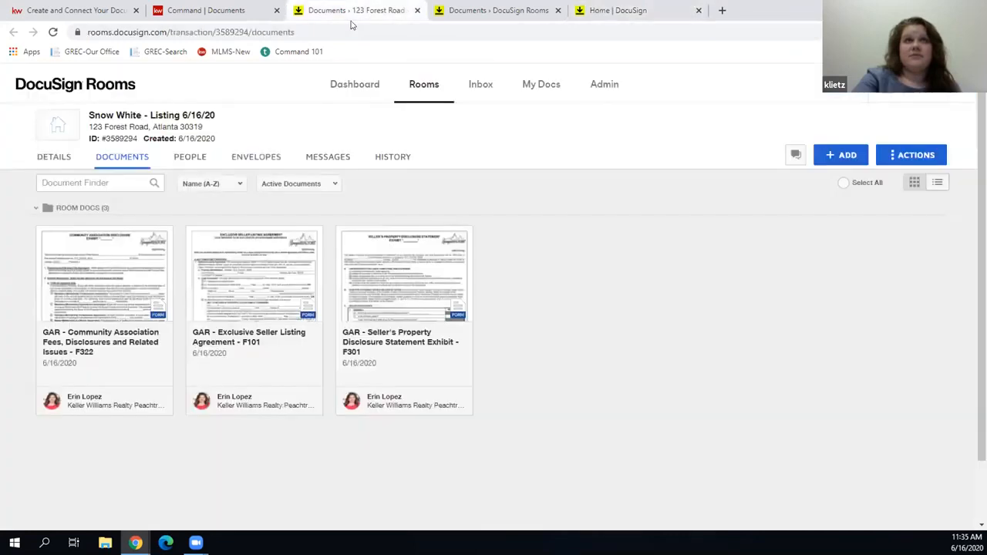
click(351, 19)
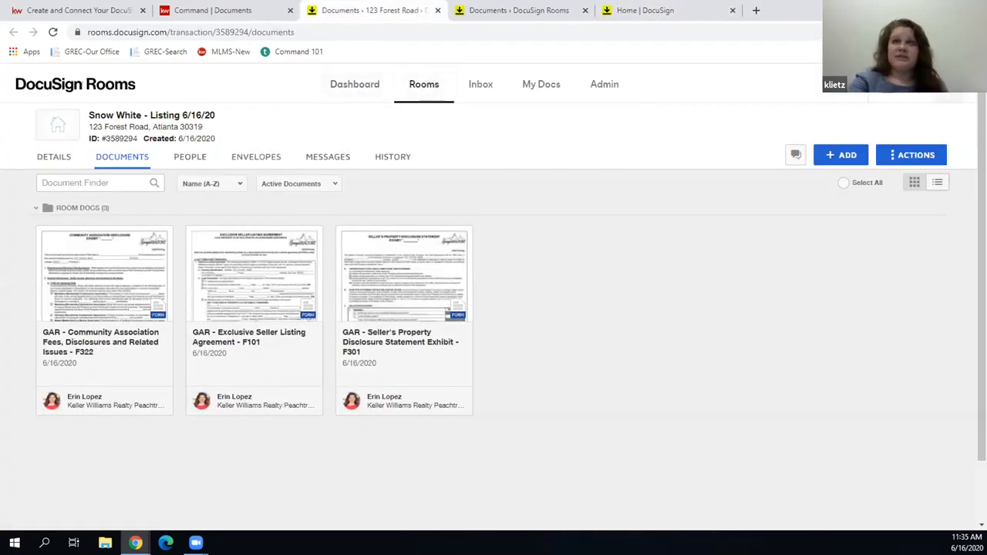
click(949, 85)
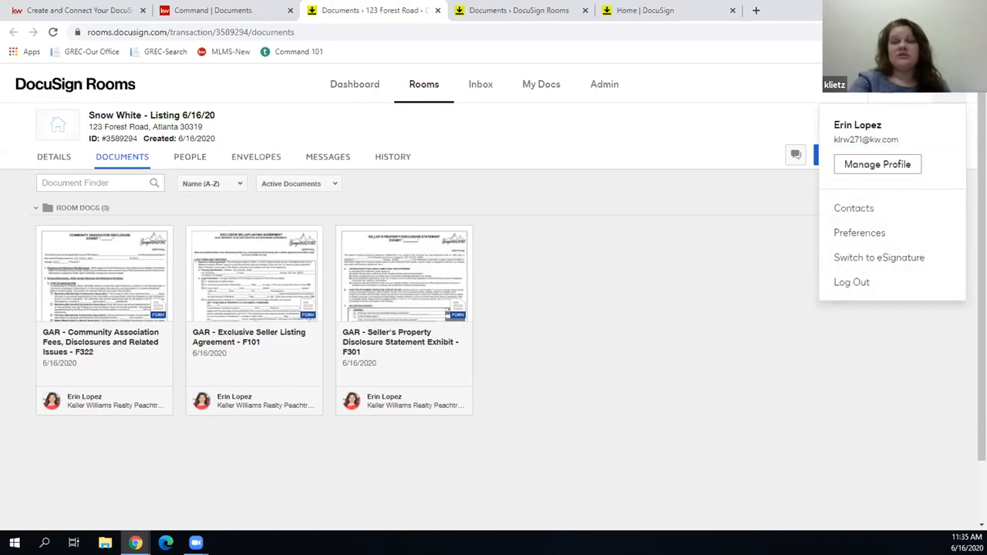
click(894, 259)
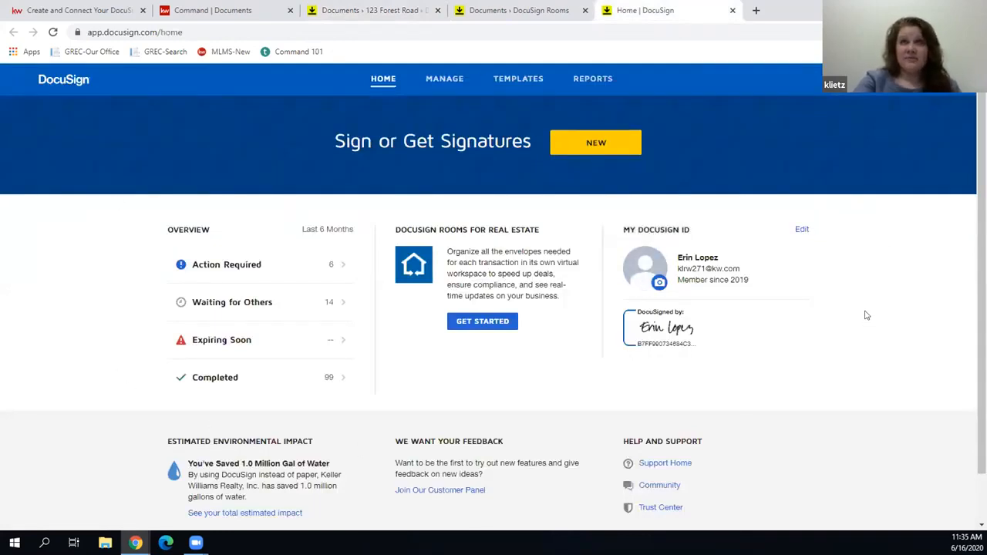
Go to My Templates and bring up the NEW creation options
click(518, 78)
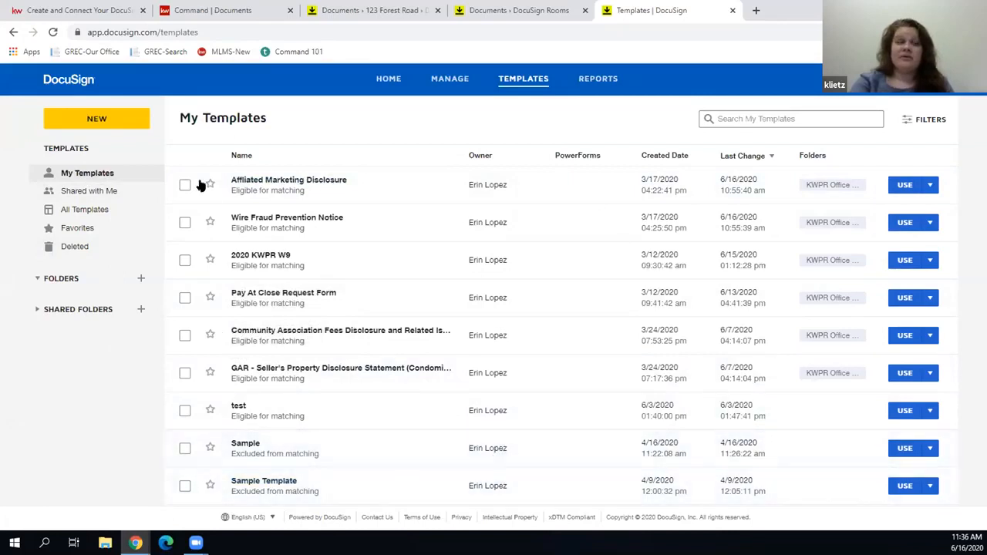
click(124, 121)
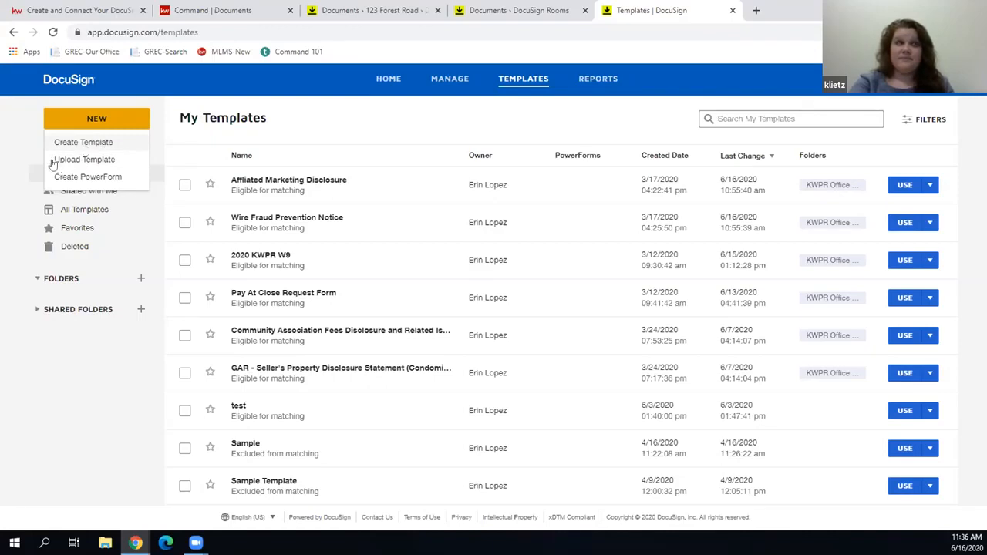
Create a new template and name it 'Test 1'
click(100, 146)
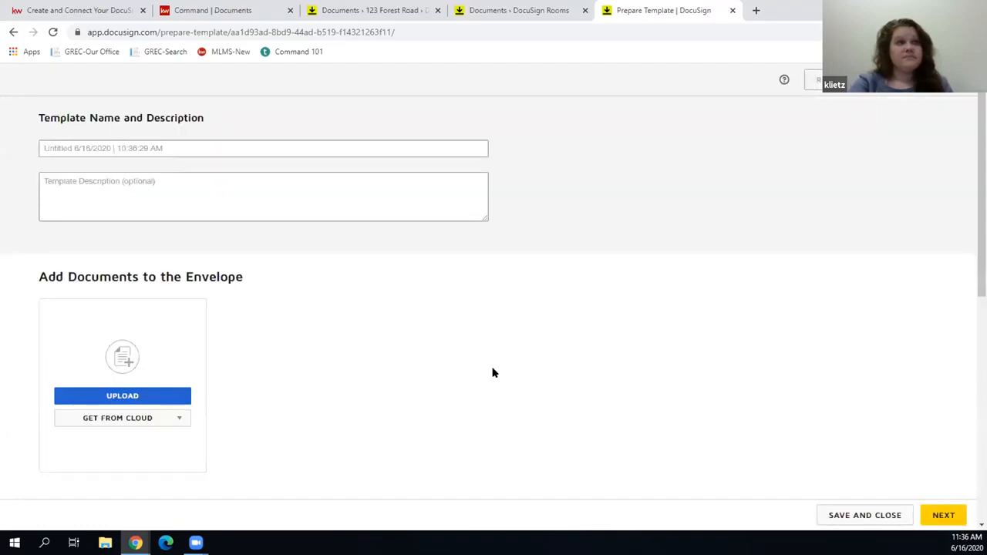
click(99, 148)
text(Te)
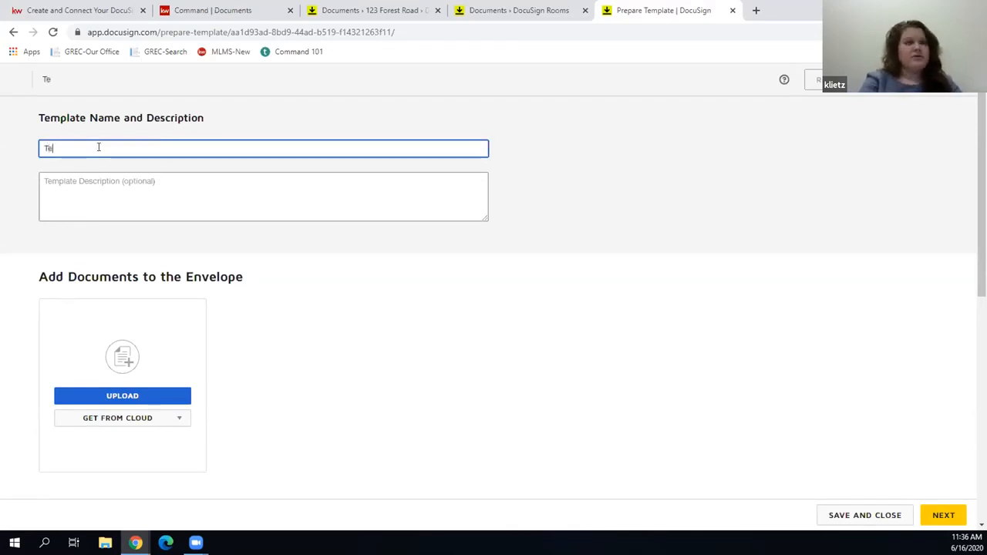
text(st 1)
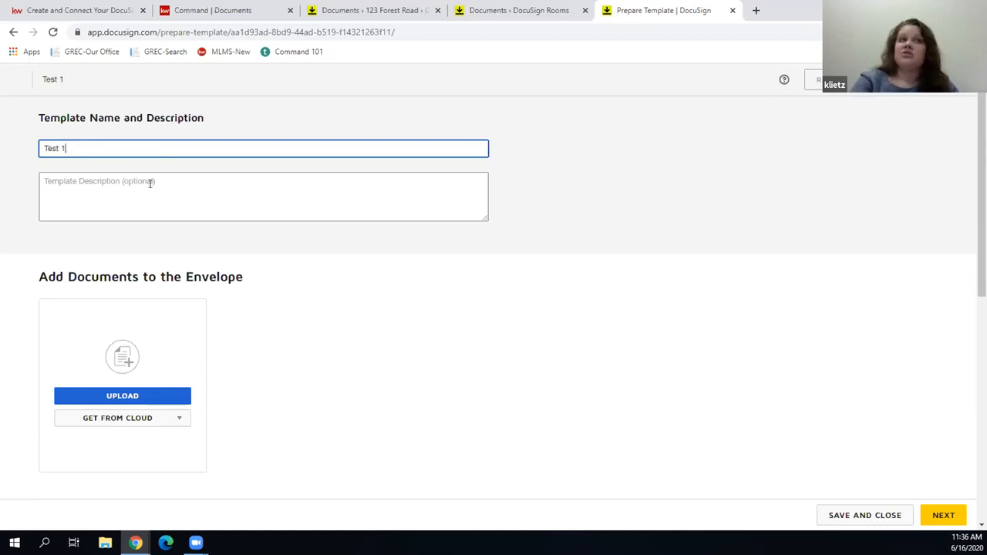
scroll(251, 366, down, 1)
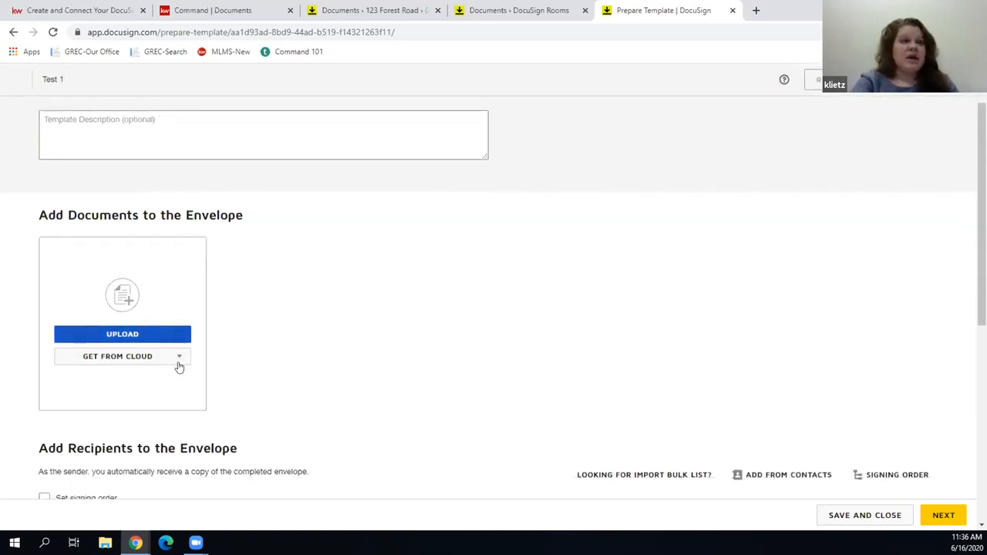
Upload 'Get All Your Docs in a Row.pdf' from the Documents folder into the template
click(158, 334)
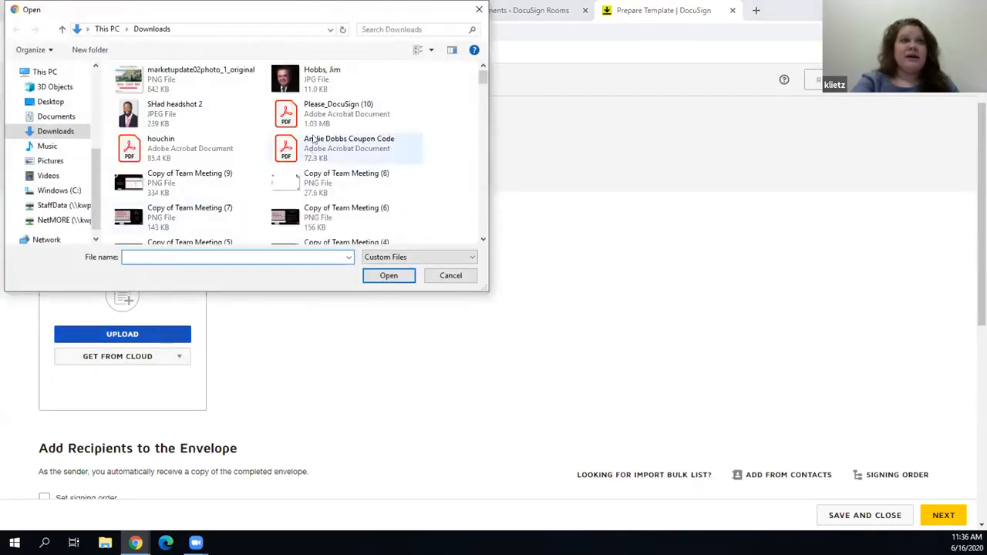
scroll(443, 138, down, 2)
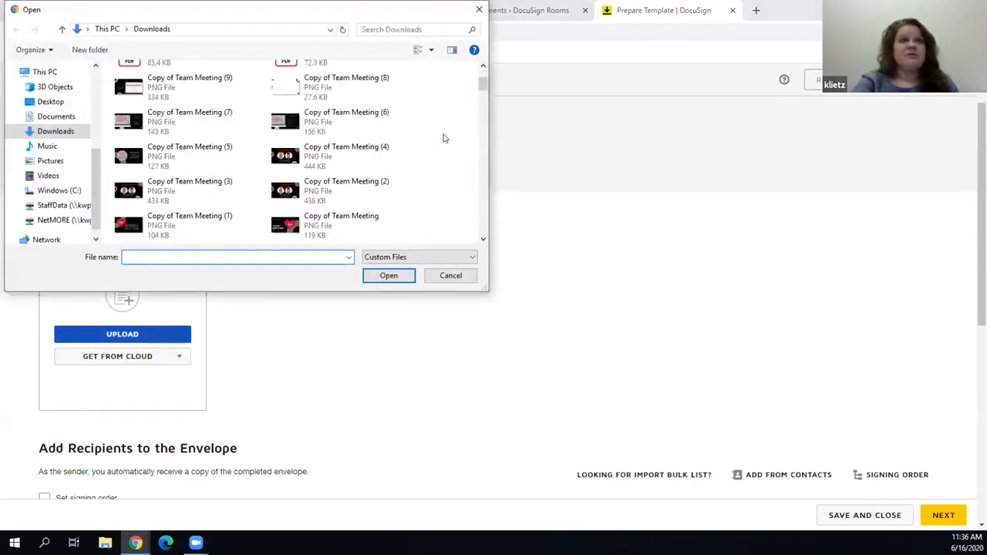
click(47, 117)
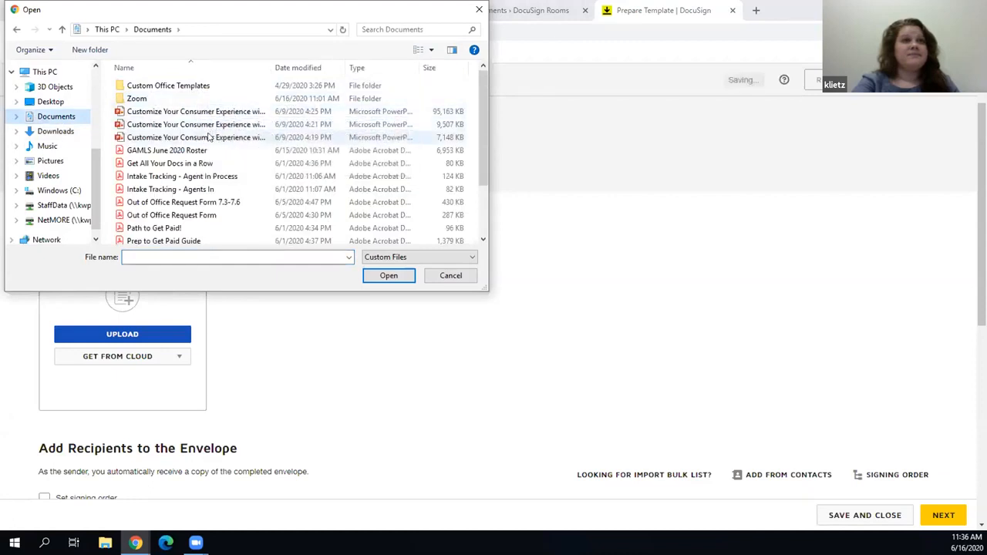
click(193, 163)
click(390, 276)
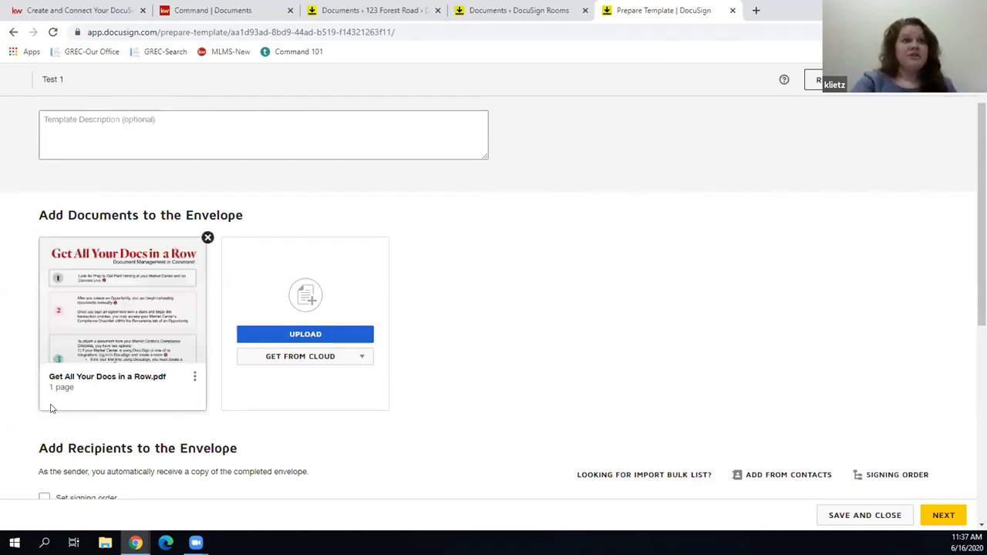
Enter the 'Seller One' role, add a second recipient, and name its role 'Seller Two'
scroll(165, 353, down, 3)
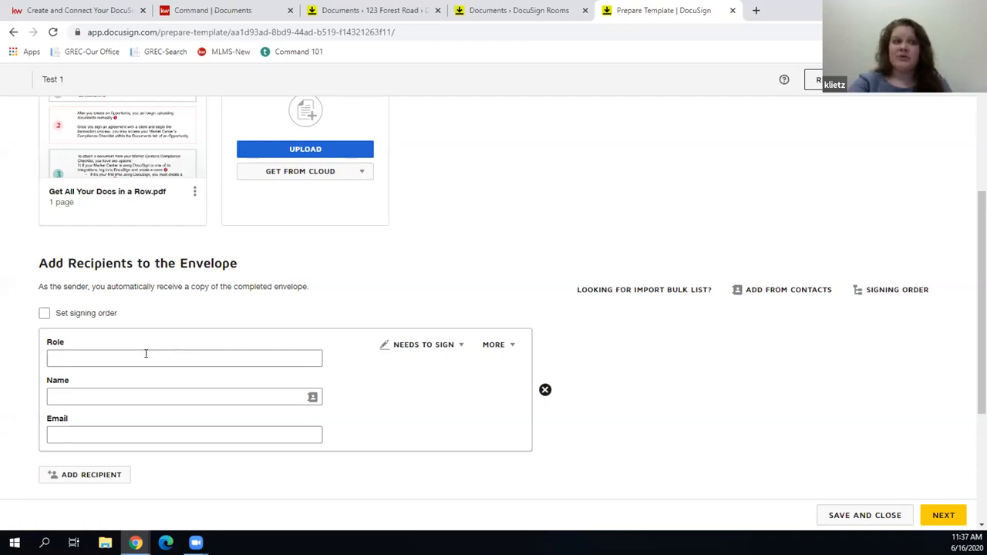
click(146, 353)
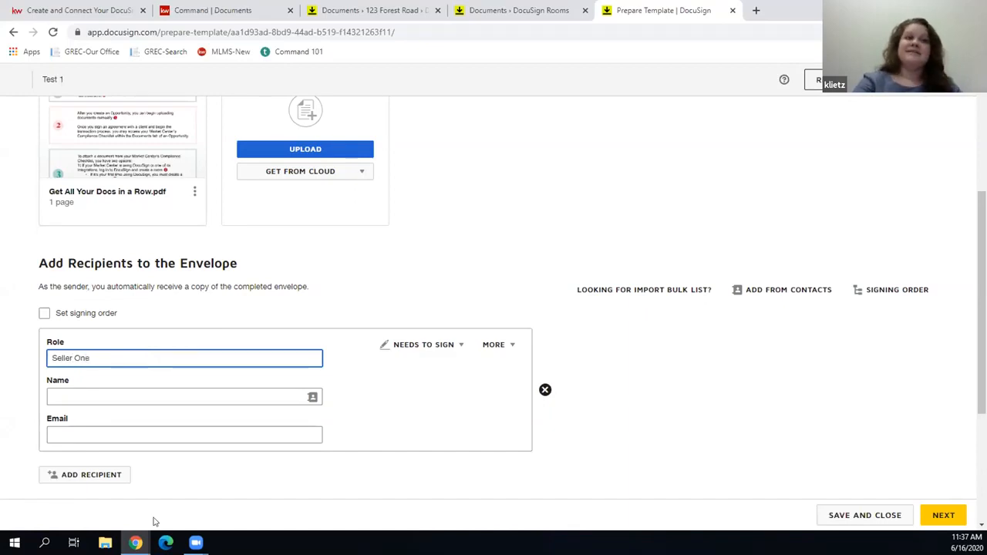
click(83, 475)
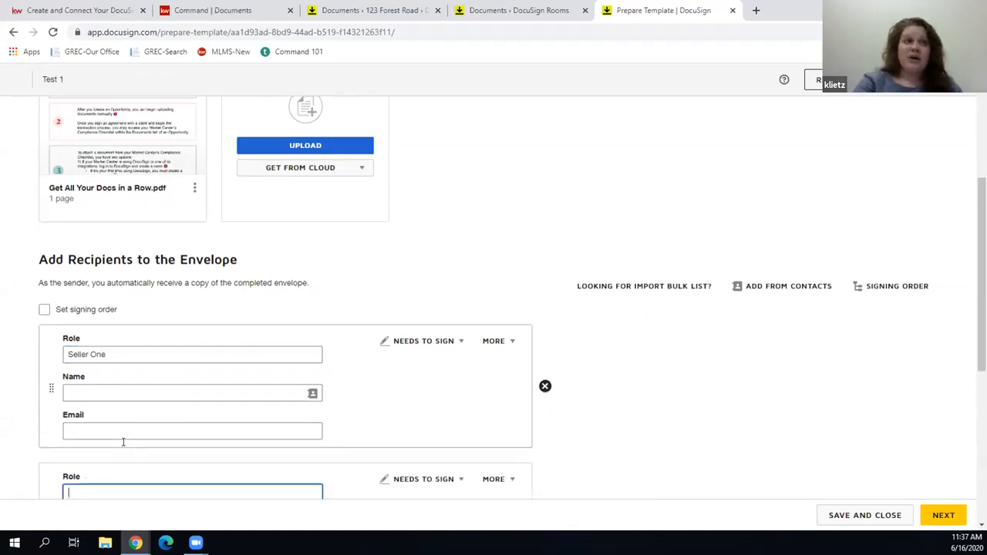
text(Seller Two)
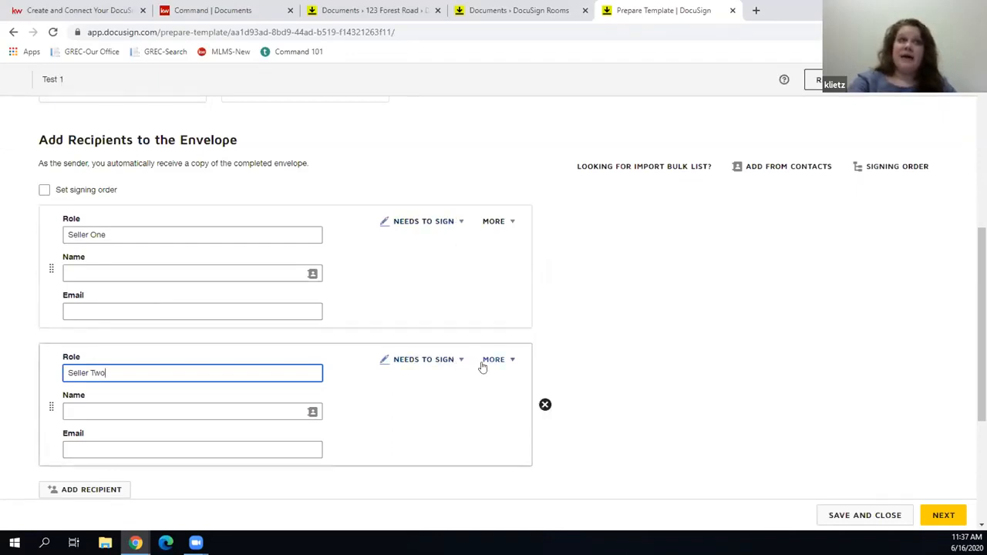
click(44, 190)
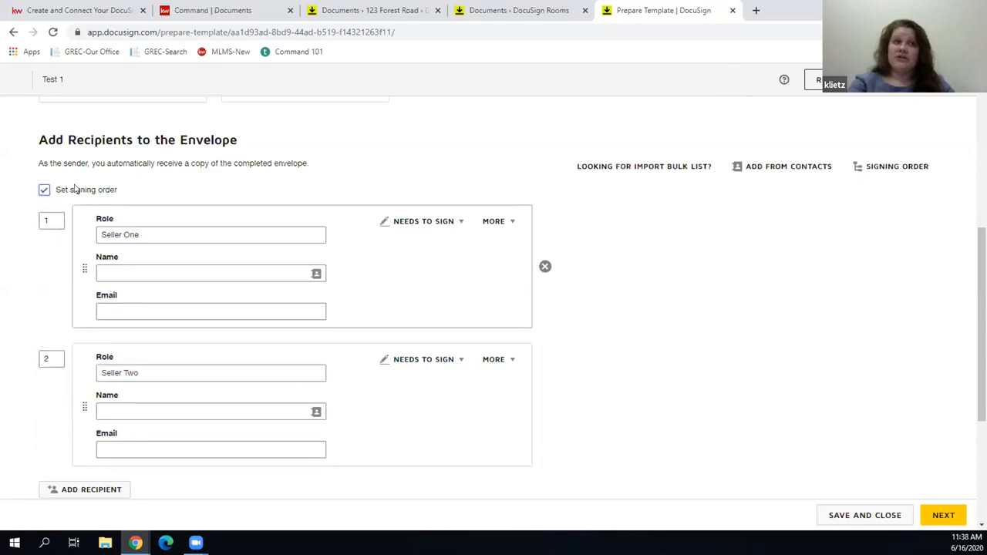
click(44, 189)
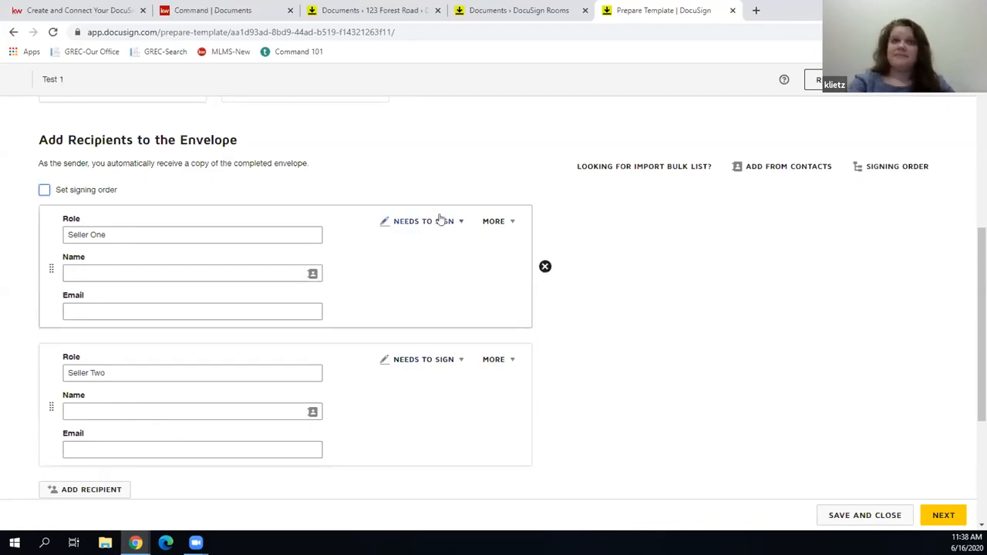
scroll(439, 220, down, 2)
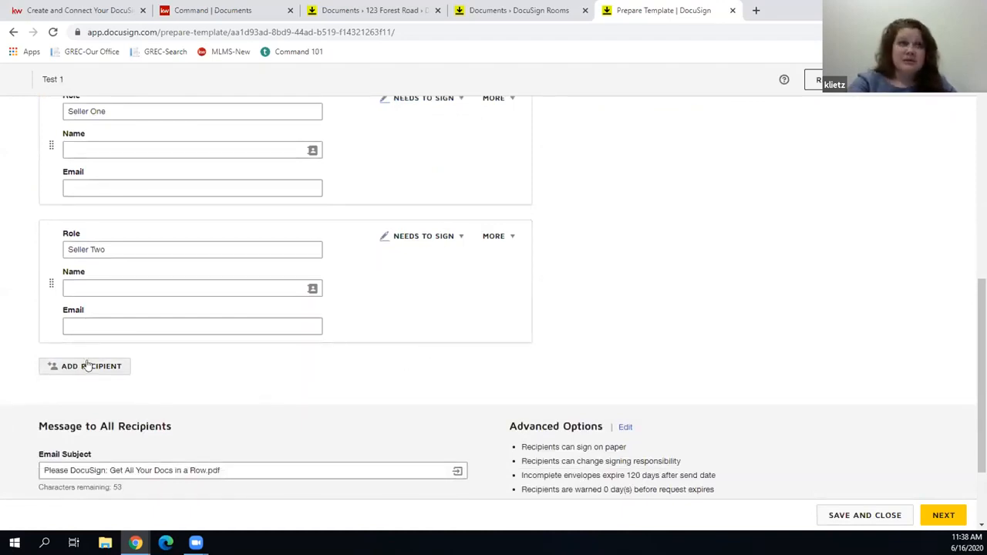
scroll(88, 366, up, 2)
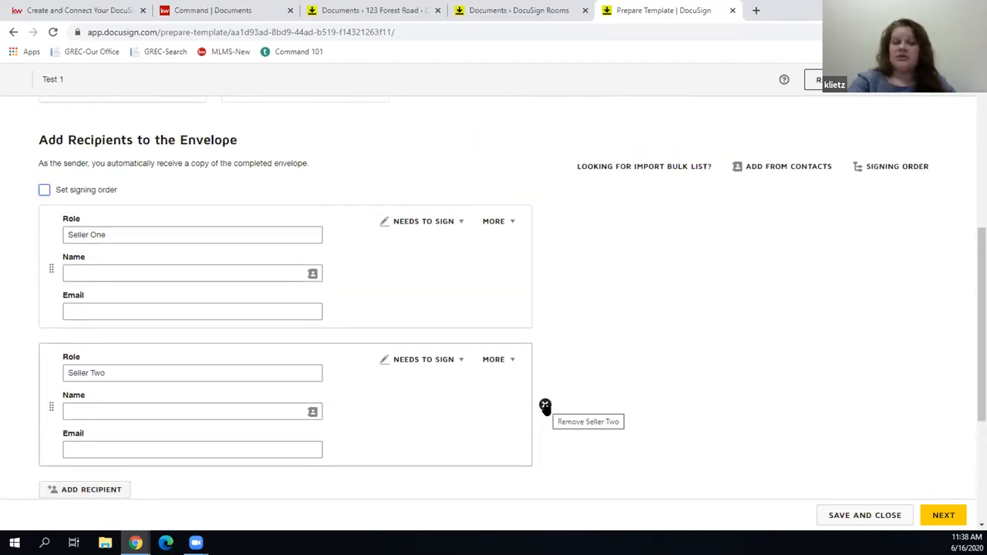
Delete '.pdf' from the end of the email subject so it ends with 'in a Row'
scroll(545, 406, down, 3)
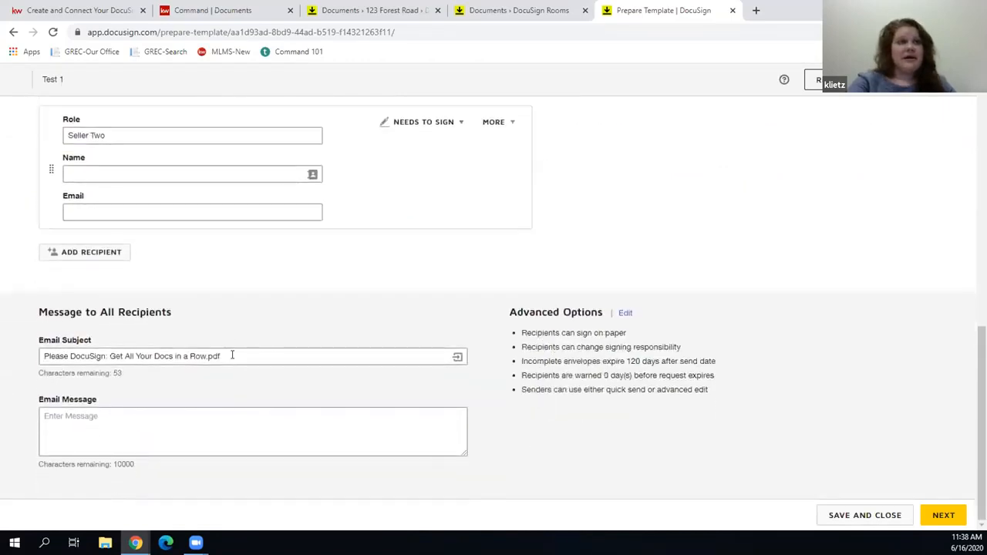
drag(226, 356, 204, 354)
key(BackSpace)
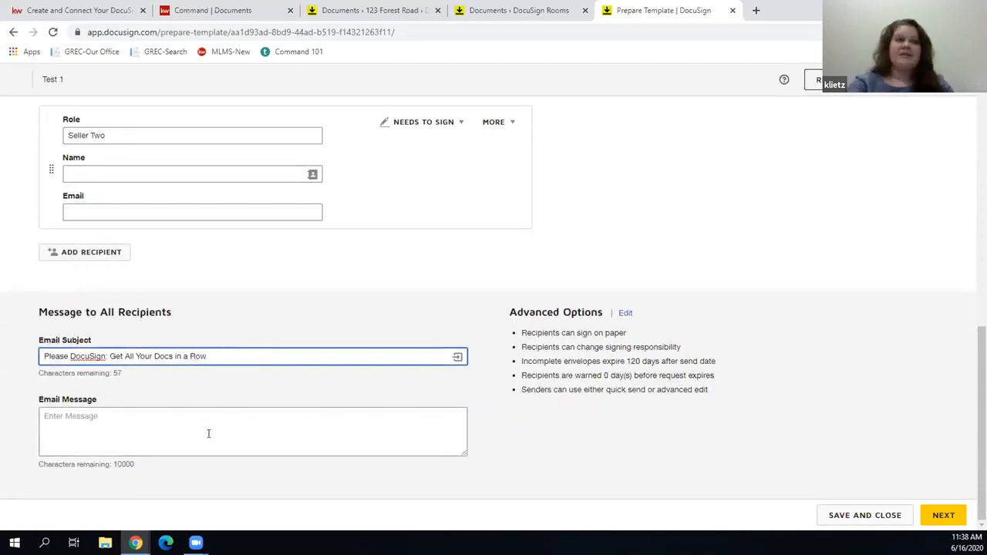
click(81, 416)
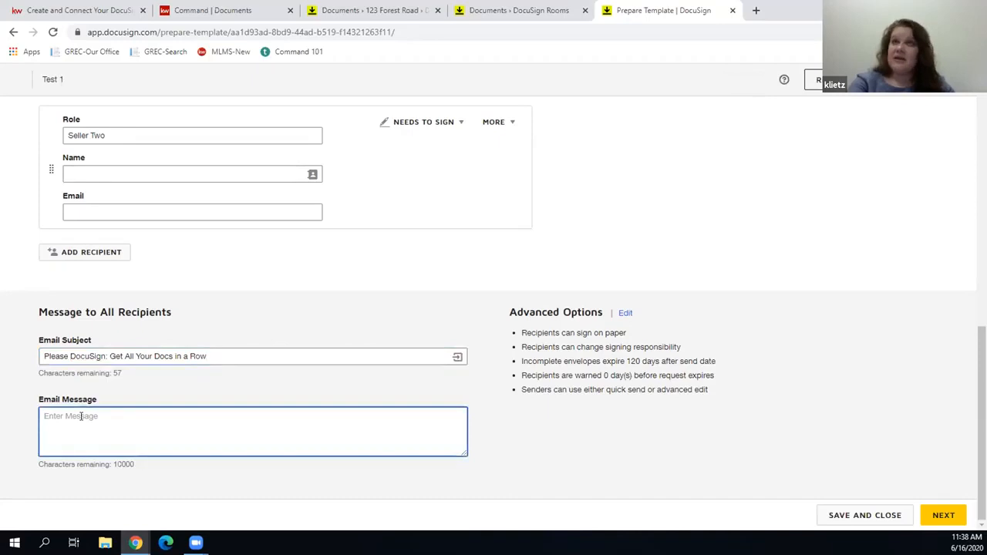
scroll(813, 391, up, 10)
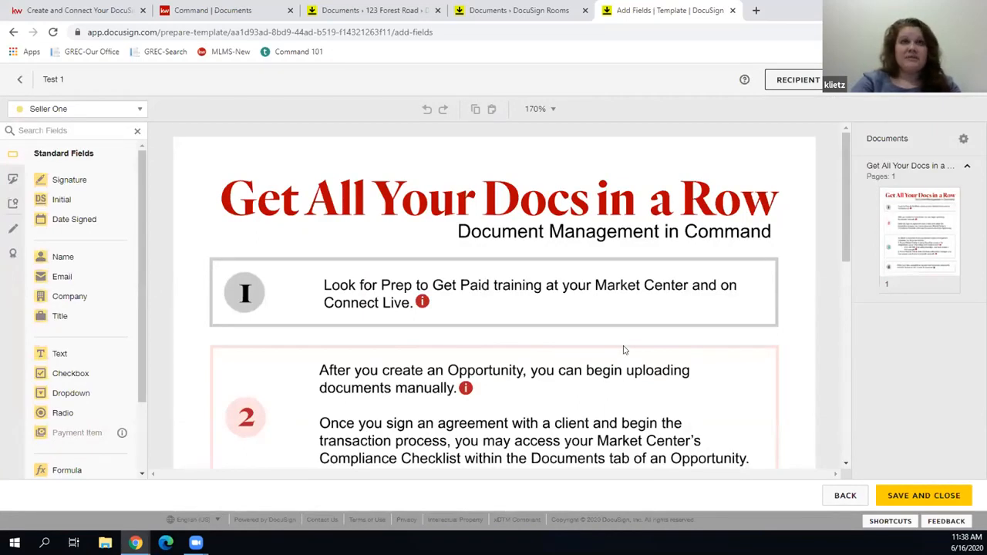
Keep Seller One as the recipient and drop a required Initial field below the FAQs box
scroll(625, 350, down, 8)
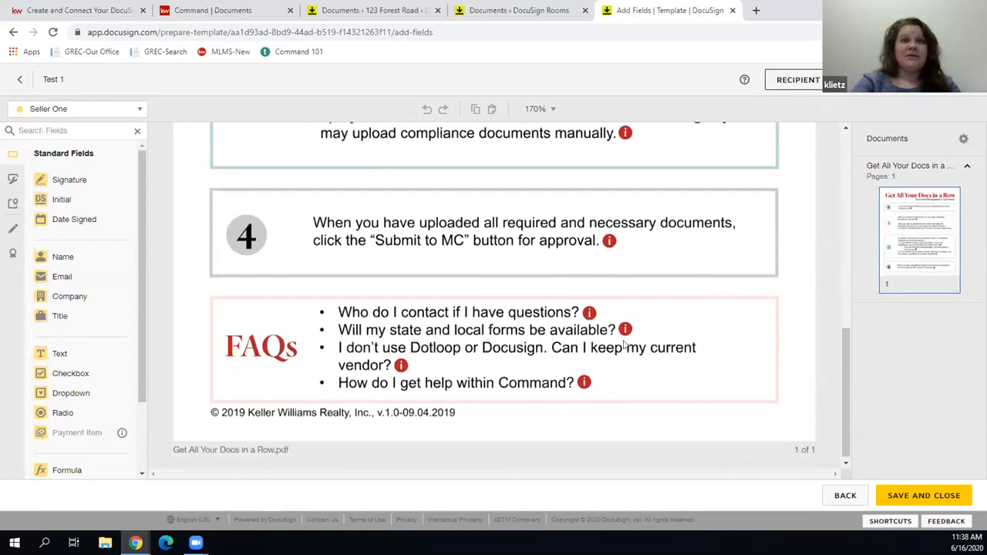
scroll(624, 347, up, 4)
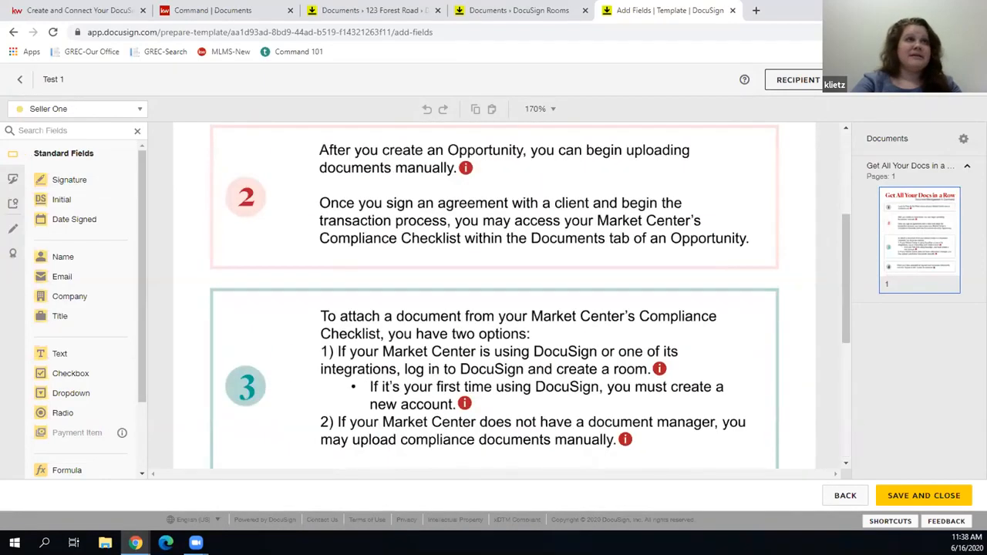
click(117, 113)
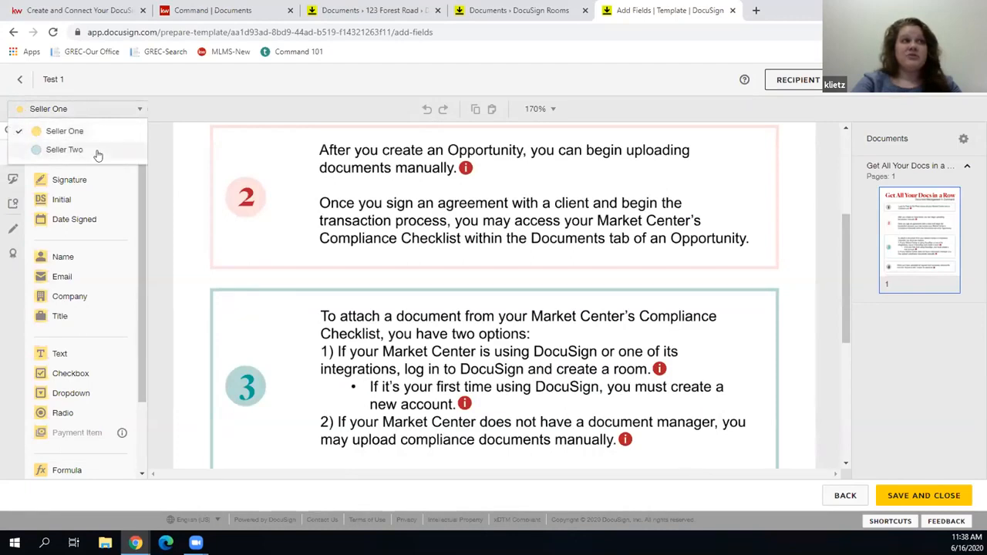
click(187, 145)
scroll(341, 280, down, 4)
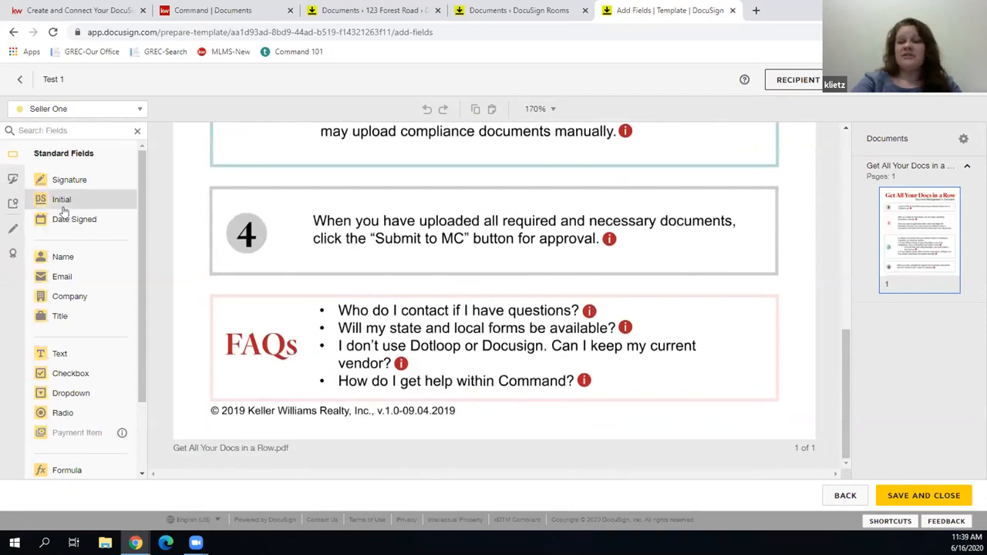
drag(58, 202, 697, 404)
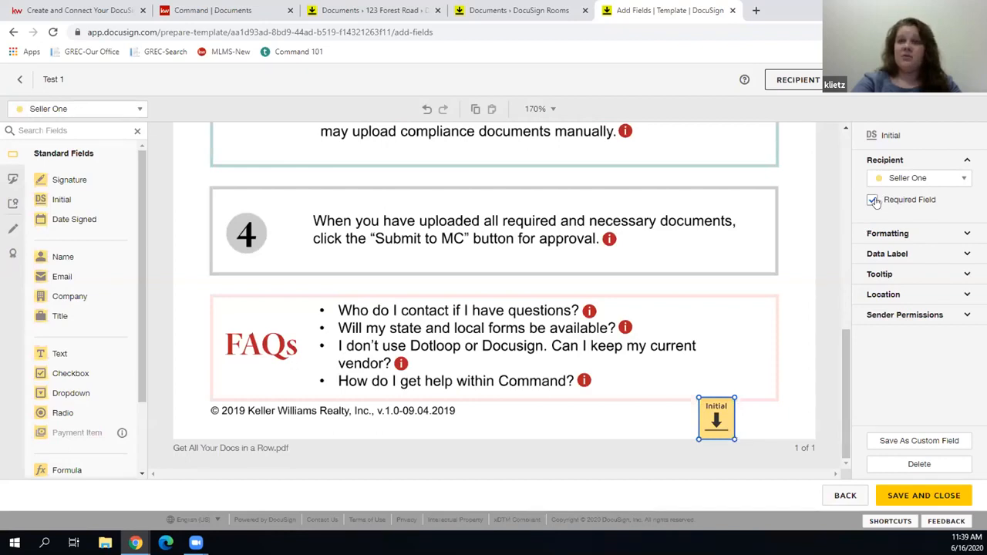
Try placing an Initial field for Seller Two beside the first, then delete the misplaced one
click(31, 108)
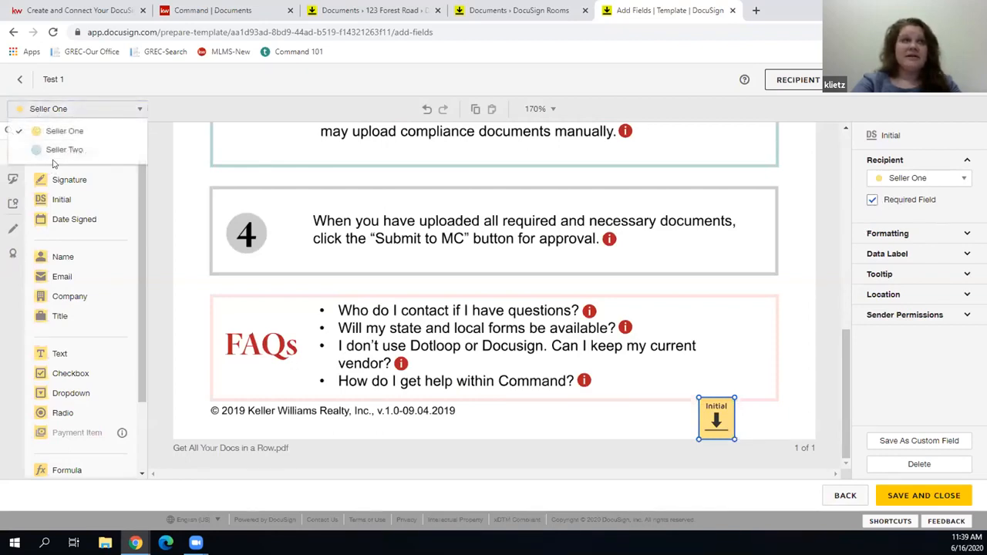
click(54, 151)
click(46, 180)
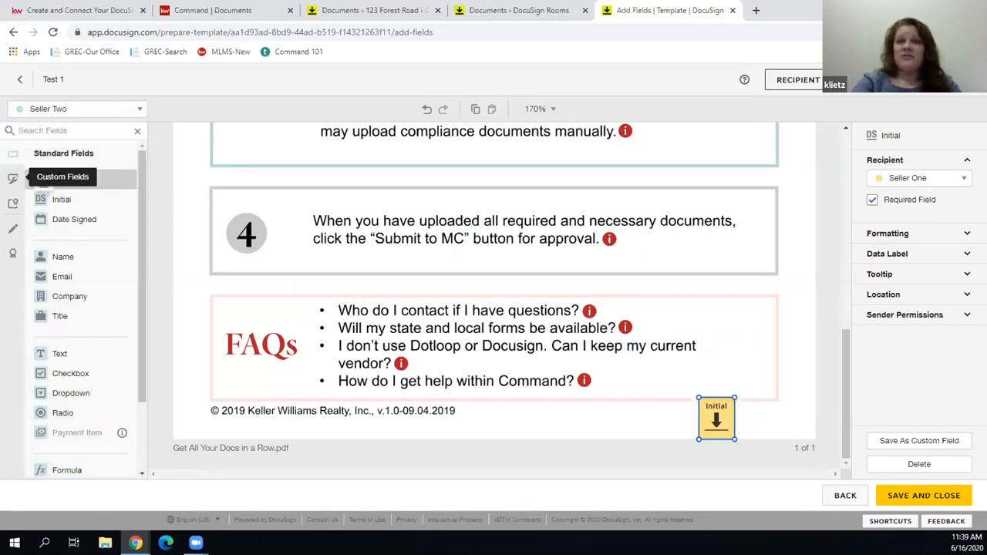
click(47, 199)
click(745, 401)
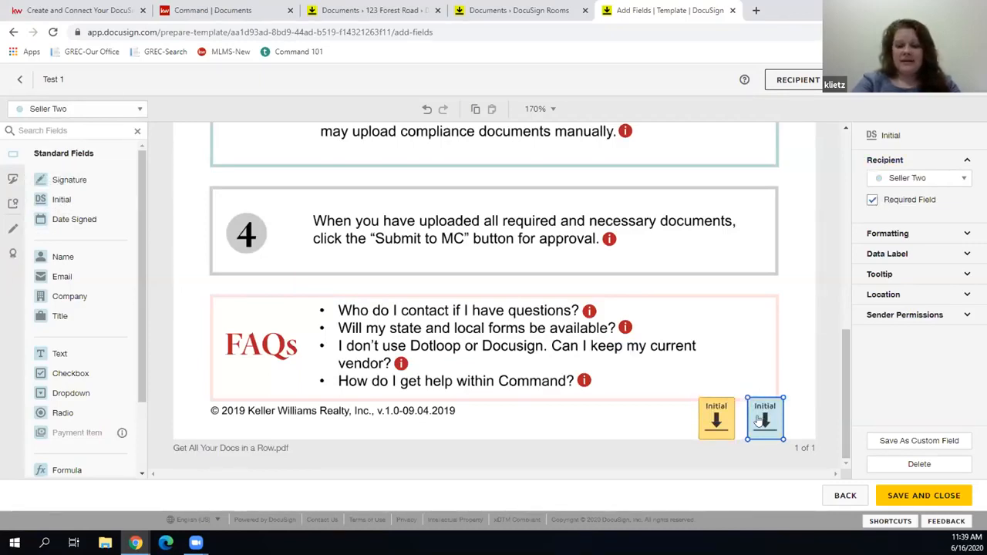
key(Delete)
Drag a second Initial field beside the first, assign it to Seller Two, and nudge it left
click(140, 109)
click(65, 131)
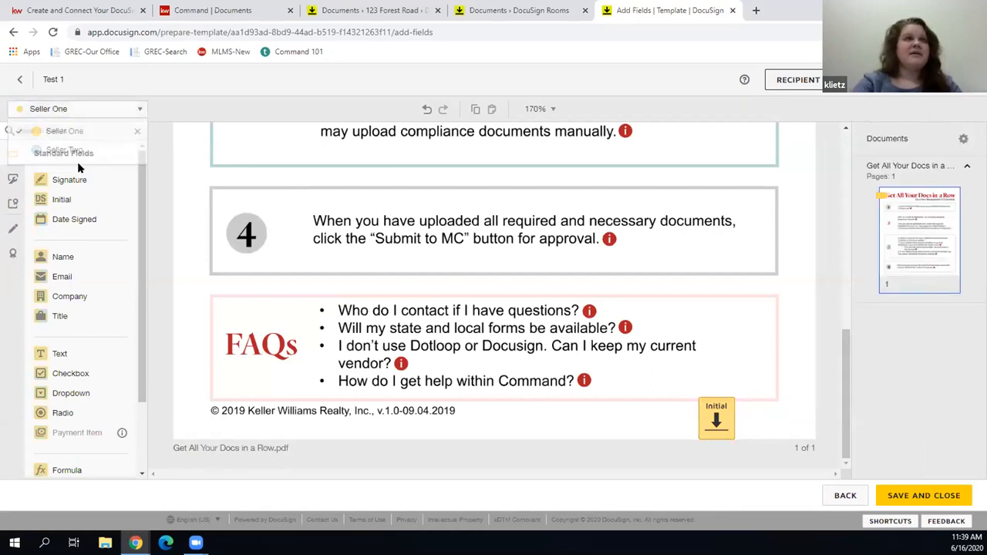
drag(54, 201, 754, 403)
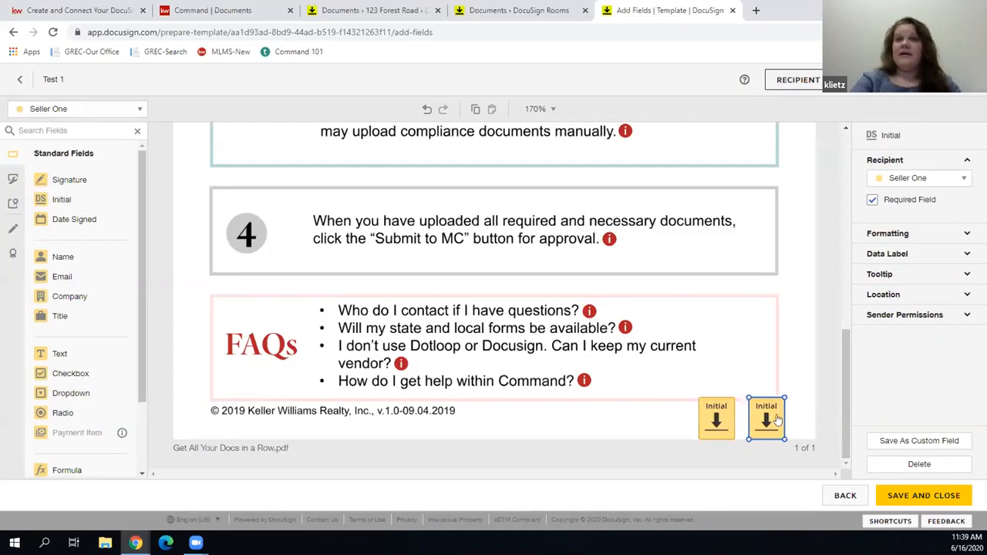
click(948, 177)
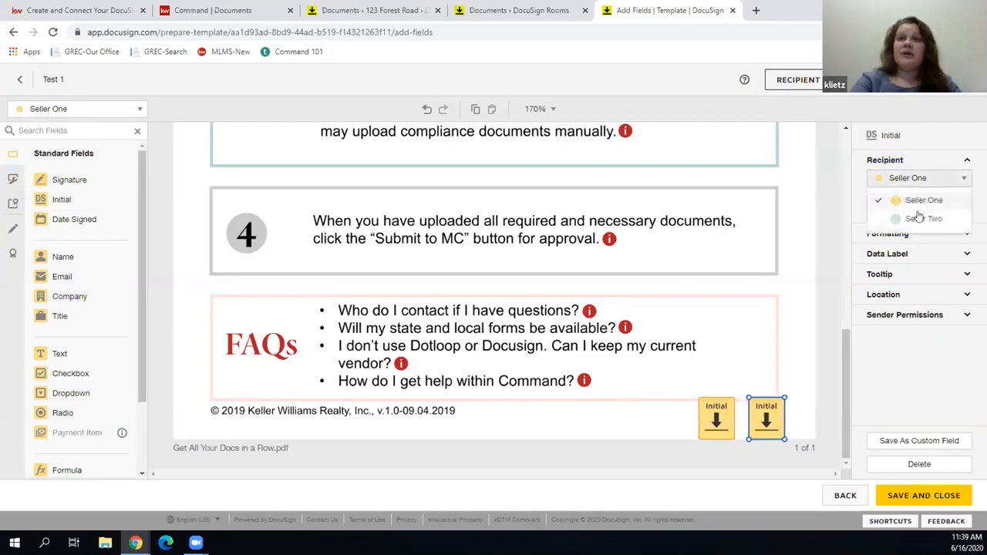
click(916, 218)
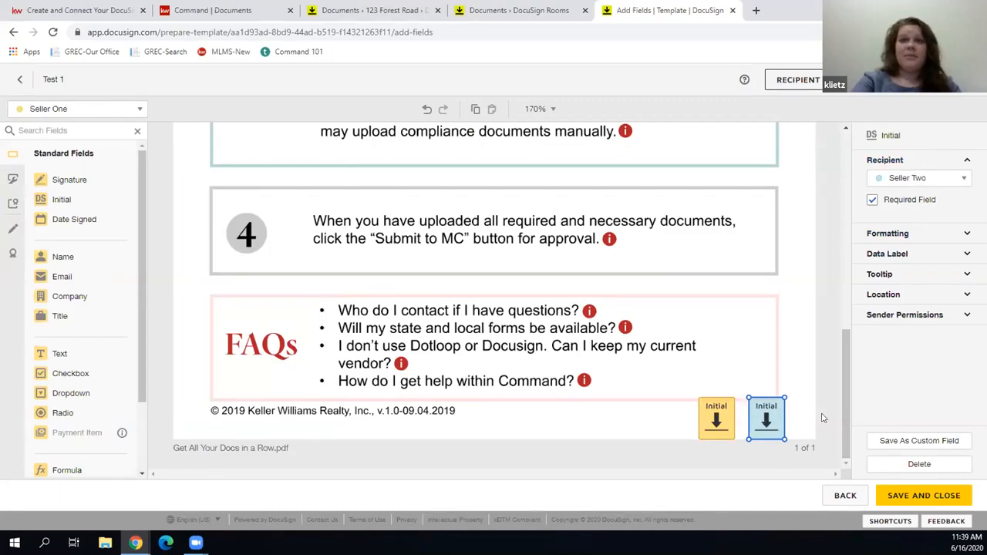
drag(773, 420, 767, 420)
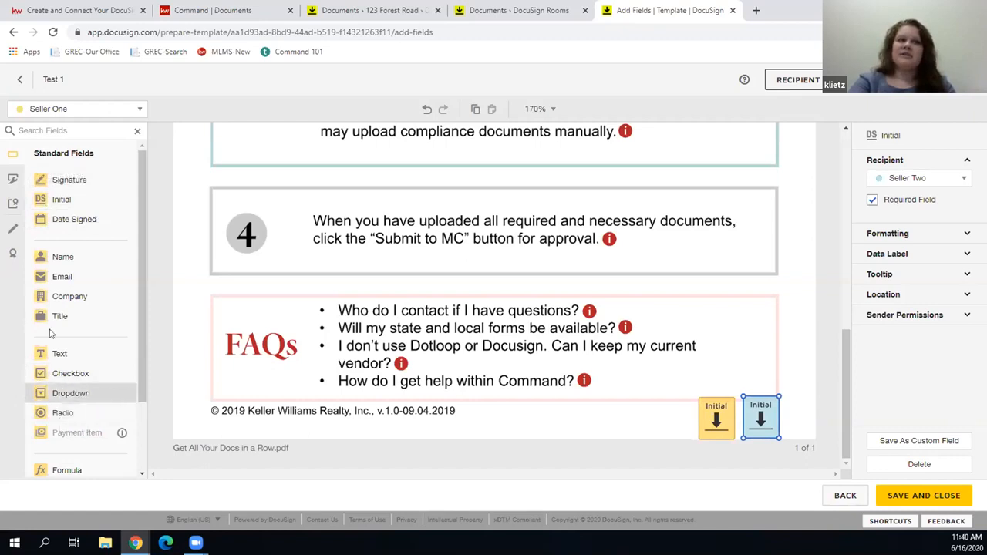
Save and close the Test 1 template, then return to the 123 Forest Road documents tab
scroll(49, 450, down, 1)
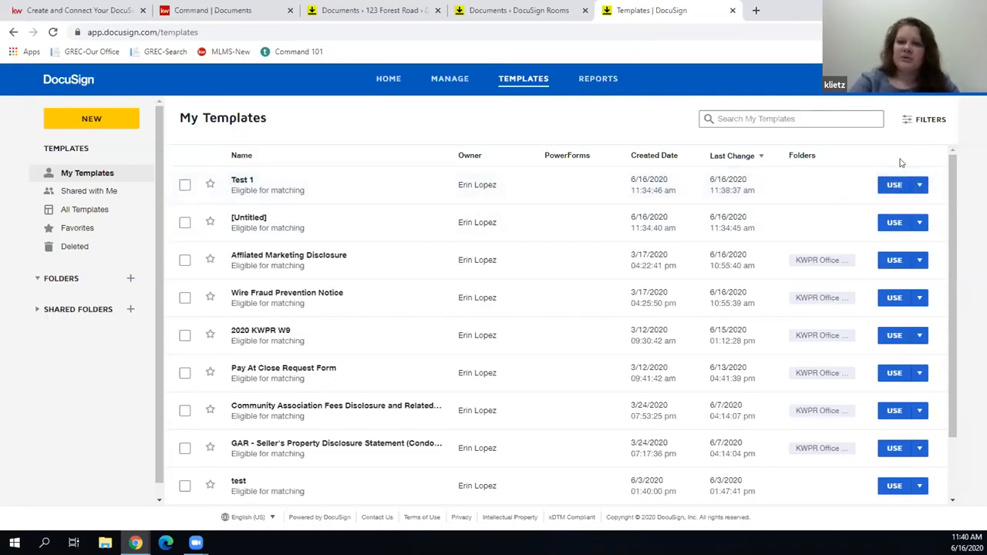
click(330, 15)
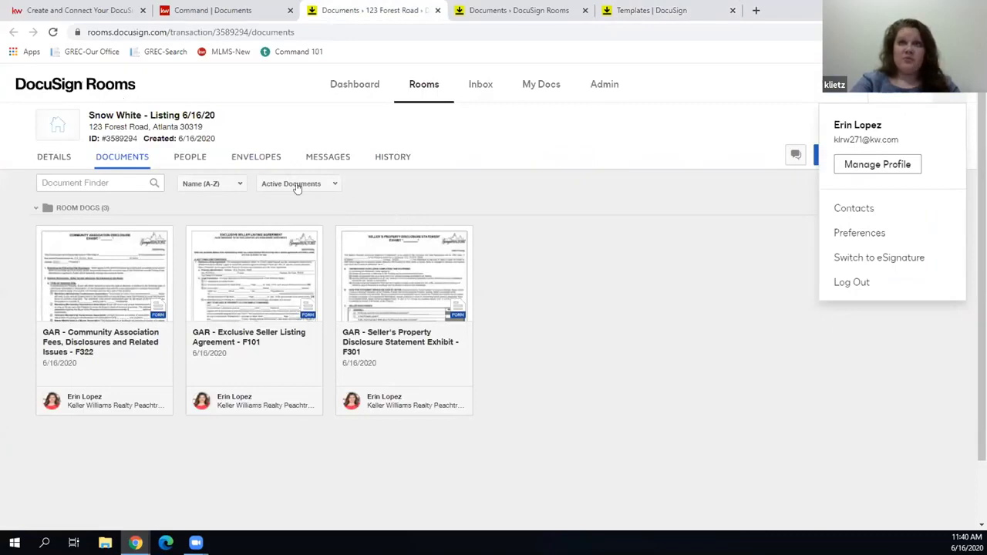
Open the room's draft Please DocuSign envelope and check Test 1 in the template list, then cancel without adding
click(270, 157)
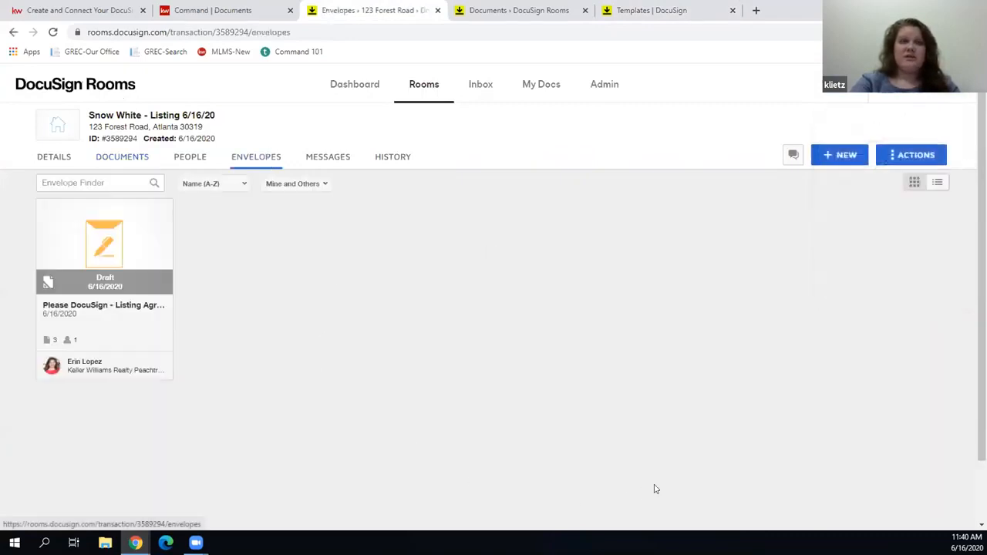
click(823, 155)
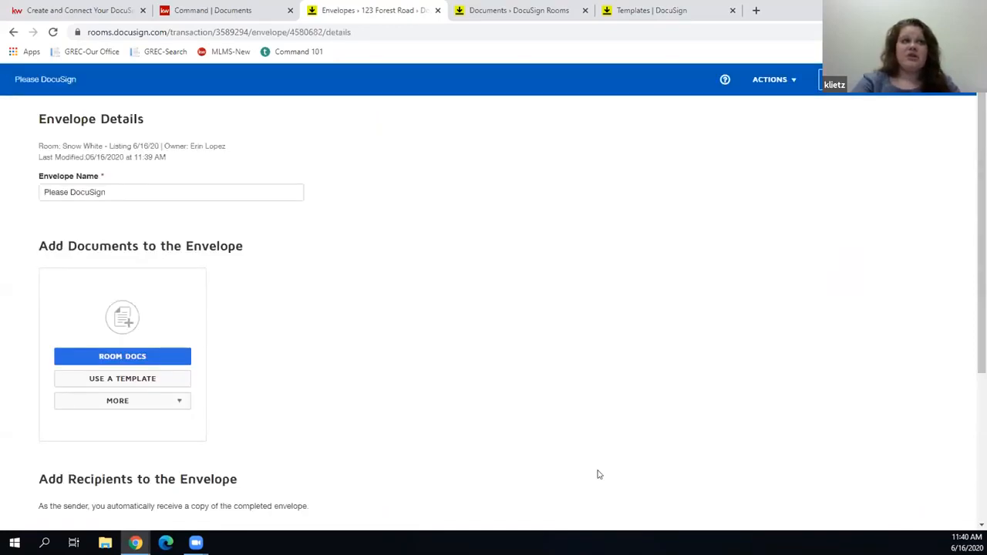
click(124, 378)
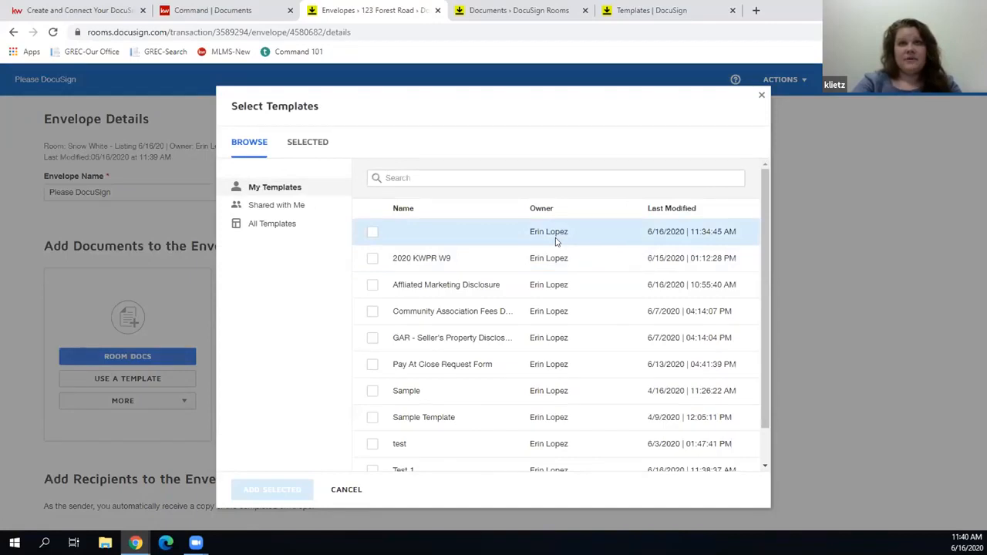
scroll(555, 241, down, 1)
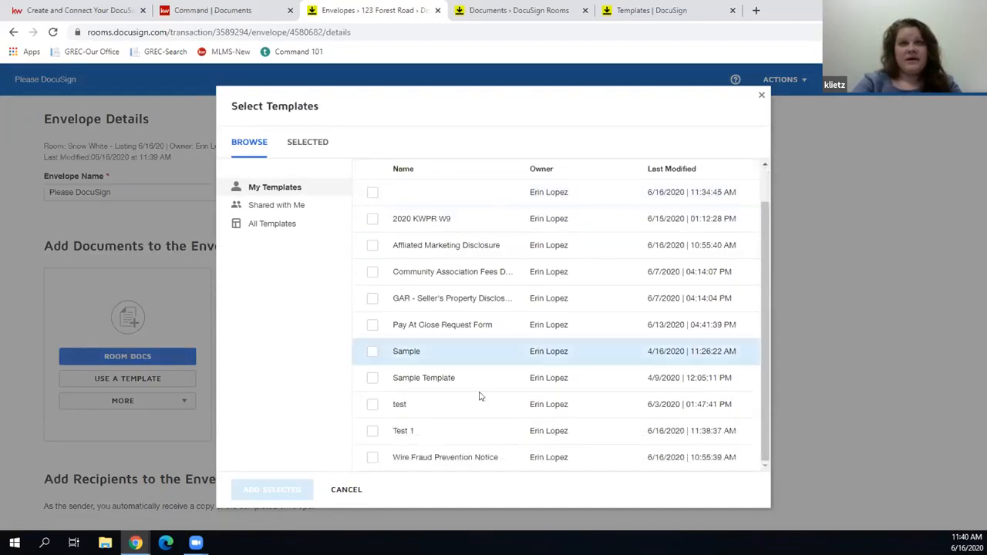
click(372, 431)
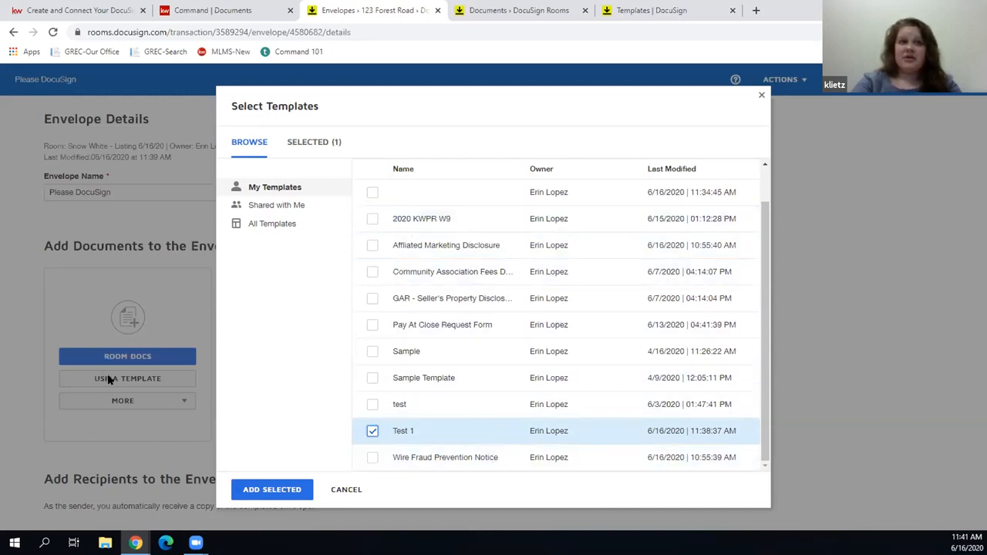
click(340, 489)
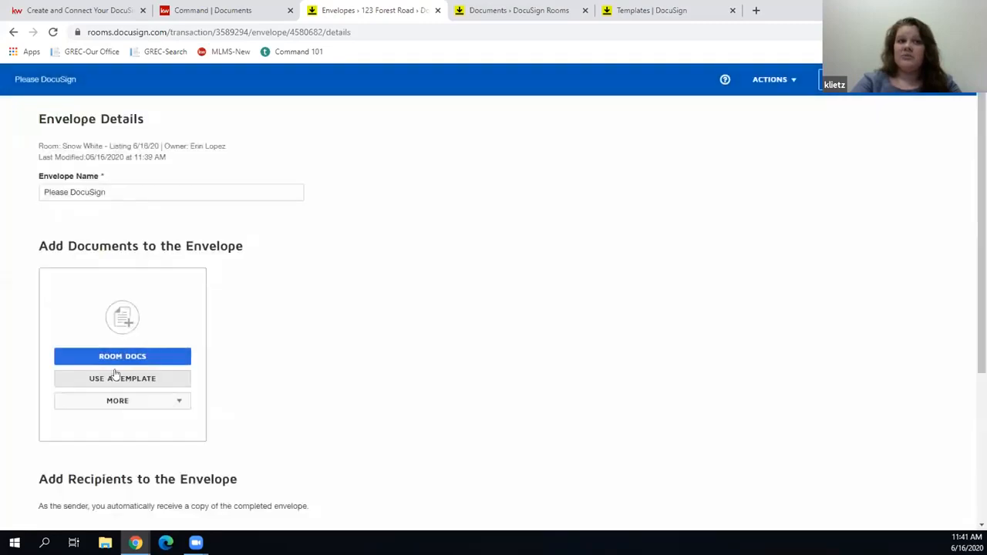
Add the Test 1 template from My Templates to the Please DocuSign envelope
click(115, 381)
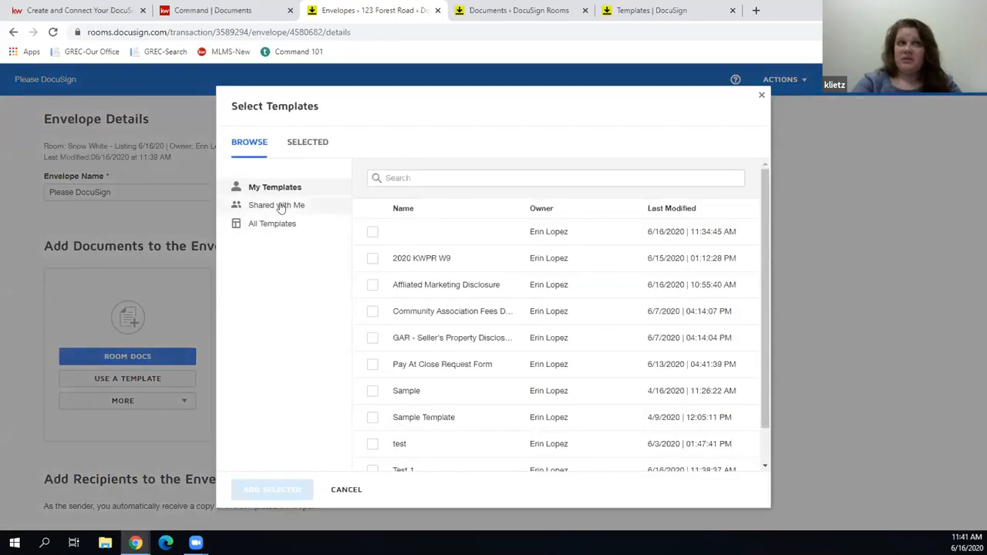
click(281, 206)
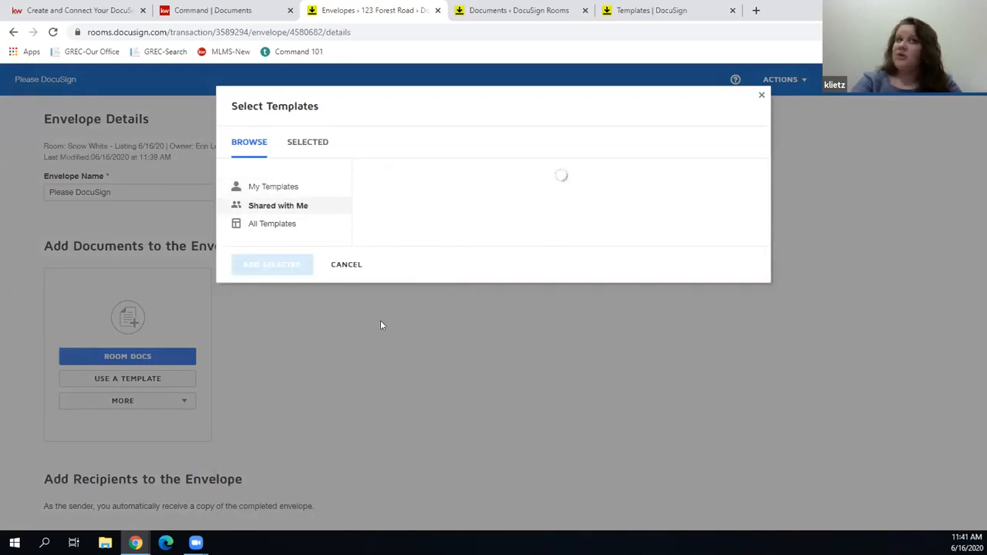
click(253, 186)
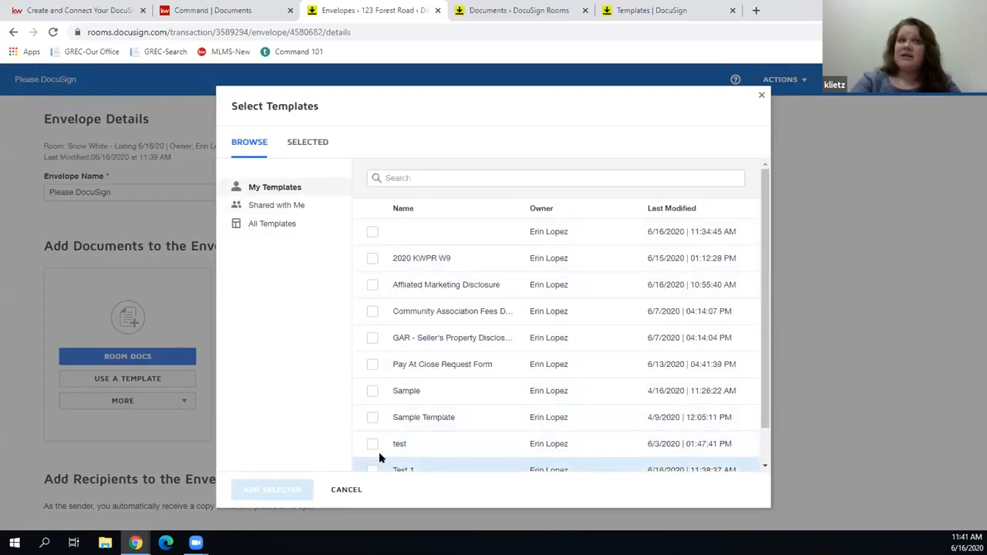
scroll(369, 441, down, 1)
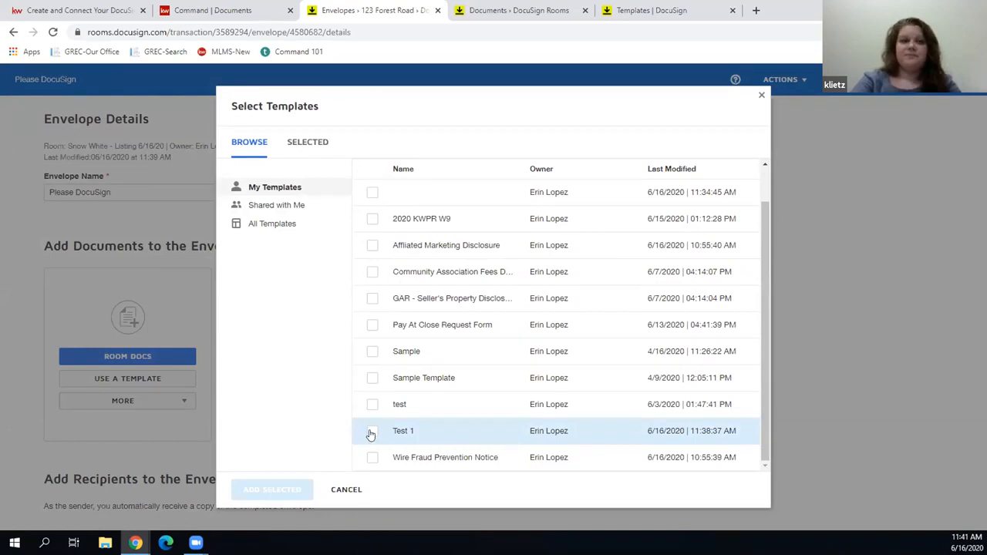
click(370, 433)
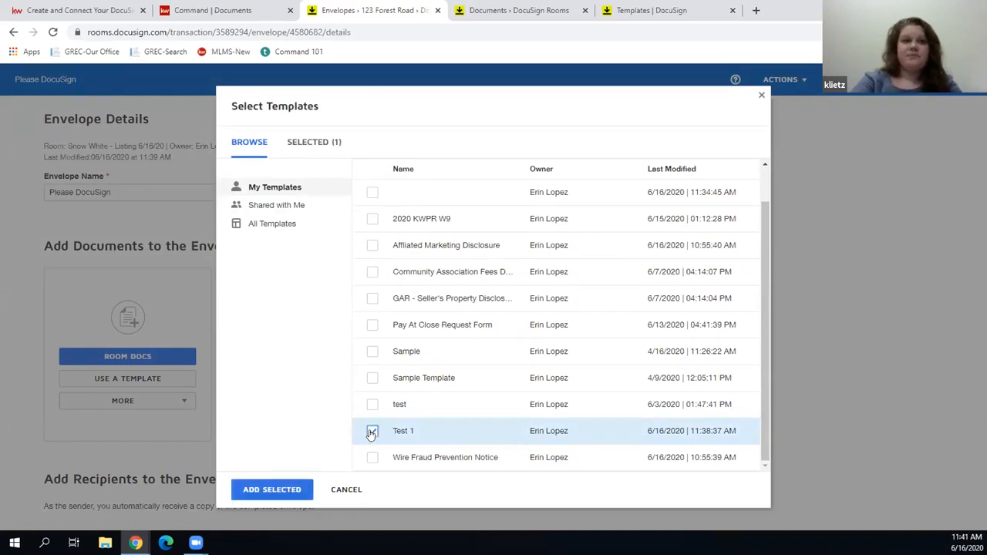
click(275, 490)
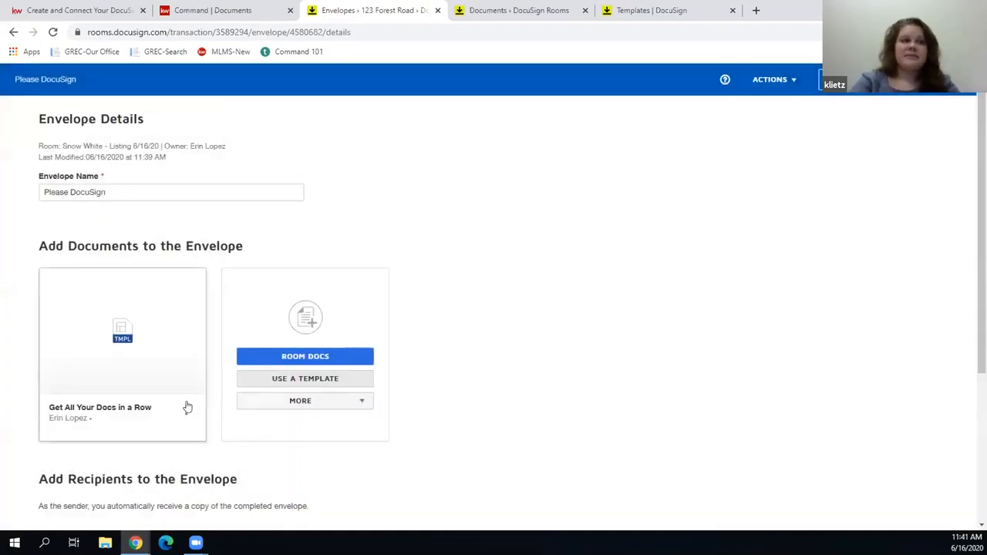
Add the Seller One and Seller Two pre-tagged roles, assigning a room participant to each
scroll(184, 409, down, 3)
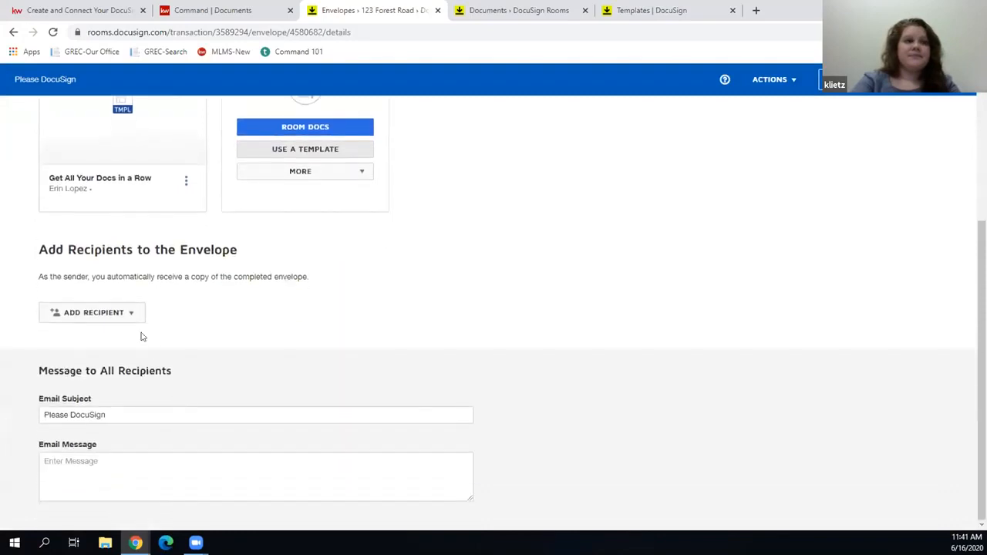
click(132, 312)
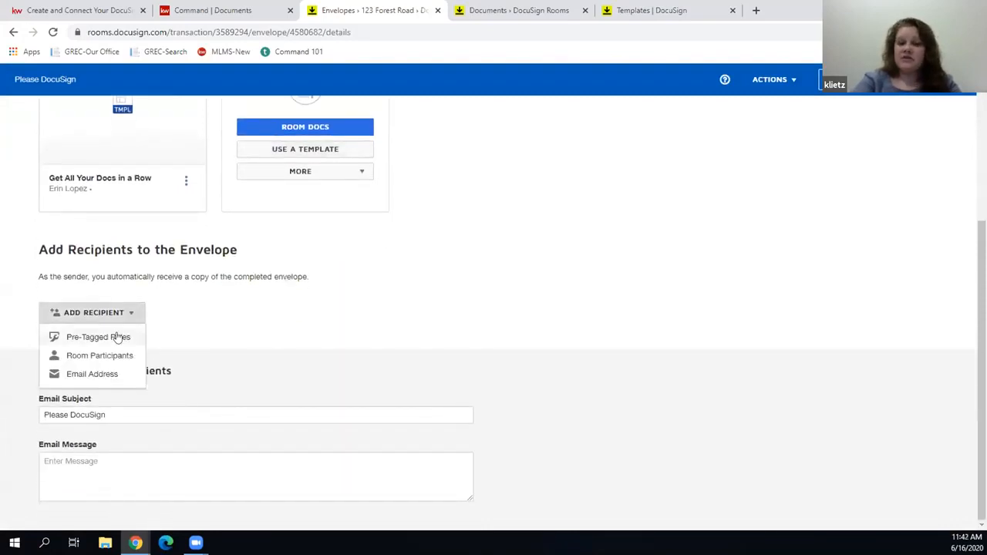
click(115, 337)
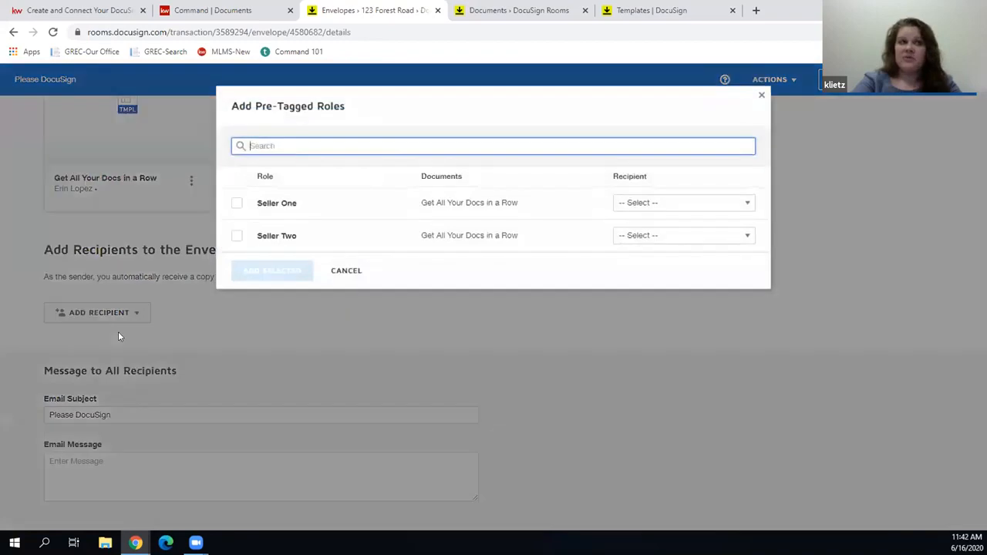
click(235, 204)
click(236, 236)
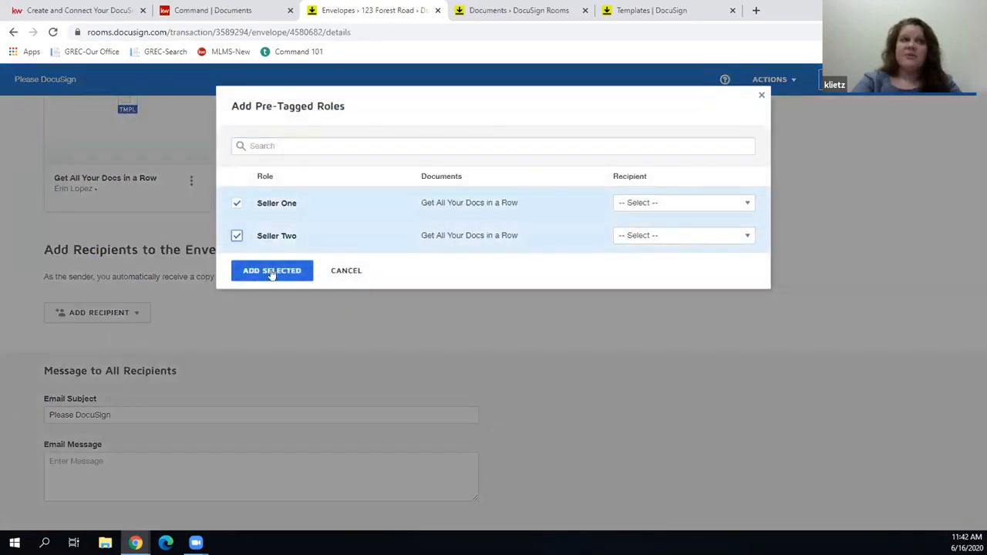
click(686, 202)
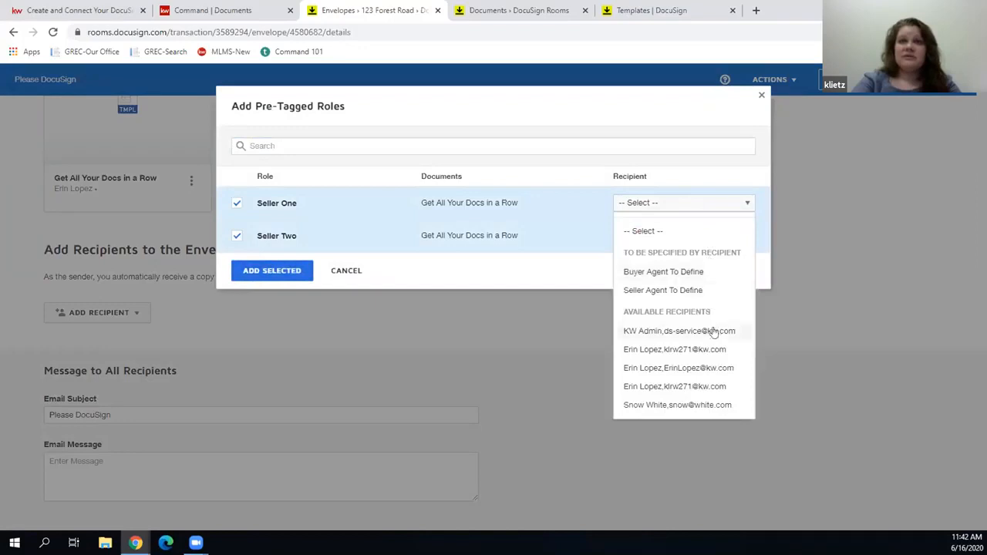
click(700, 368)
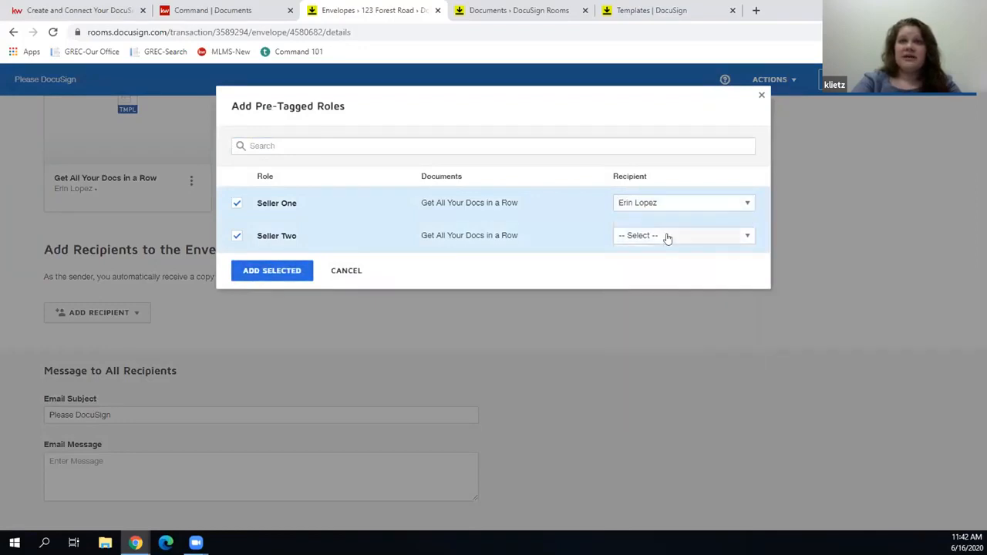
click(667, 236)
click(657, 436)
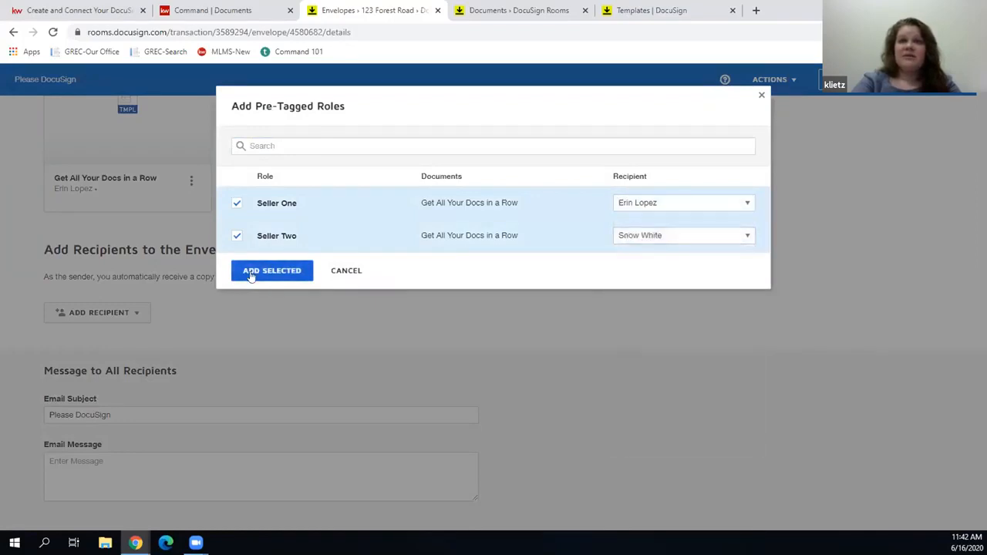
click(251, 275)
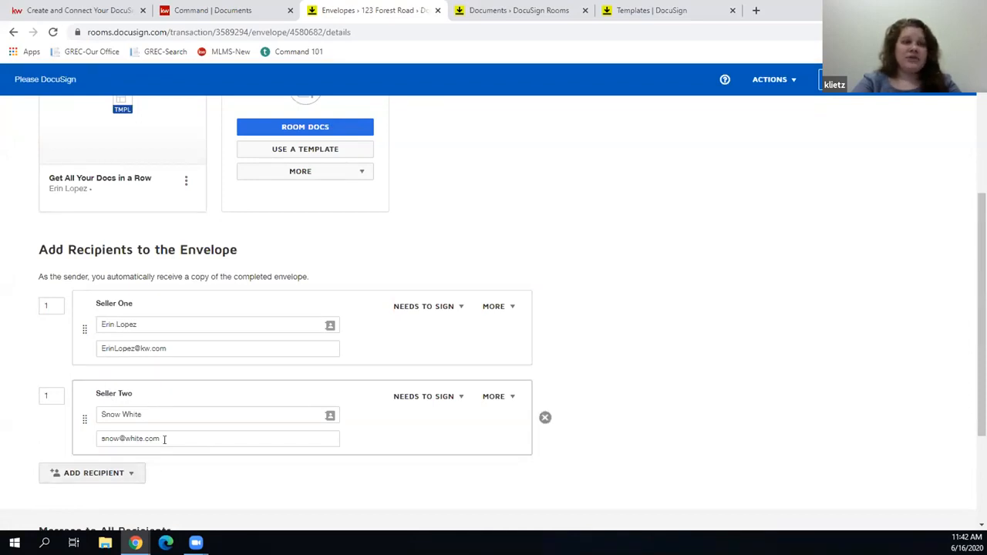
Touch Seller Two's routing order, then continue to the field editor with Next
click(54, 394)
scroll(795, 270, down, 2)
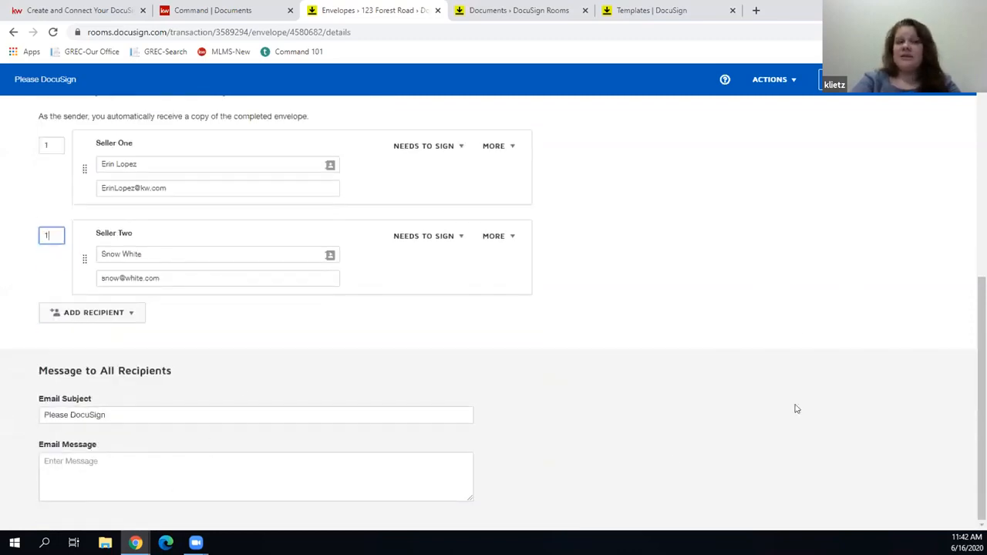
click(869, 398)
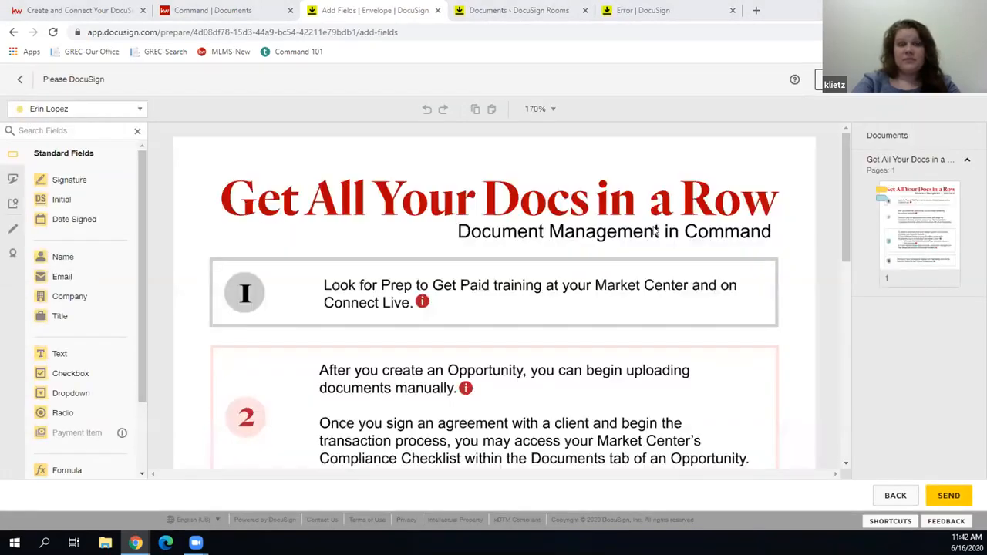
Switch the field recipient to the second seller and back to the first
scroll(654, 230, down, 1)
scroll(654, 231, down, 7)
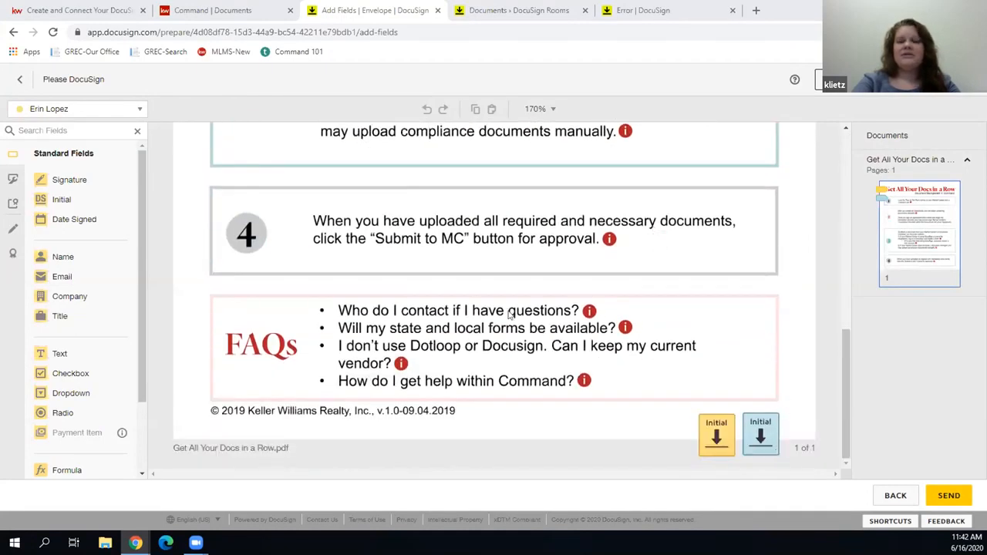
scroll(733, 368, up, 4)
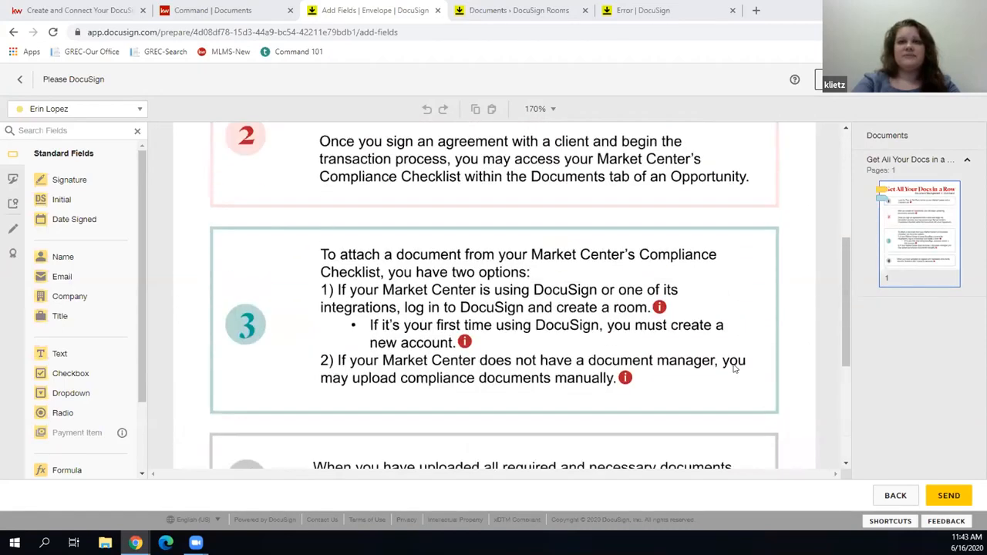
scroll(734, 368, up, 4)
click(116, 108)
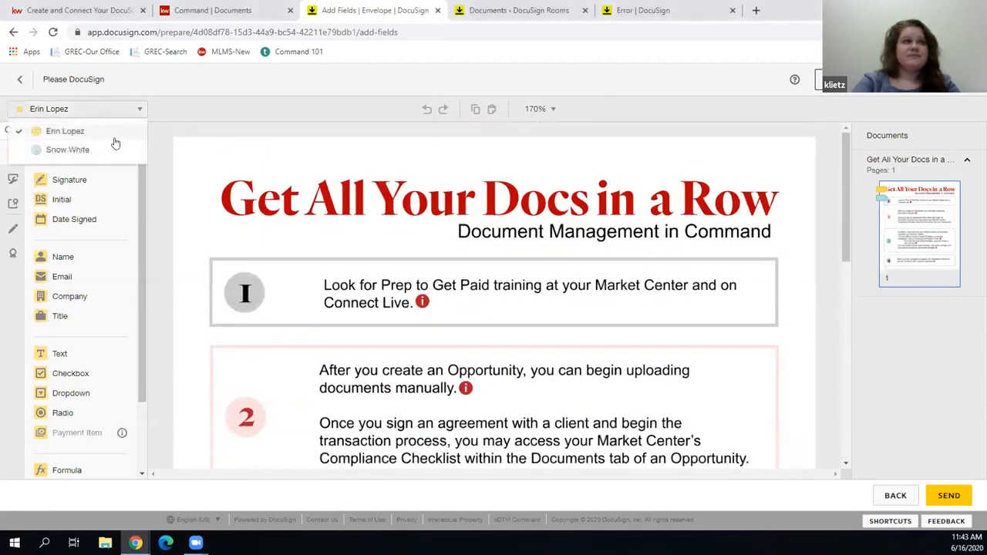
click(110, 150)
click(122, 109)
click(116, 132)
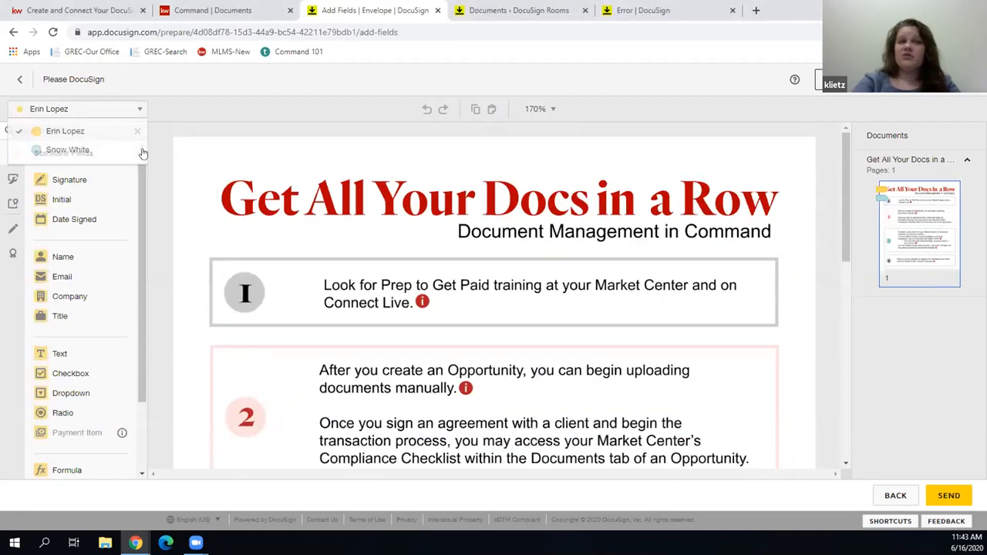
Place a trial Text field above section 4, delete it, and preview the envelope
scroll(704, 293, down, 5)
scroll(703, 293, down, 3)
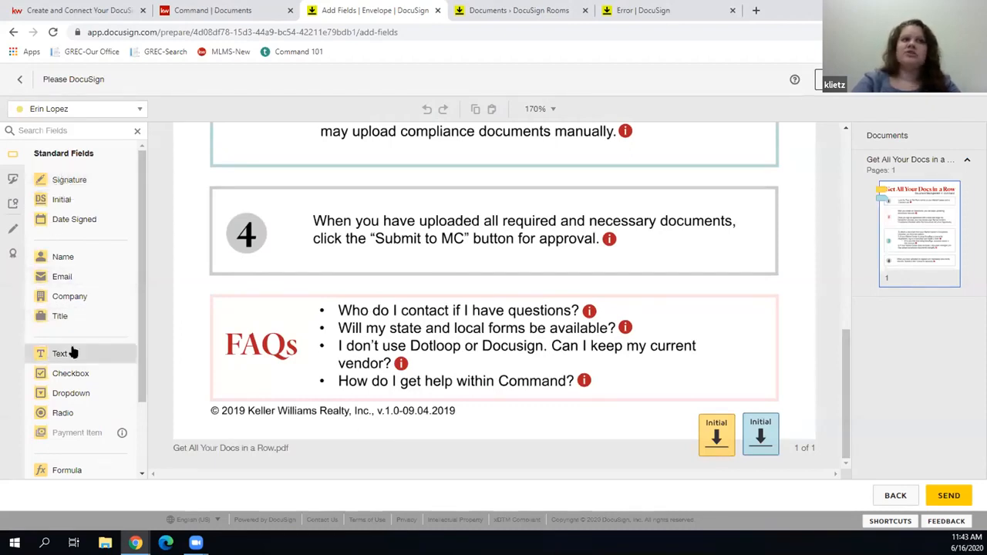
drag(48, 352, 286, 166)
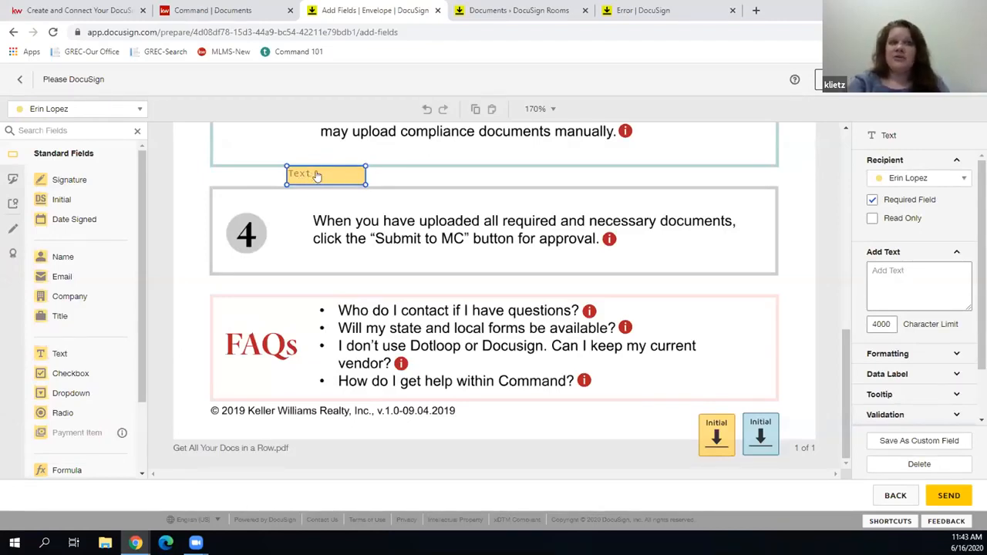
key(Delete)
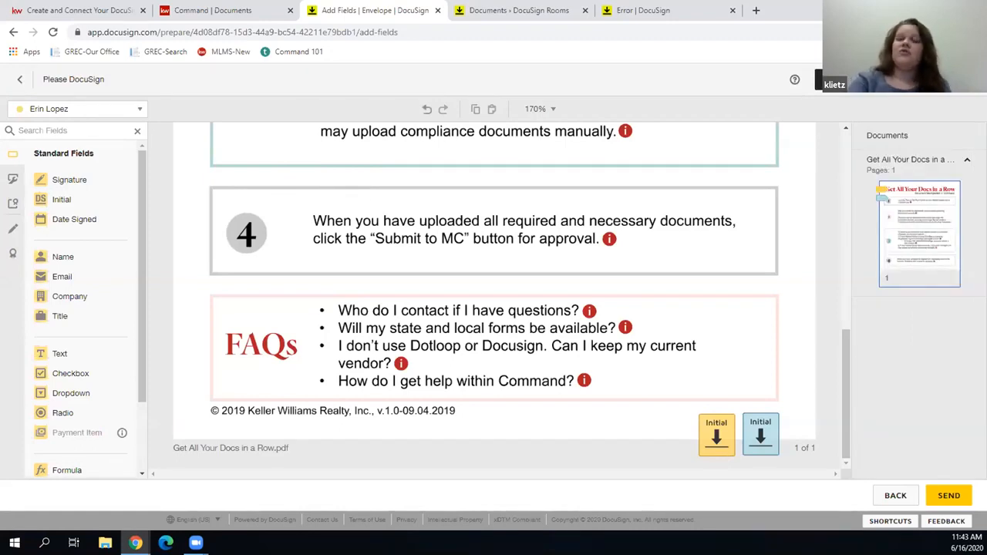
click(871, 79)
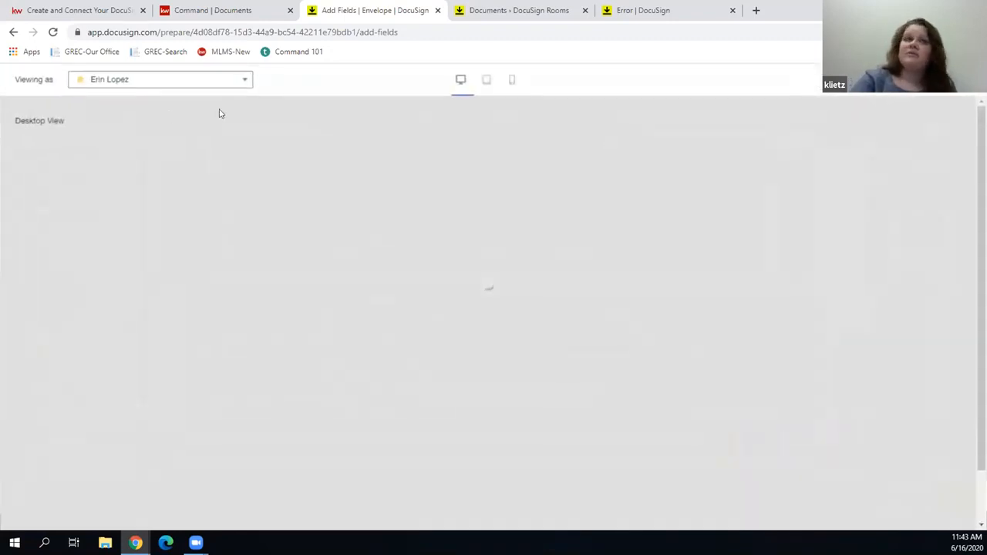
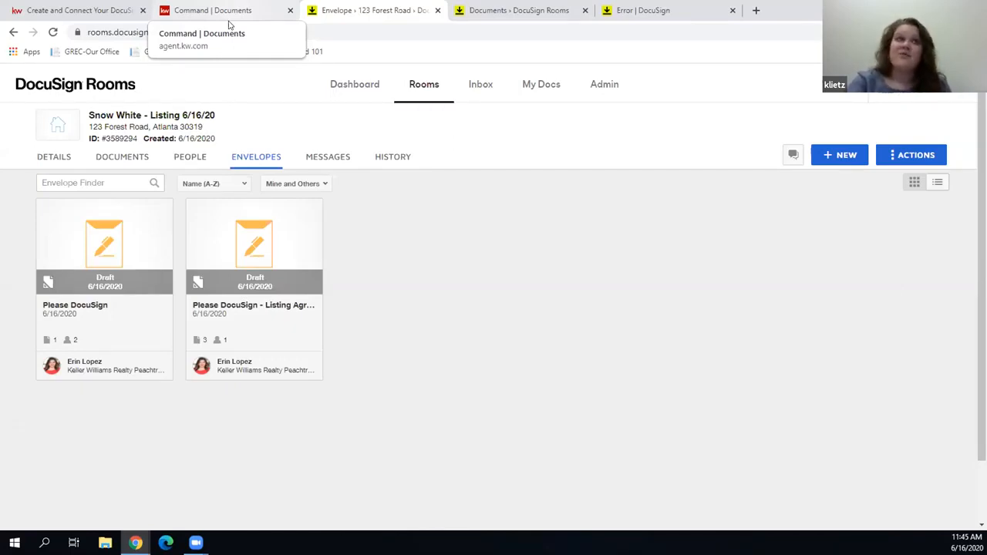
Switch from the Snow White room in DocuSign Rooms to the KW Command documents checklist
click(229, 11)
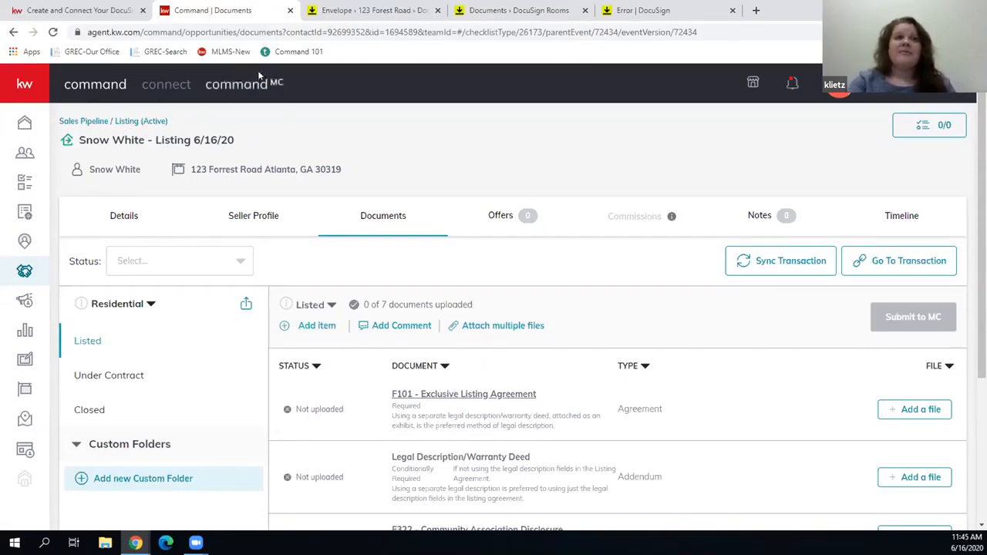
Scroll the Listed checklist and begin adding a file to F101 - Exclusive Listing Agreement
scroll(126, 136, down, 1)
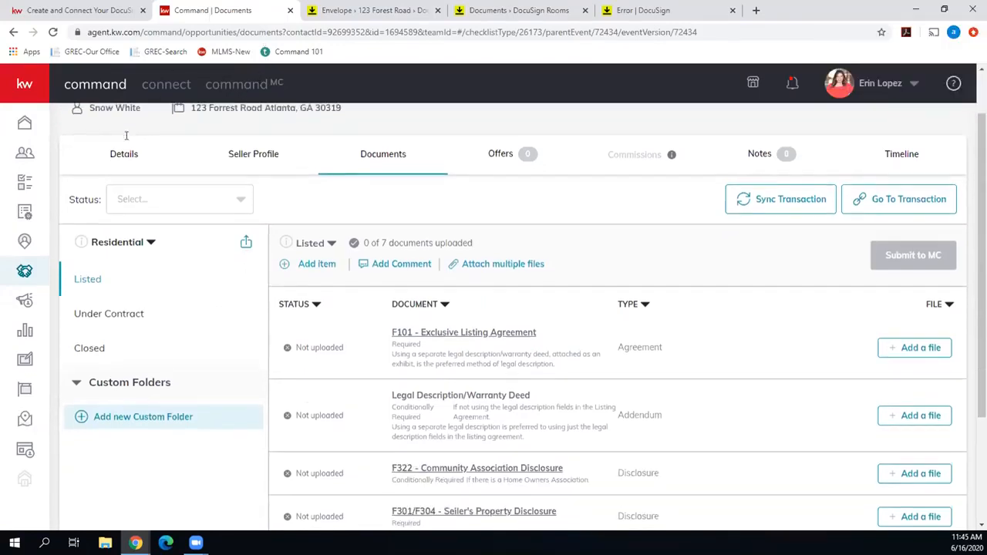
scroll(147, 165, up, 1)
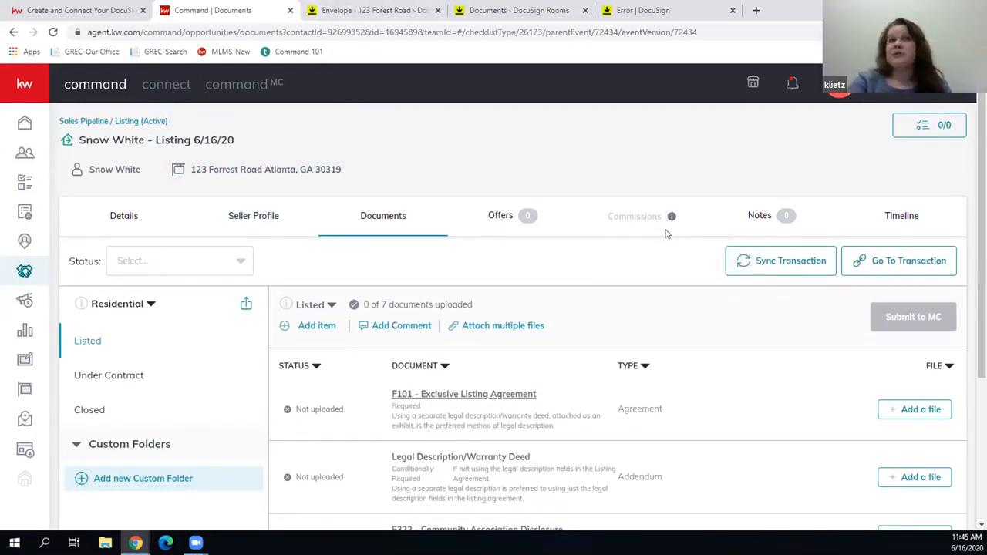
scroll(666, 232, down, 1)
scroll(666, 234, down, 1)
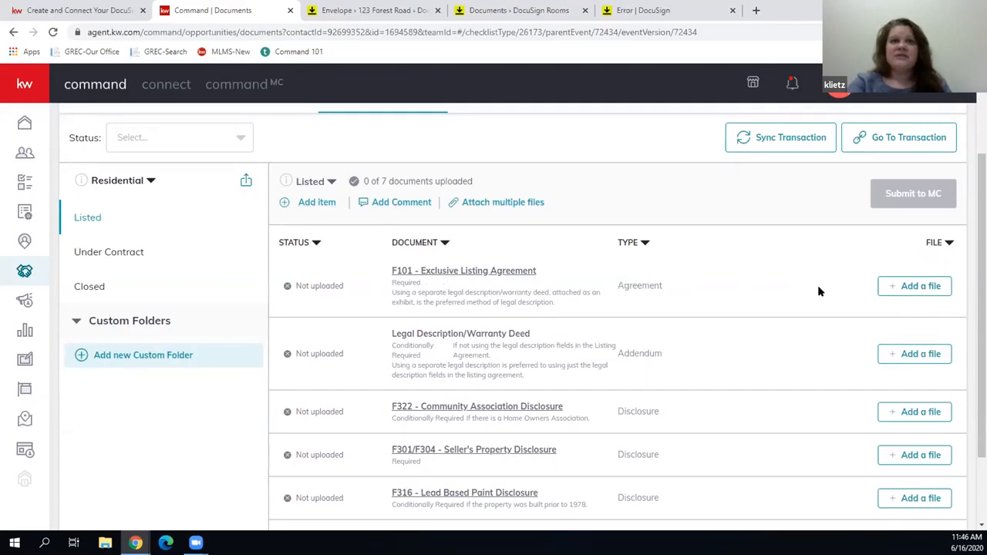
click(918, 289)
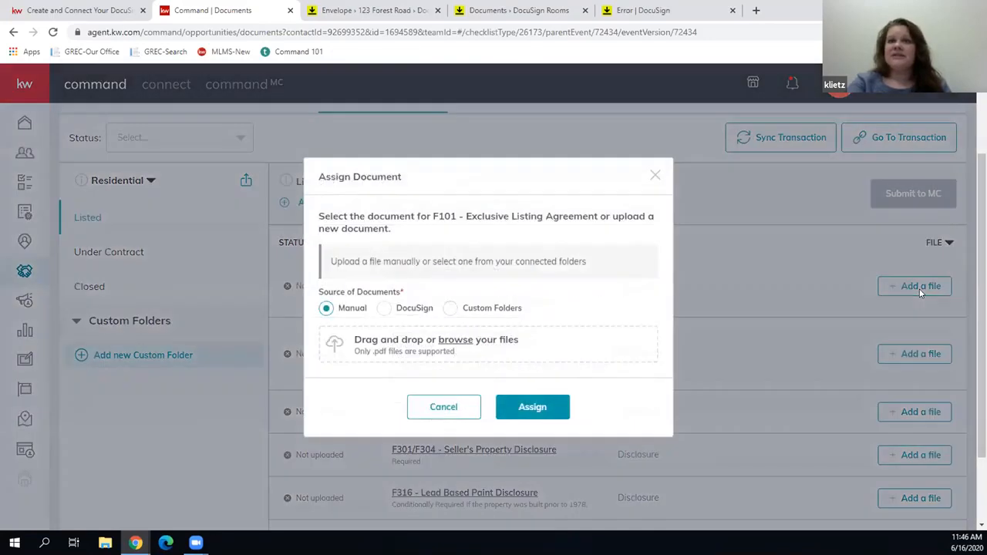
Assign the GAR Exclusive Seller Listing Agreement PDF from DocuSign to F101
click(385, 308)
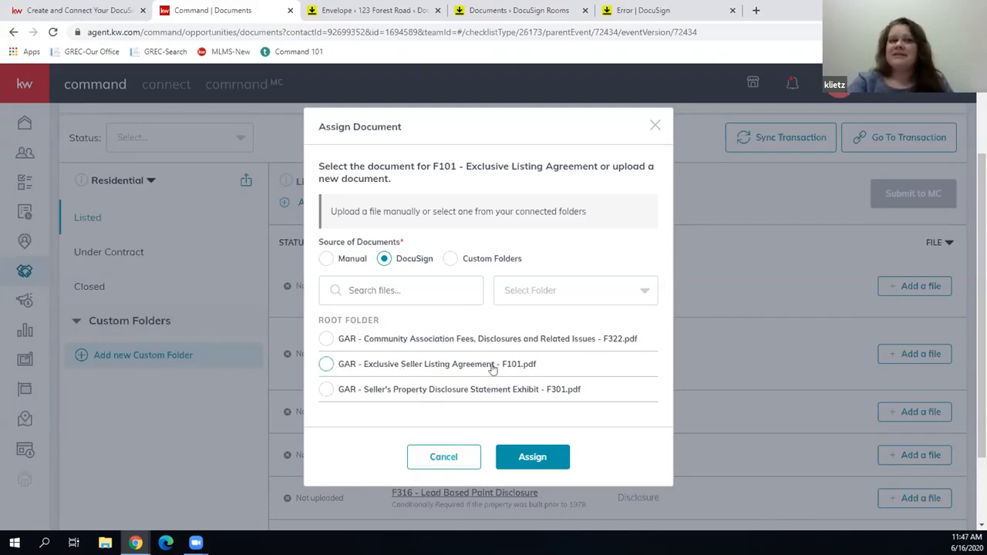
click(326, 367)
click(531, 456)
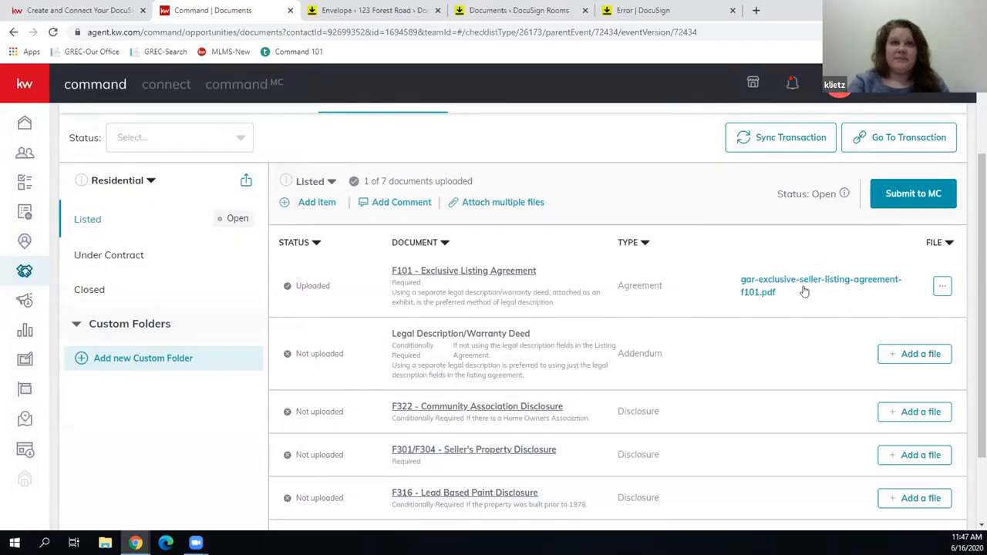
Check the uploaded F101 file's options, then start attaching multiple files
click(941, 286)
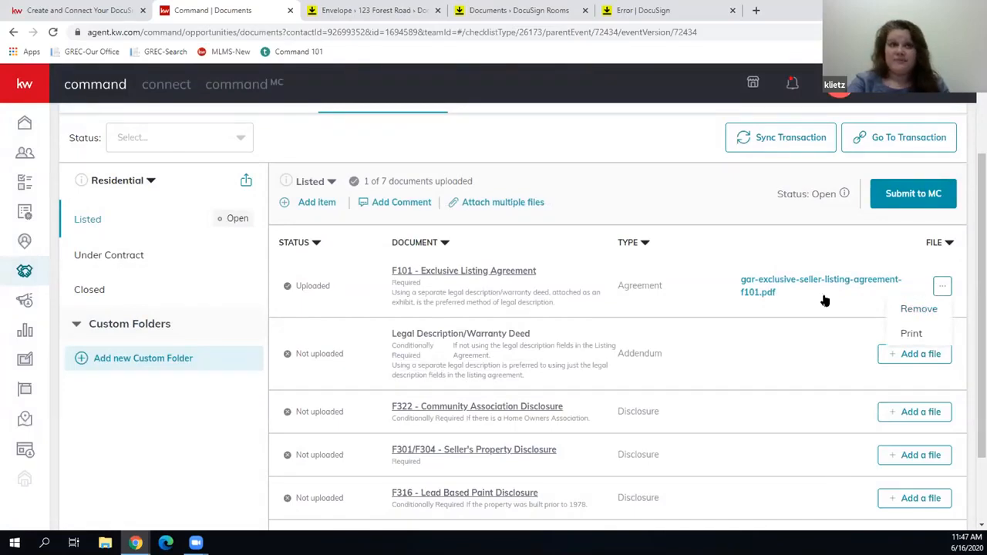
click(671, 302)
click(515, 203)
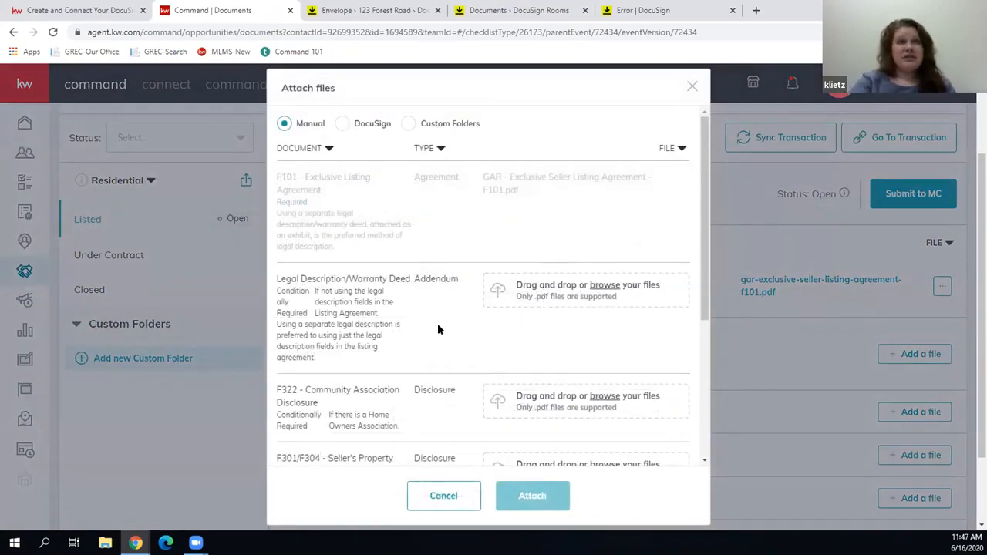
From DocuSign, attach the Community Association Fees PDF to F322 and Seller's Property Disclosure PDF to F301/F304
click(343, 123)
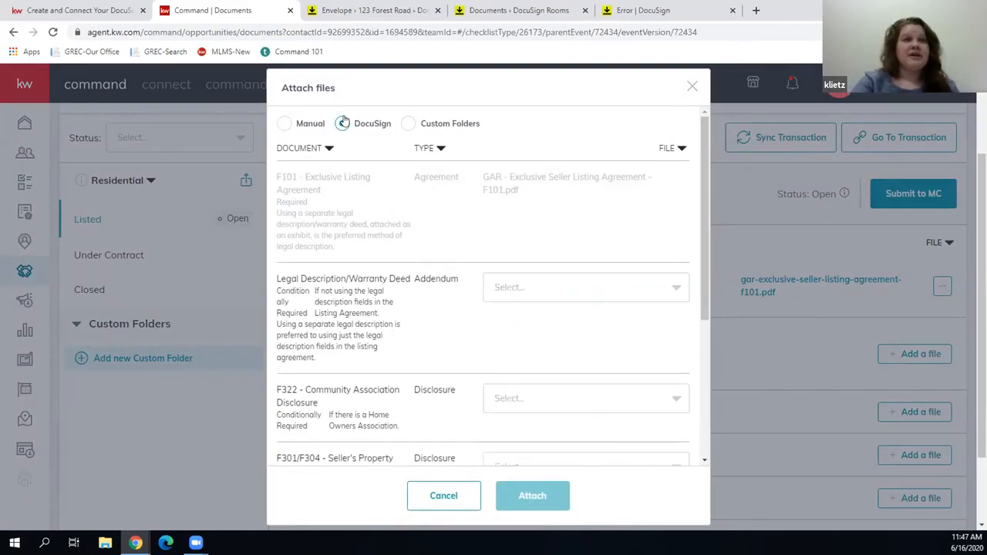
scroll(618, 247, down, 1)
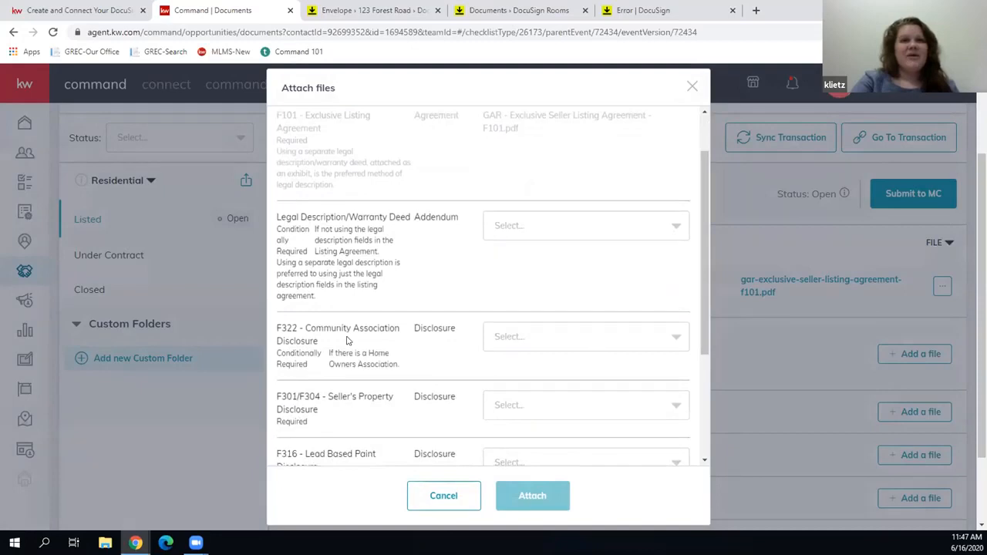
click(557, 342)
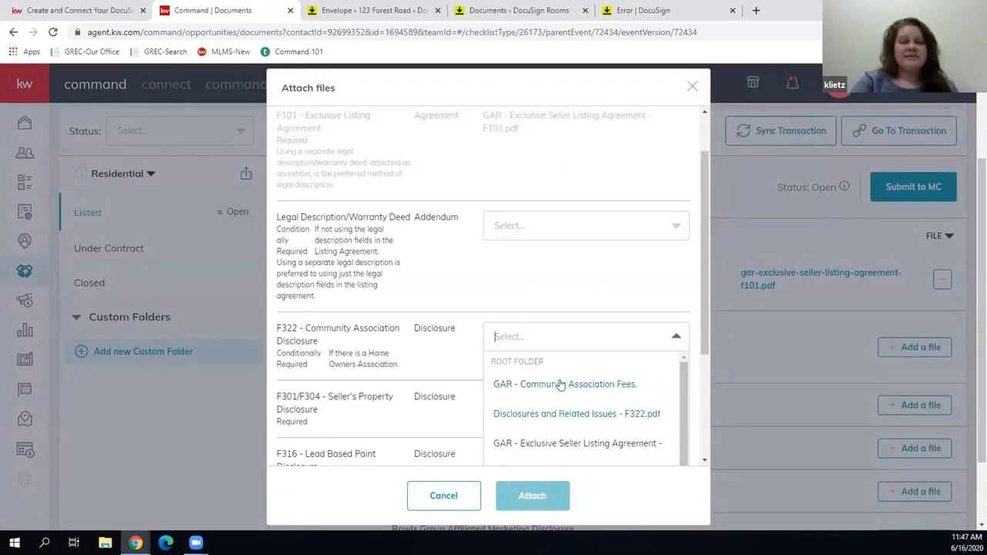
scroll(561, 385, down, 1)
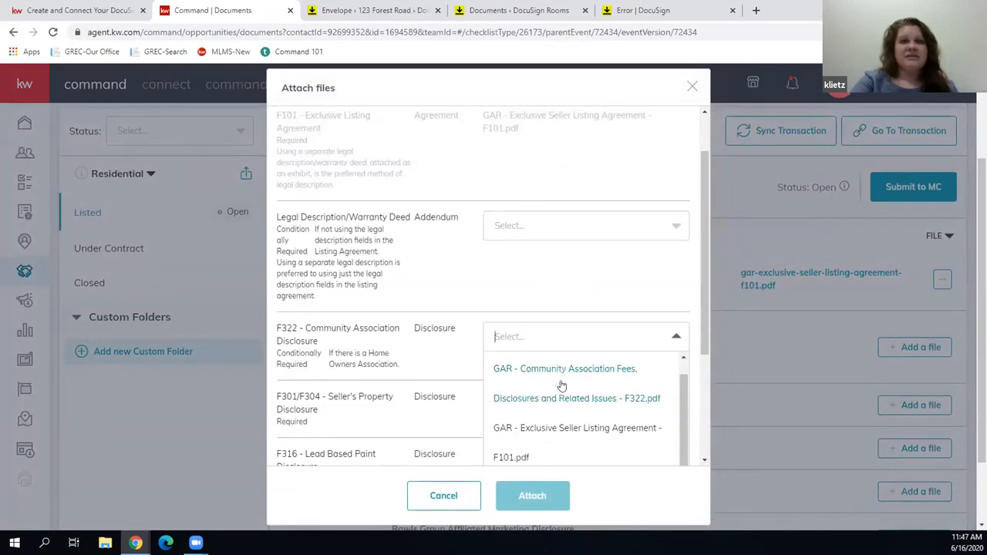
scroll(561, 385, up, 1)
click(558, 383)
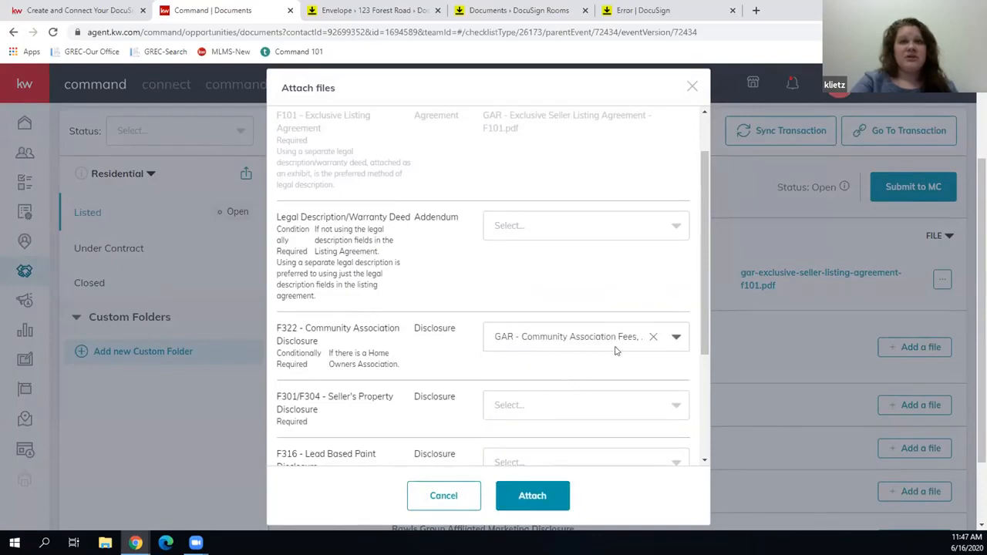
click(566, 414)
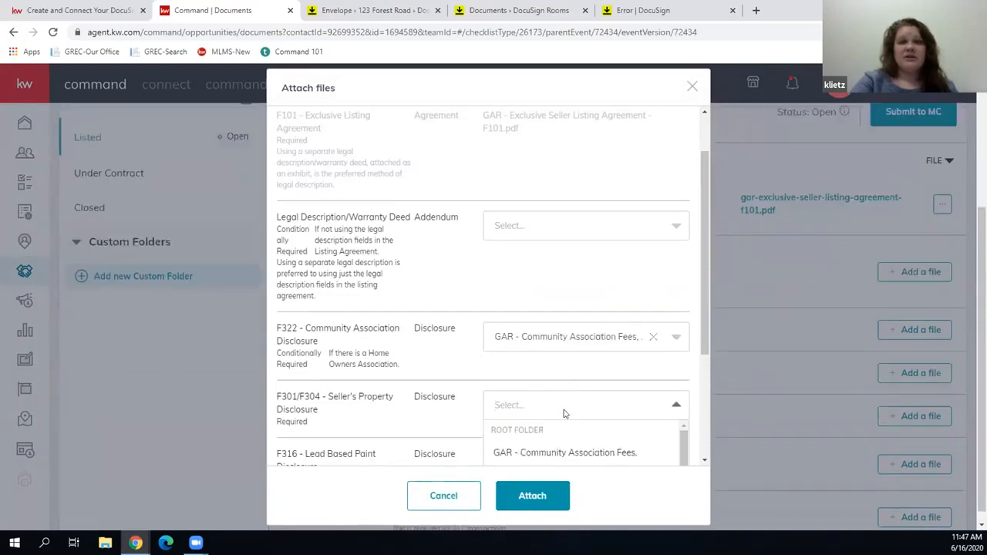
scroll(563, 414, down, 3)
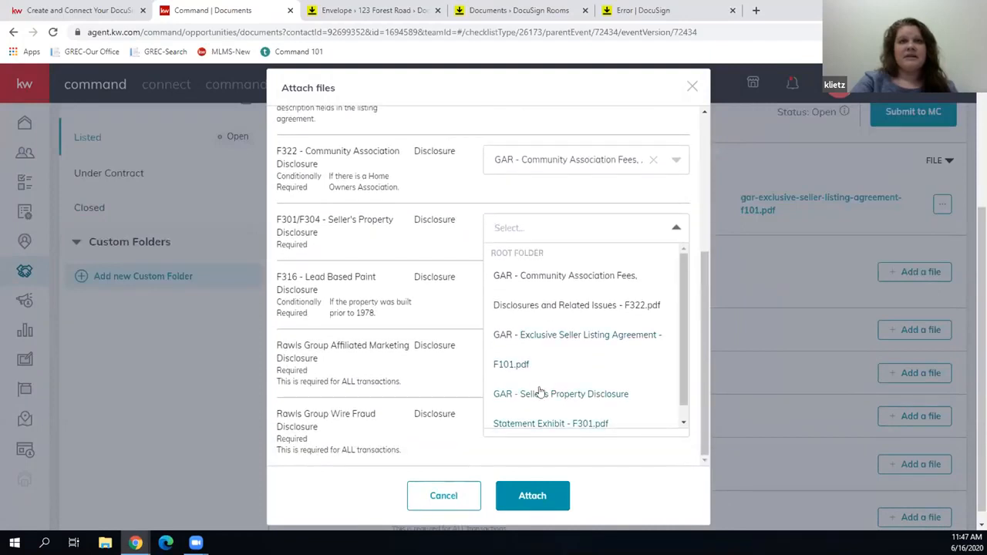
click(546, 397)
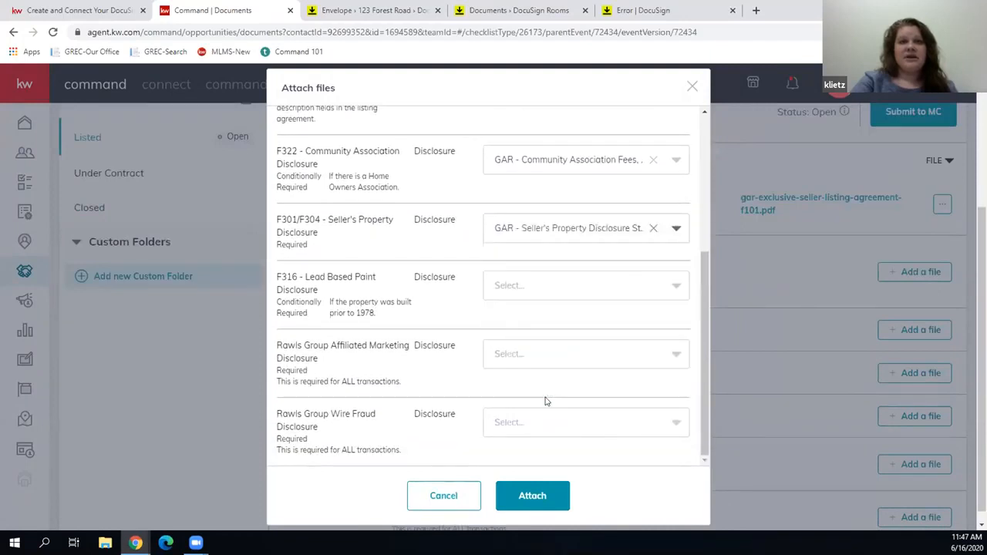
click(539, 497)
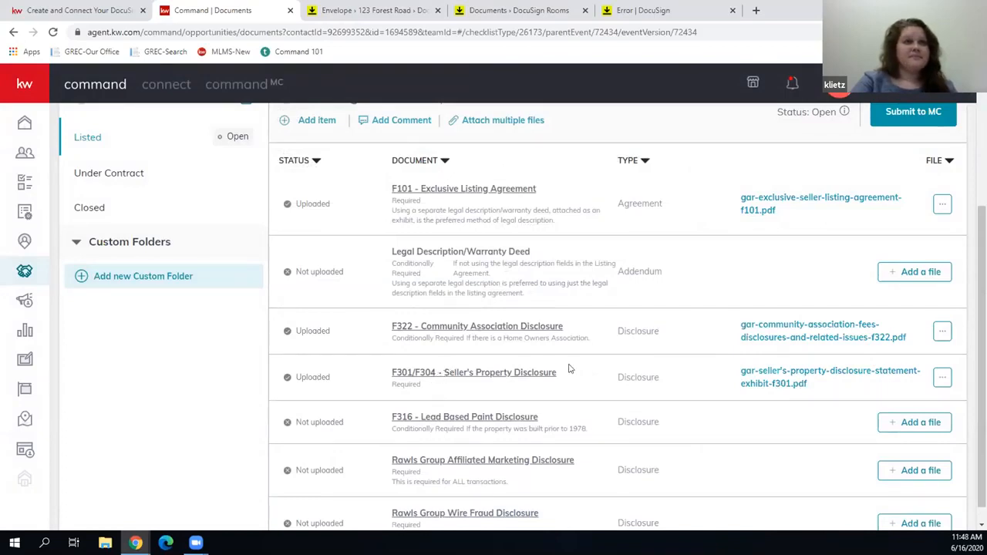
Review the 3 of 7 uploaded documents, then show the Snow White room's documents in DocuSign Rooms
scroll(570, 366, up, 2)
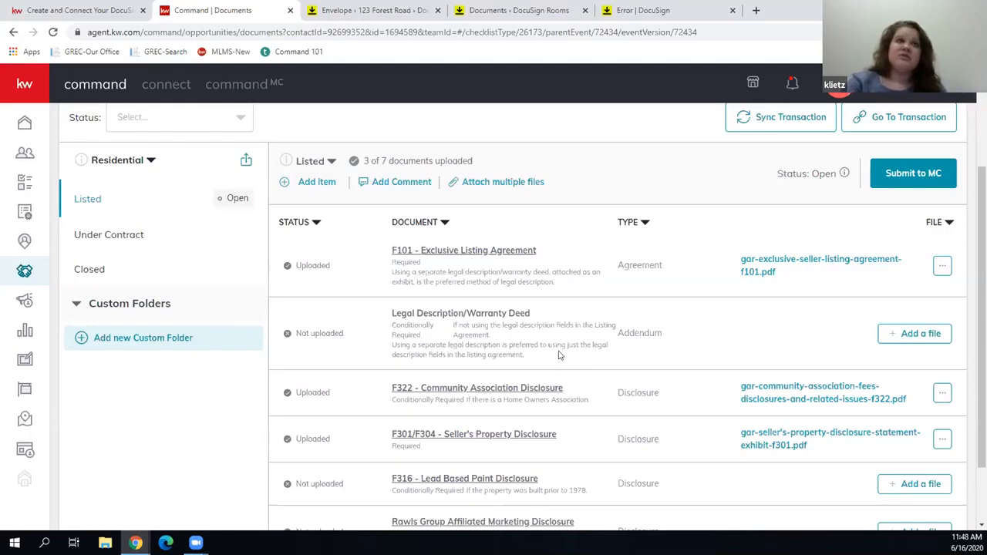
scroll(563, 358, up, 2)
scroll(559, 355, down, 2)
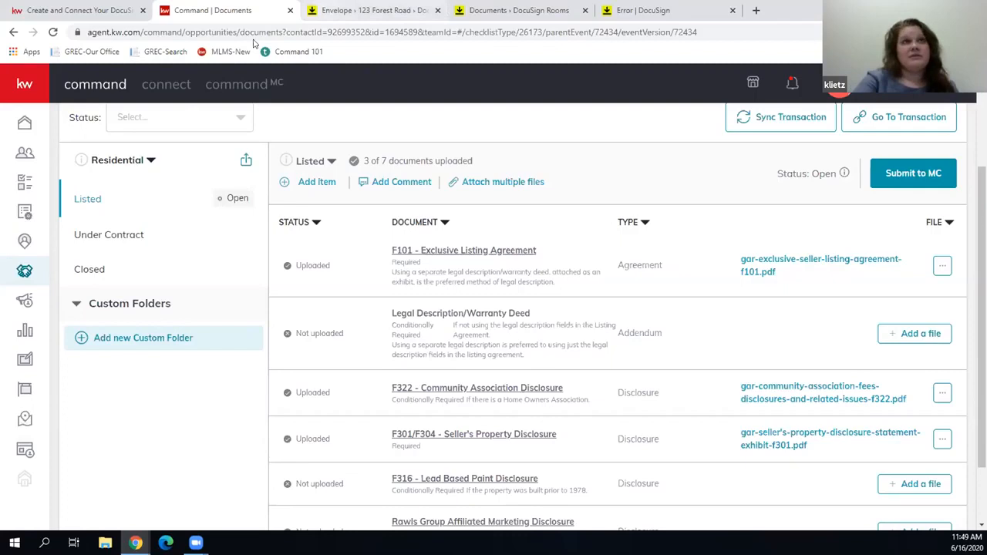
key(ctrl+Tab)
click(122, 157)
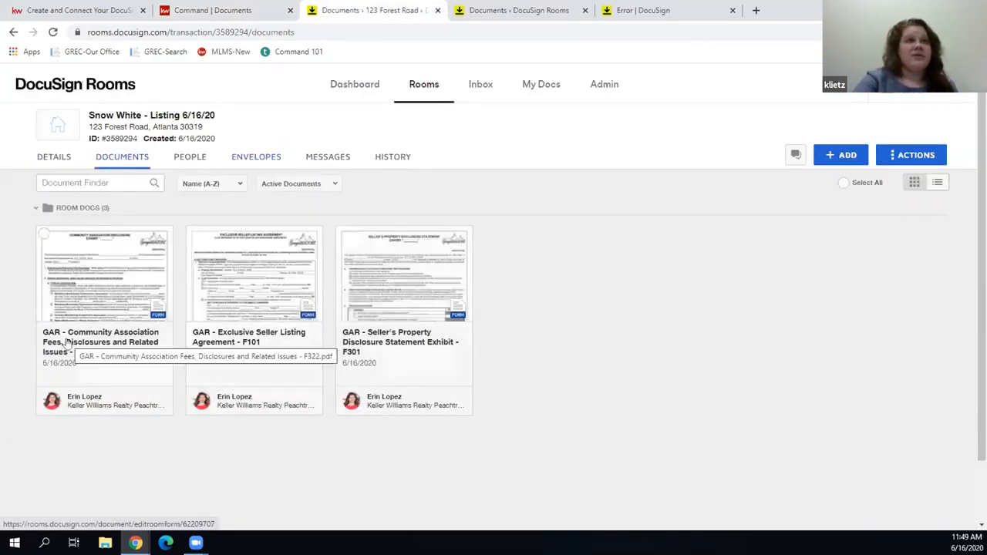
click(251, 276)
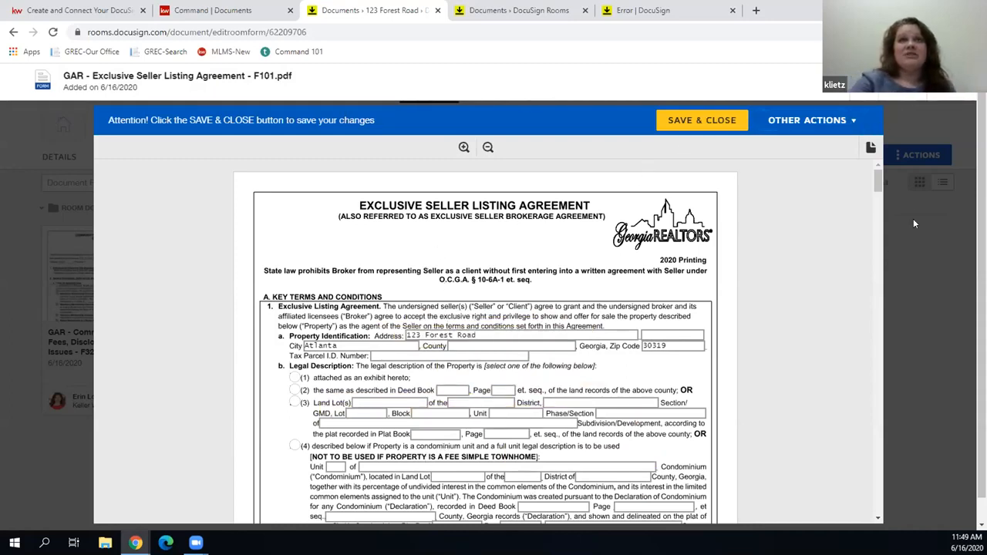
click(811, 120)
click(846, 239)
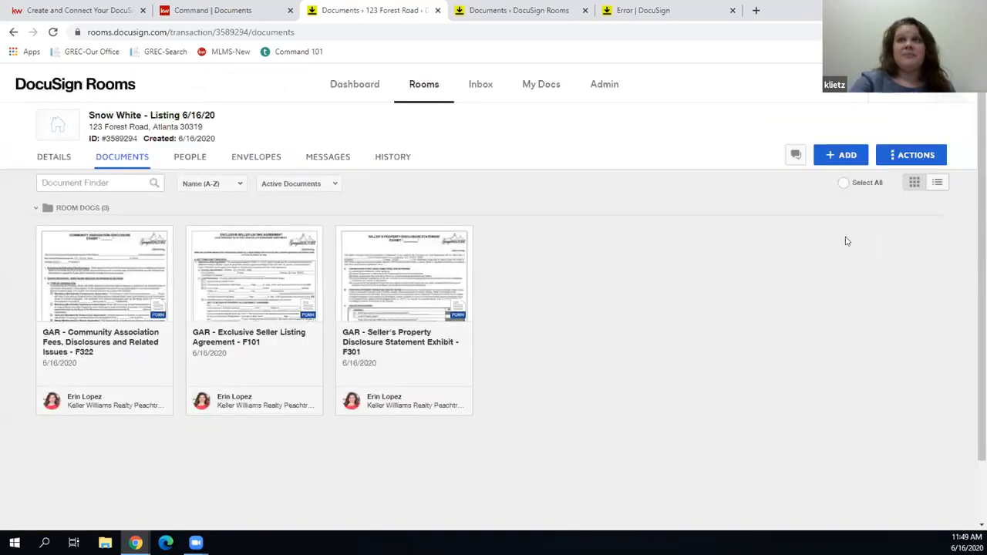
Glance at the +ADD document sources, then return to the KW Command documents checklist
click(846, 158)
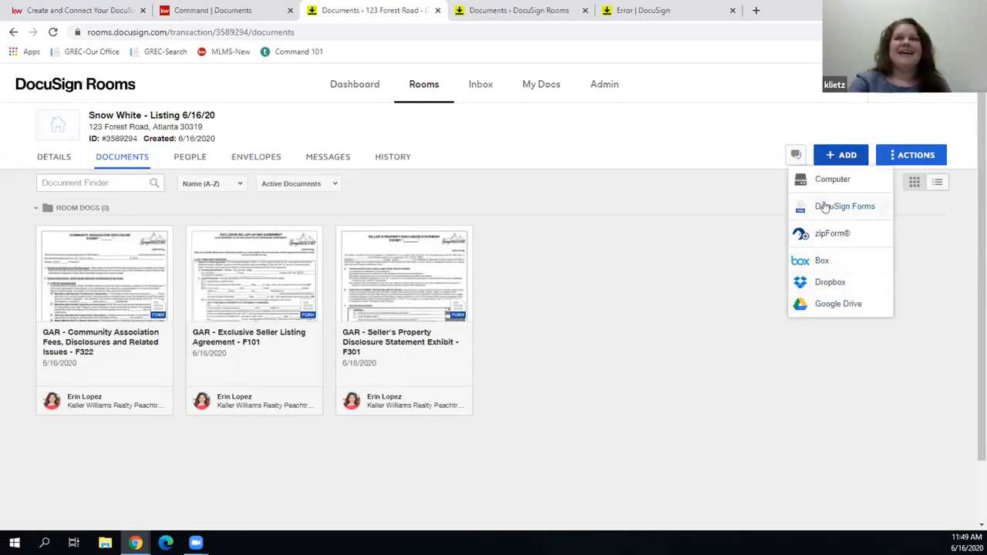
click(723, 391)
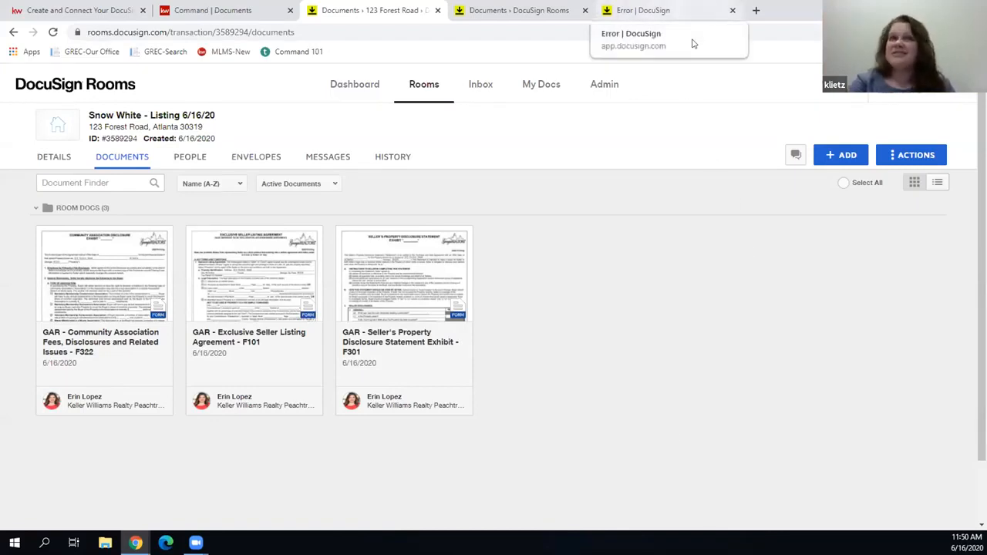
click(230, 12)
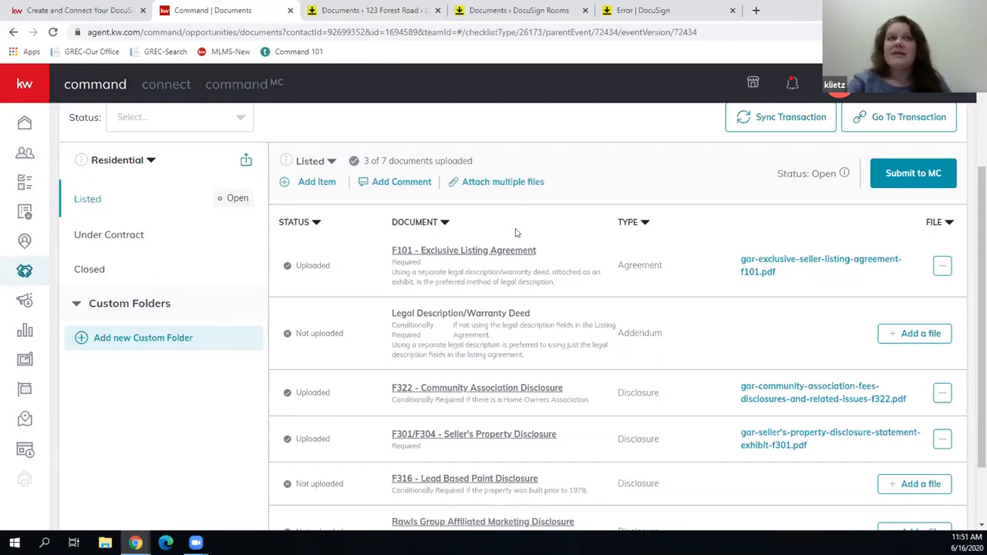
scroll(511, 286, up, 1)
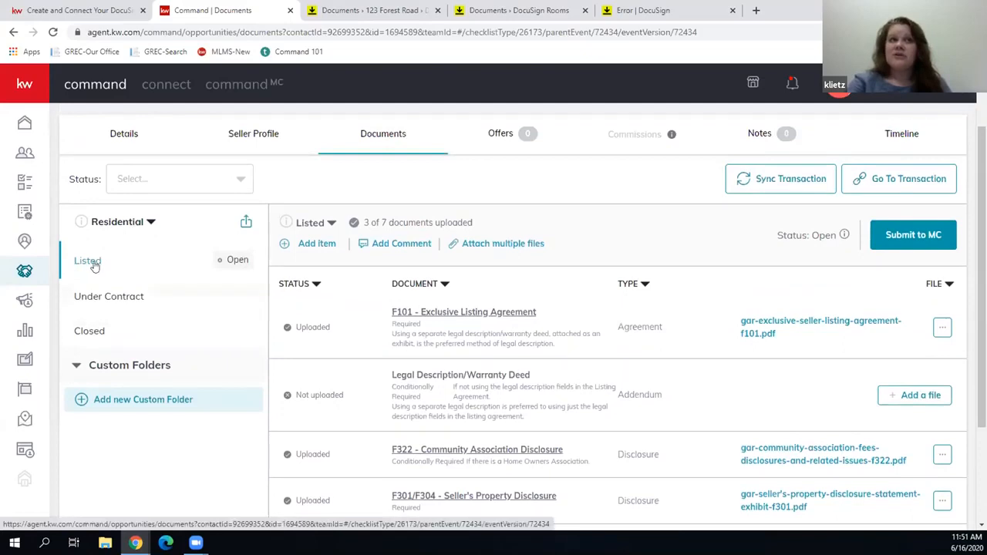
scroll(683, 238, down, 2)
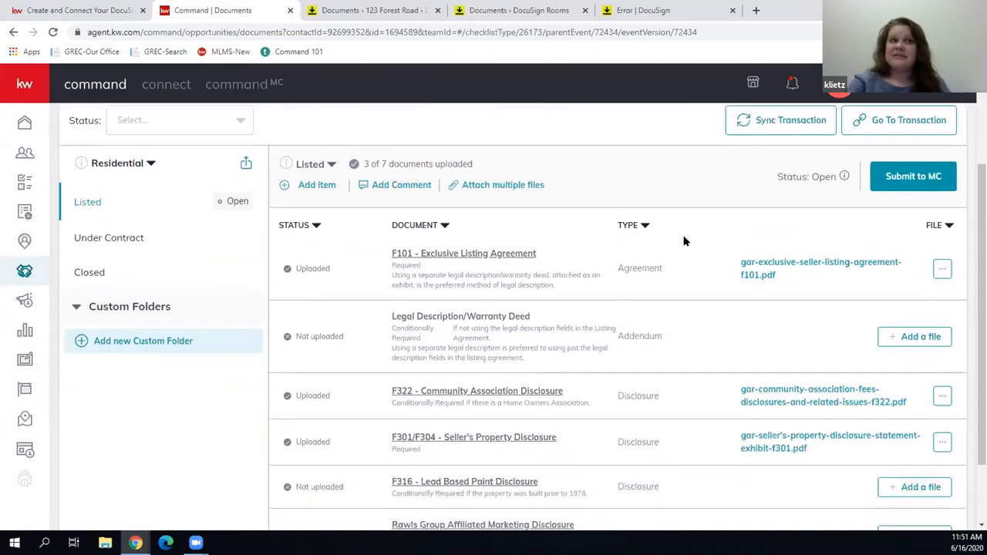
scroll(461, 494, down, 1)
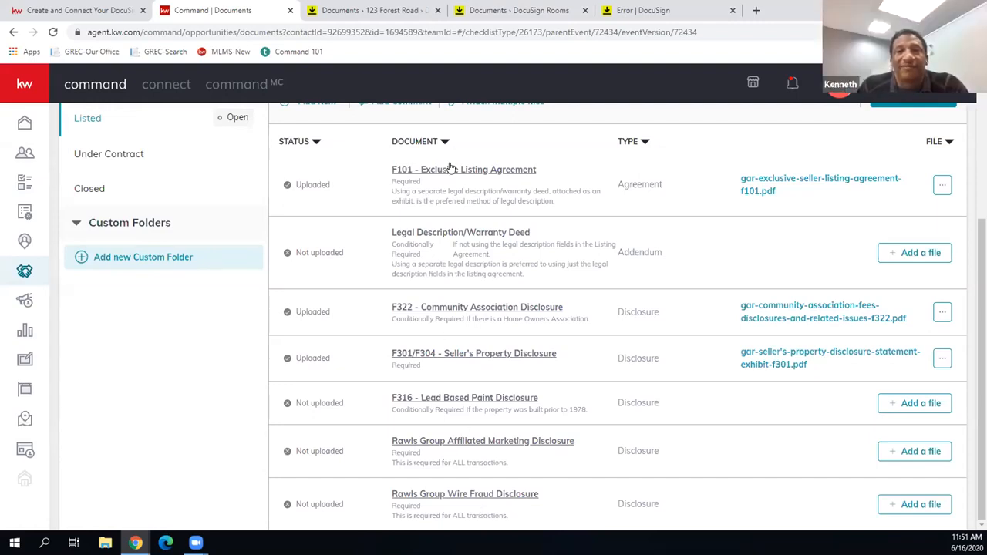
scroll(381, 237, up, 3)
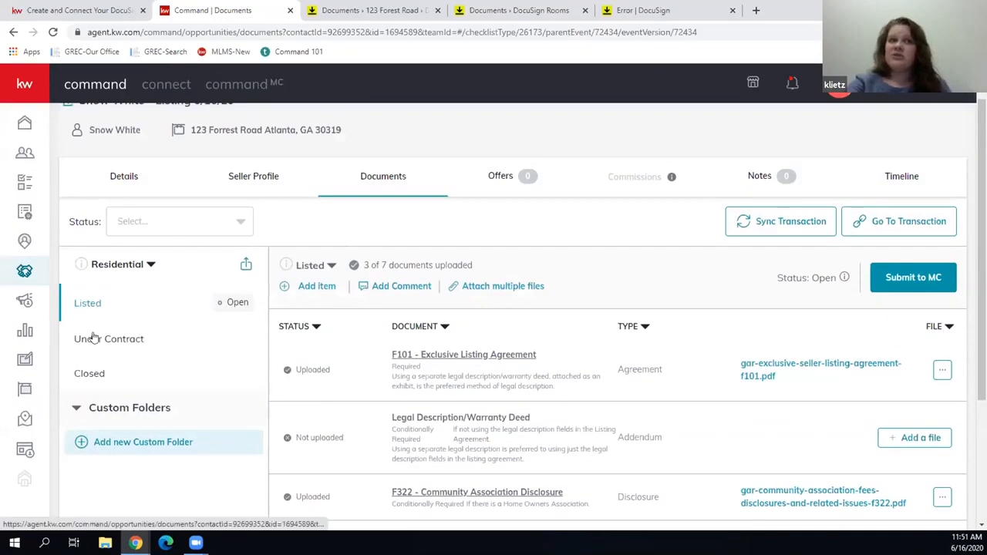
Show the Under Contract checklist and scroll through its 15 not-uploaded documents
click(91, 338)
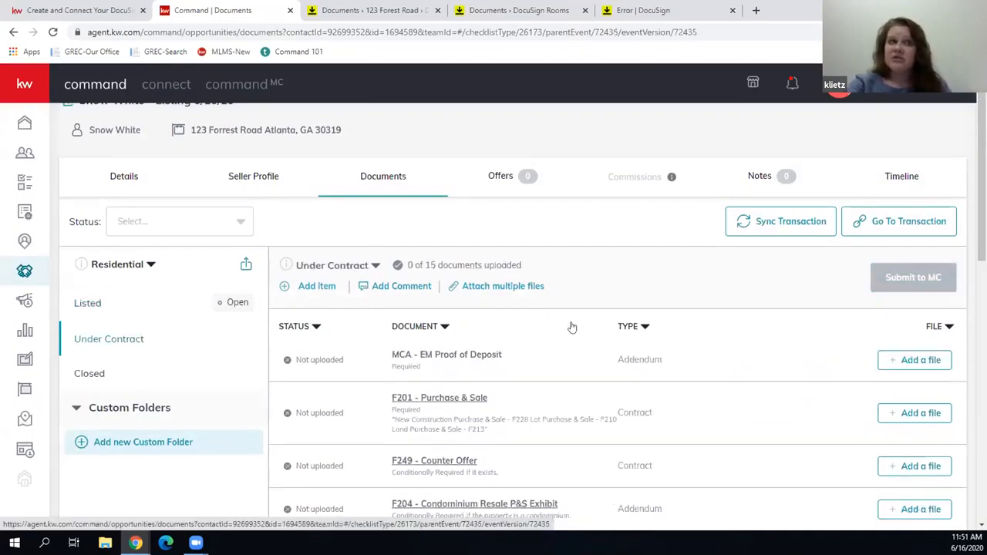
scroll(570, 327, down, 2)
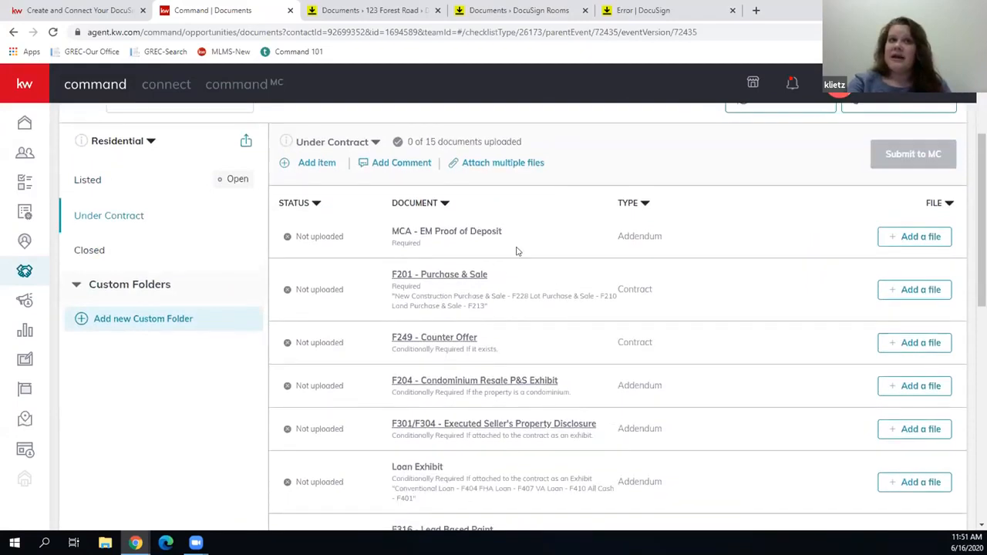
scroll(516, 251, down, 1)
scroll(572, 323, down, 2)
scroll(571, 323, down, 4)
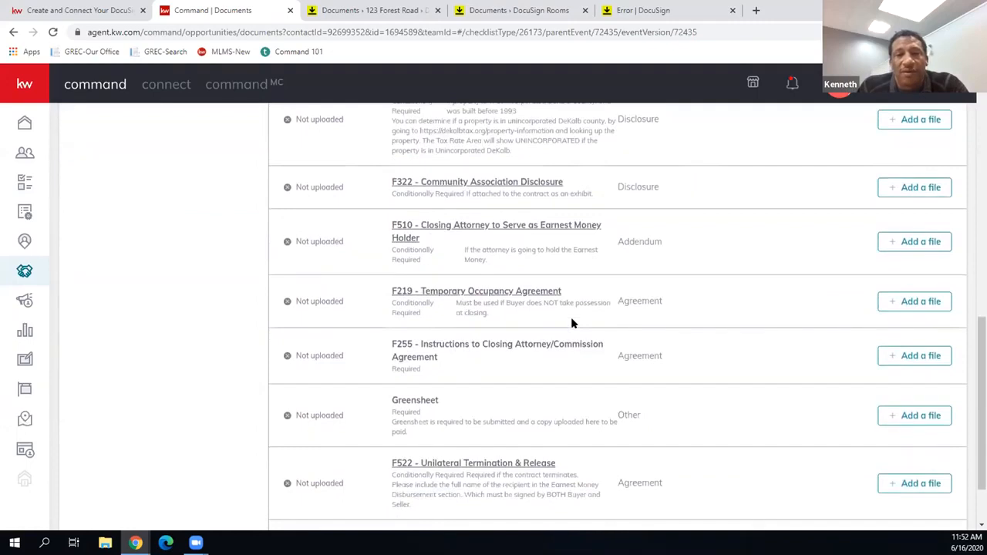
scroll(558, 324, down, 1)
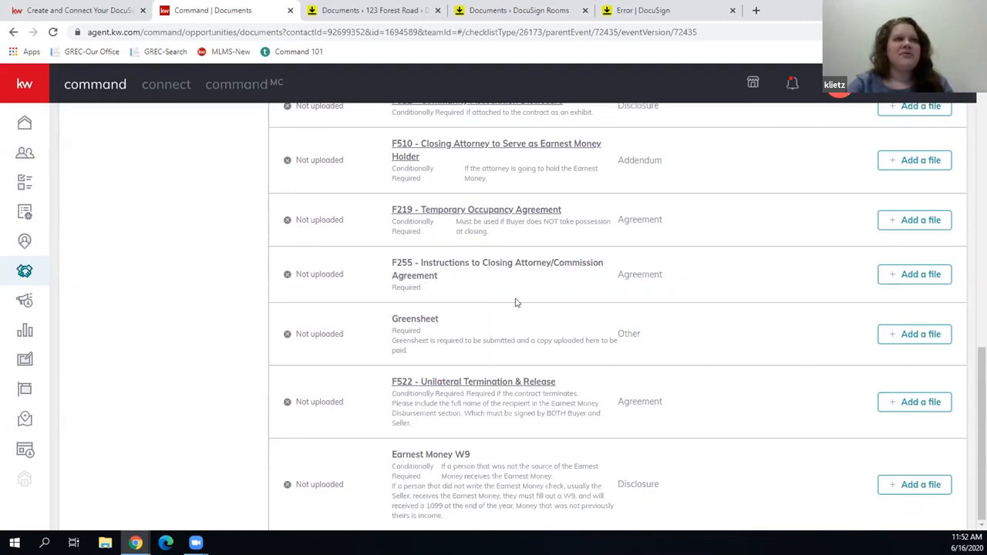
scroll(510, 301, up, 6)
scroll(516, 302, up, 4)
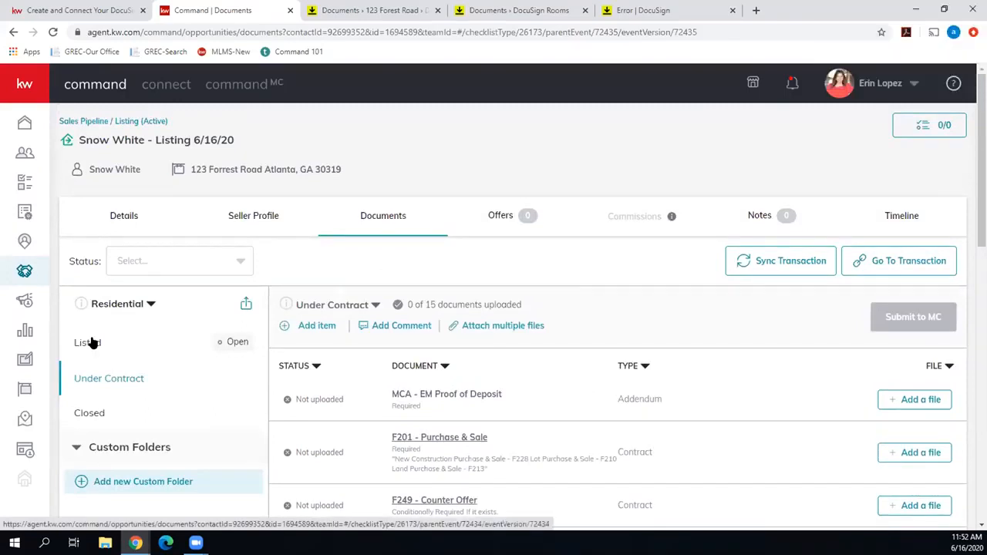
Return to the Listed checklist, then go back to the 123 Forest Road room documents
click(88, 342)
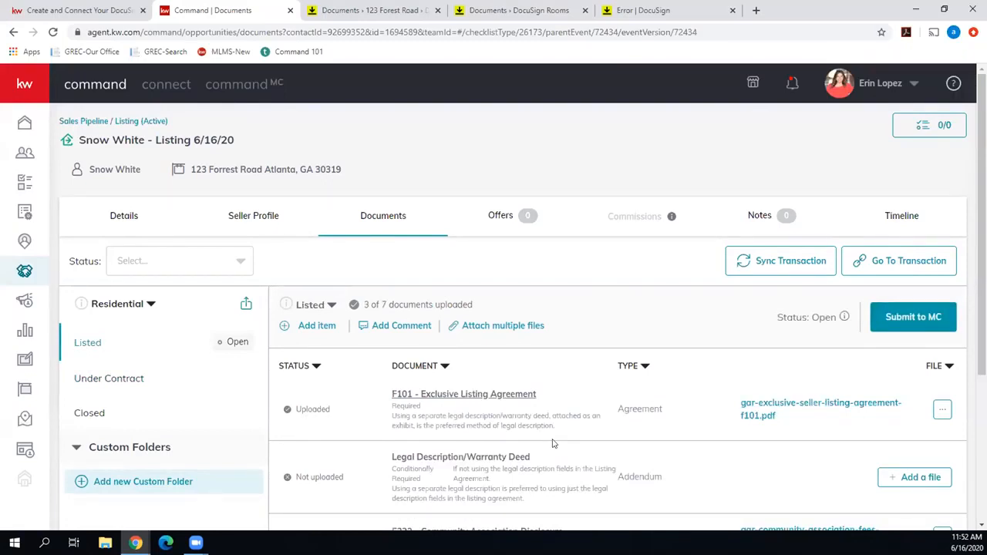
click(362, 13)
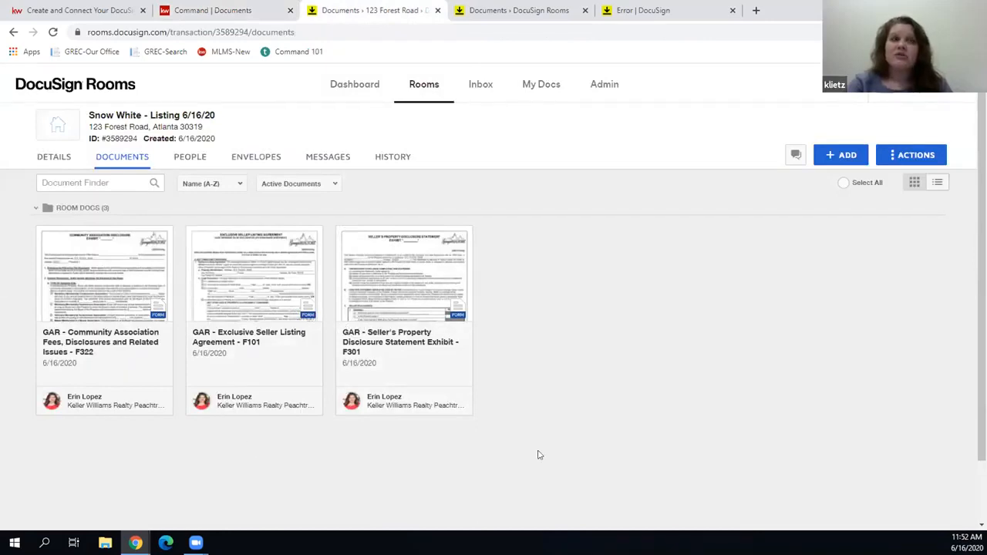
Check the +ADD options, then open a new Please DocuSign envelope from the Envelopes tab
click(846, 153)
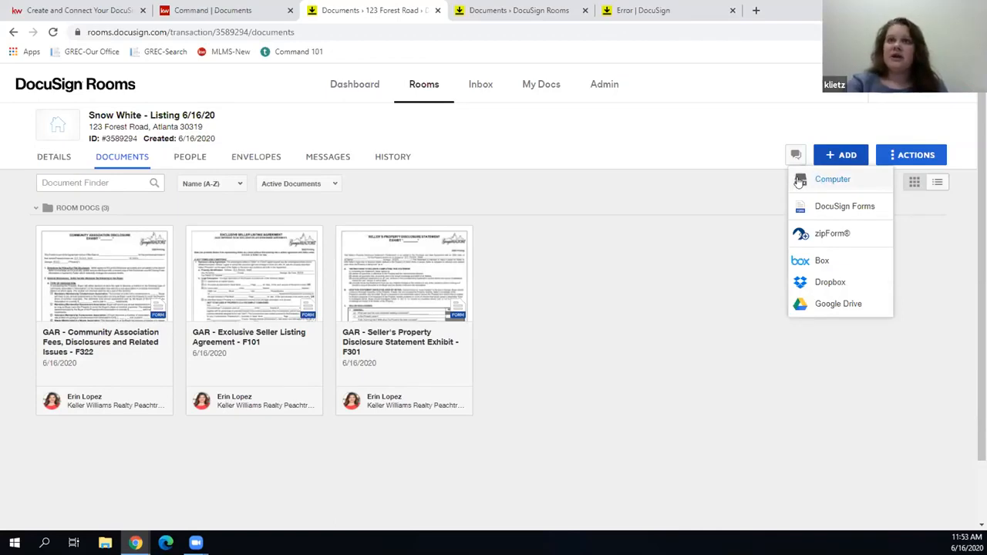
click(245, 158)
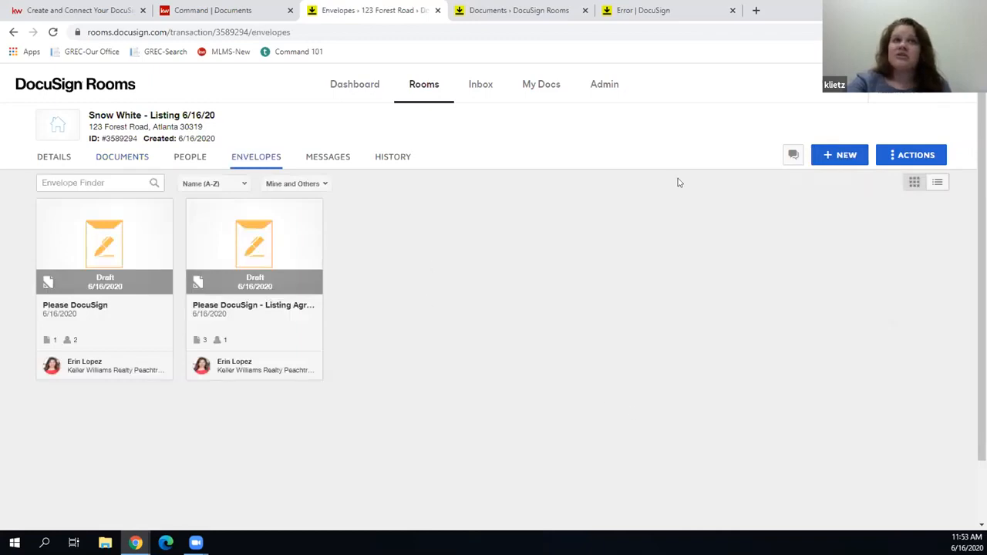
click(846, 156)
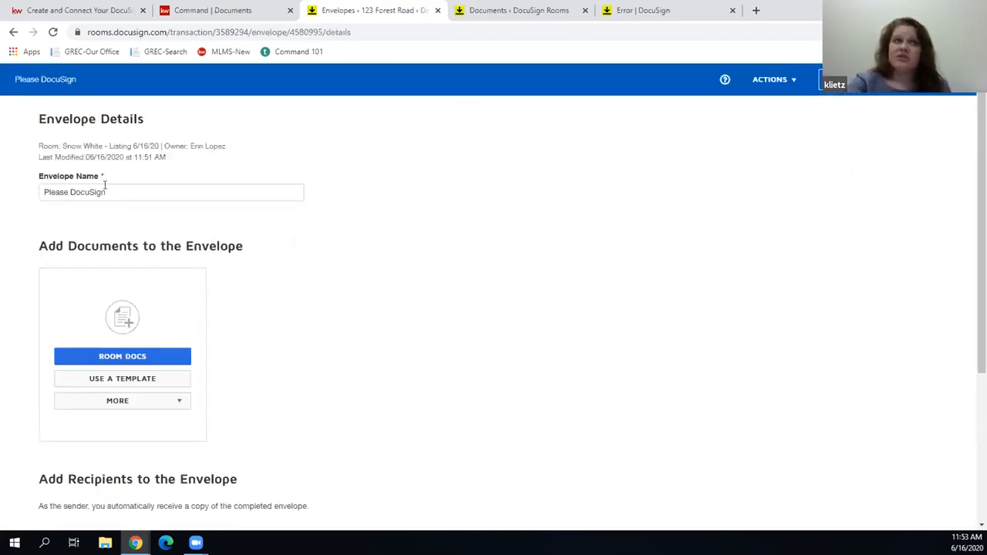
Upload the Get All Your Docs in a Row PDF from the computer into the envelope
click(124, 401)
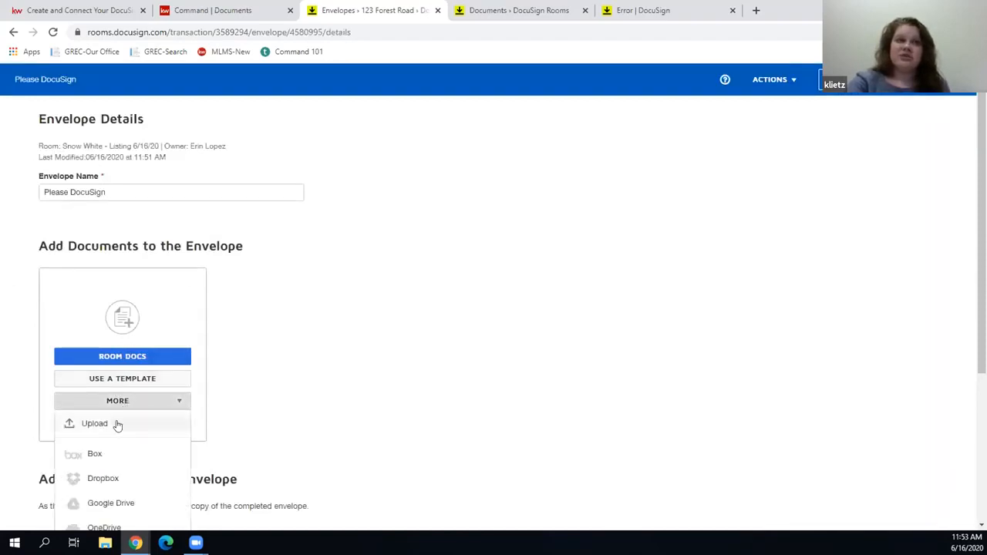
click(119, 422)
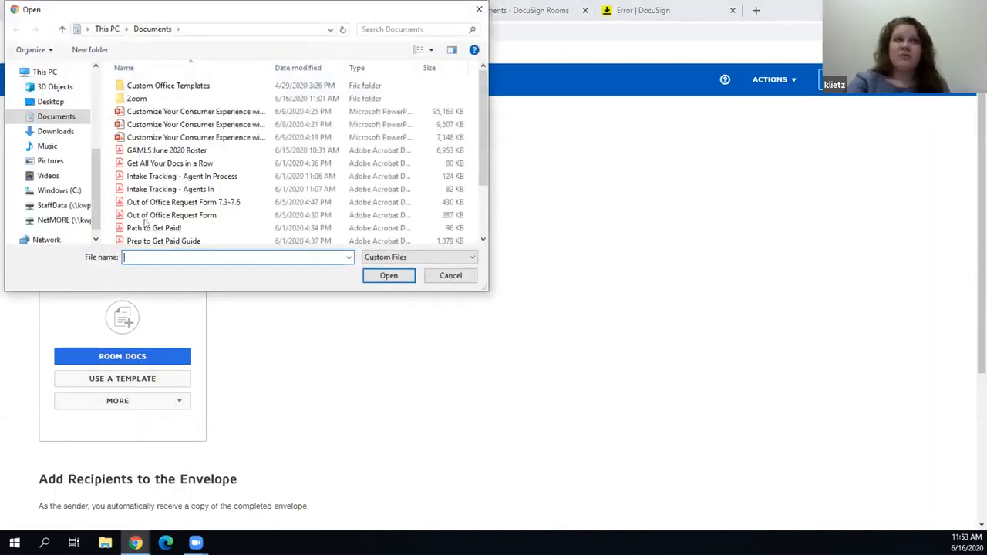
click(163, 164)
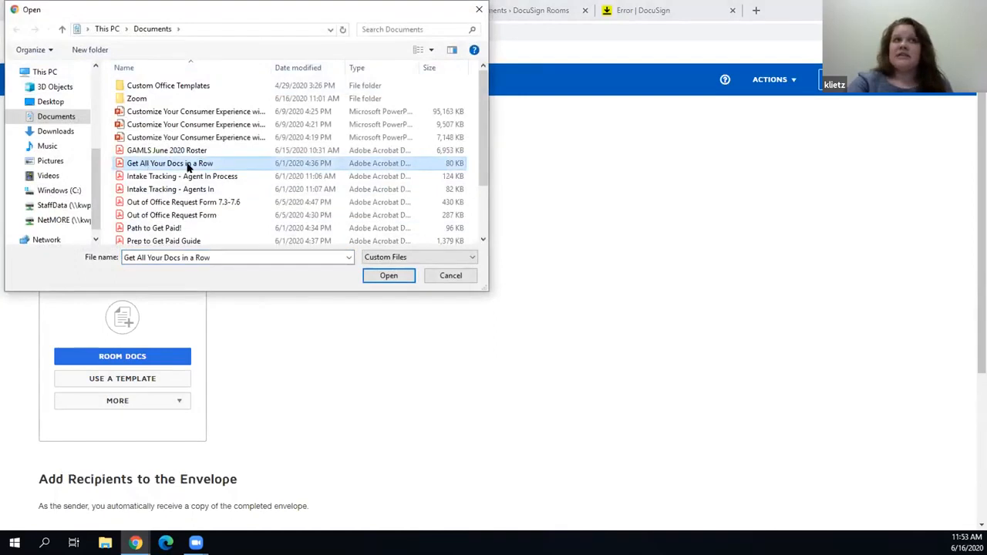
click(389, 276)
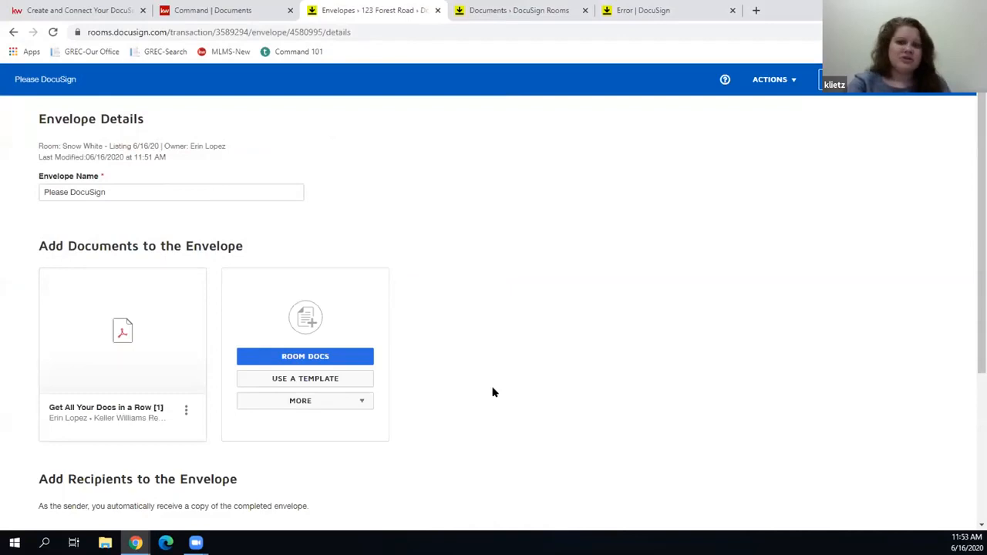
Review the envelope's added document, then switch back to the KW Command checklist
scroll(470, 382, down, 3)
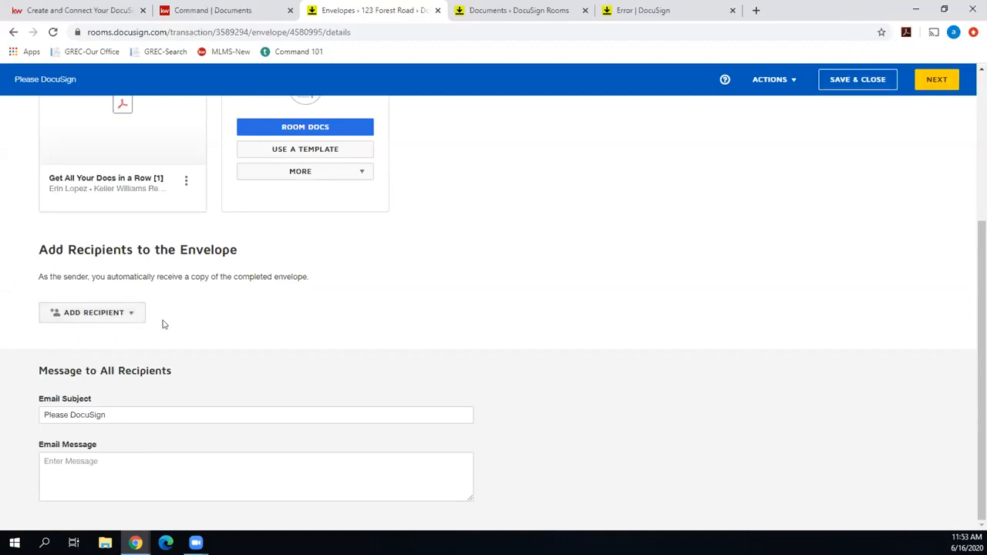
scroll(436, 366, up, 3)
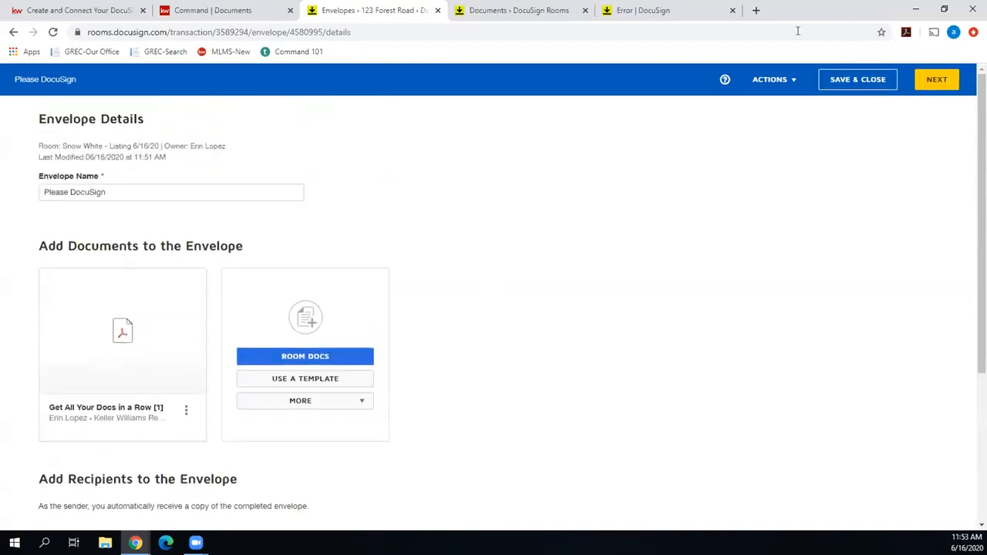
click(223, 10)
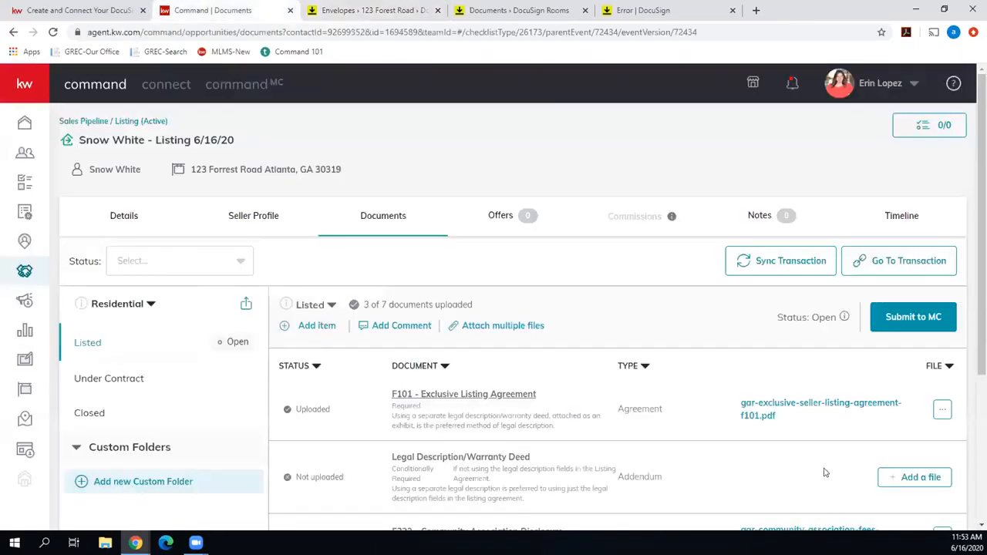